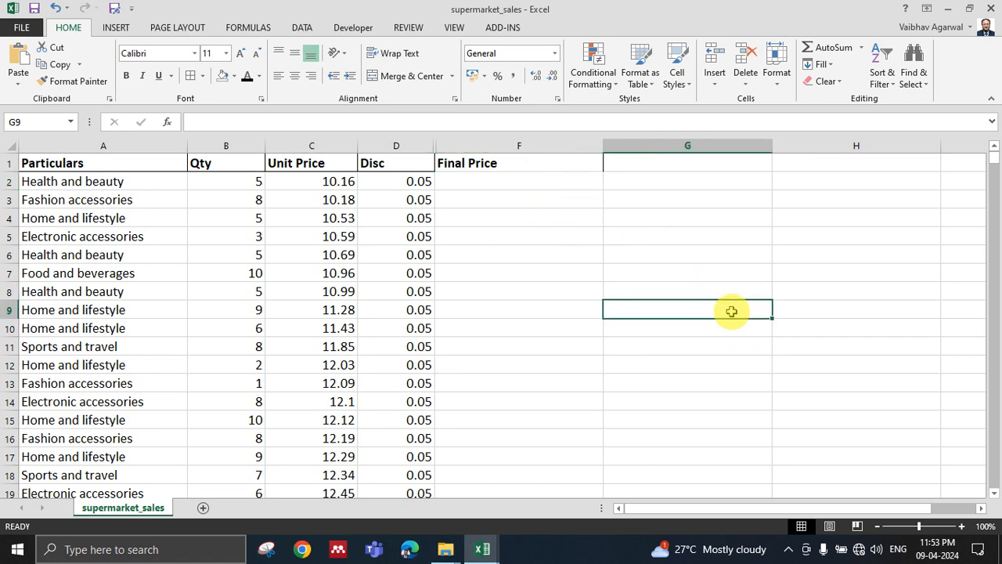
{"action": "left_click", "coordinate": [695, 205]}
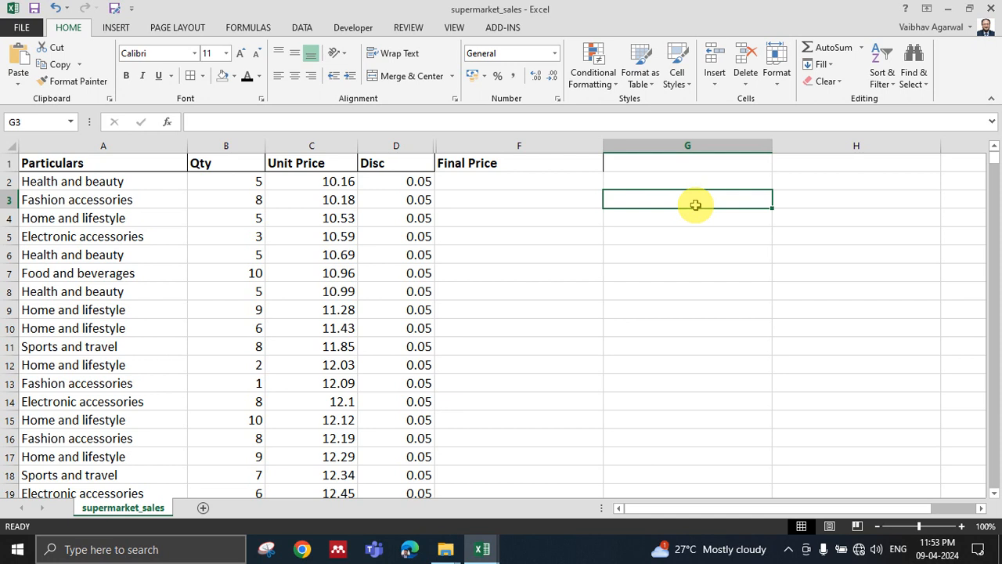
{"action": "left_click", "coordinate": [698, 240]}
{"action": "left_click", "coordinate": [631, 216]}
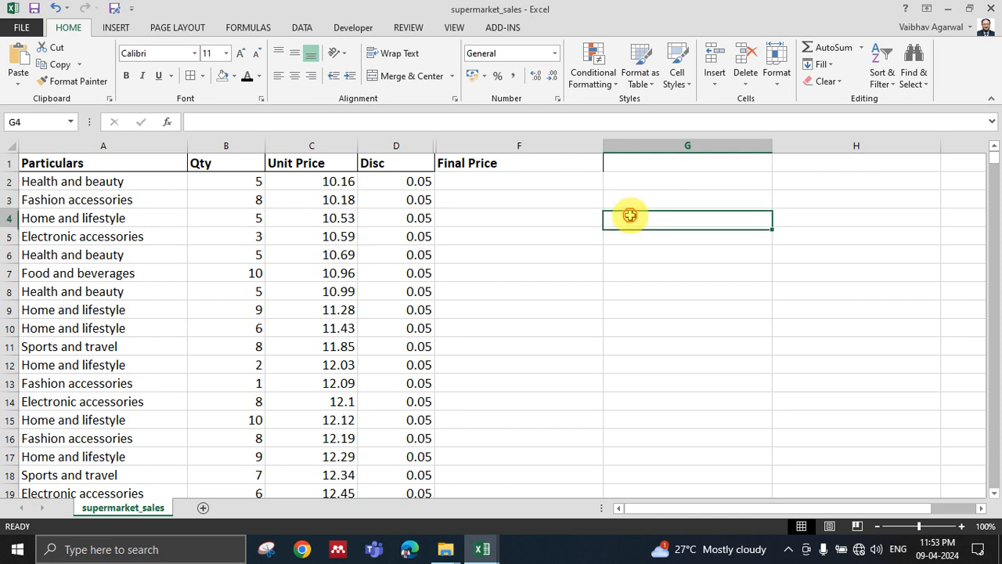
{"action": "left_click", "coordinate": [202, 197]}
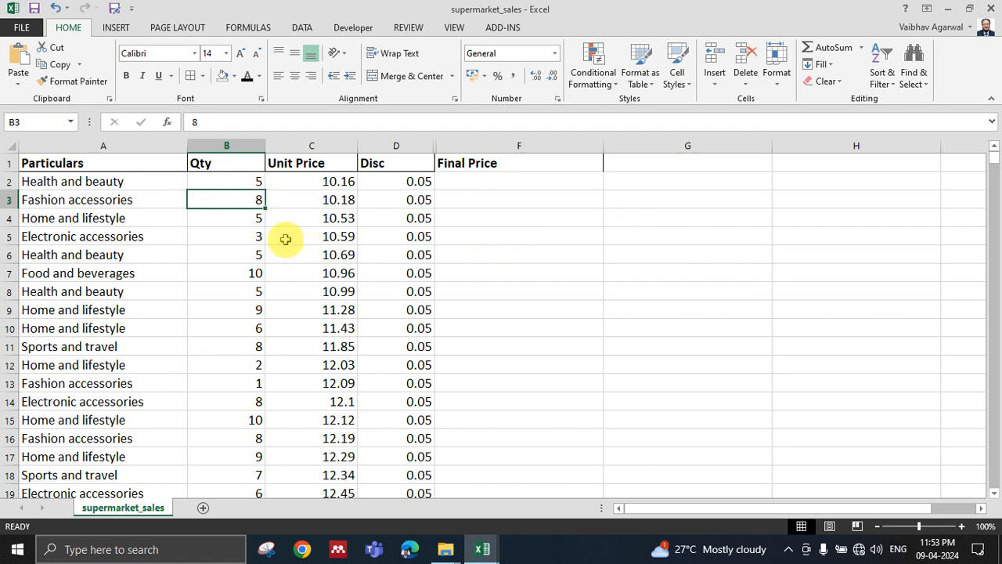
{"action": "left_click", "coordinate": [688, 258]}
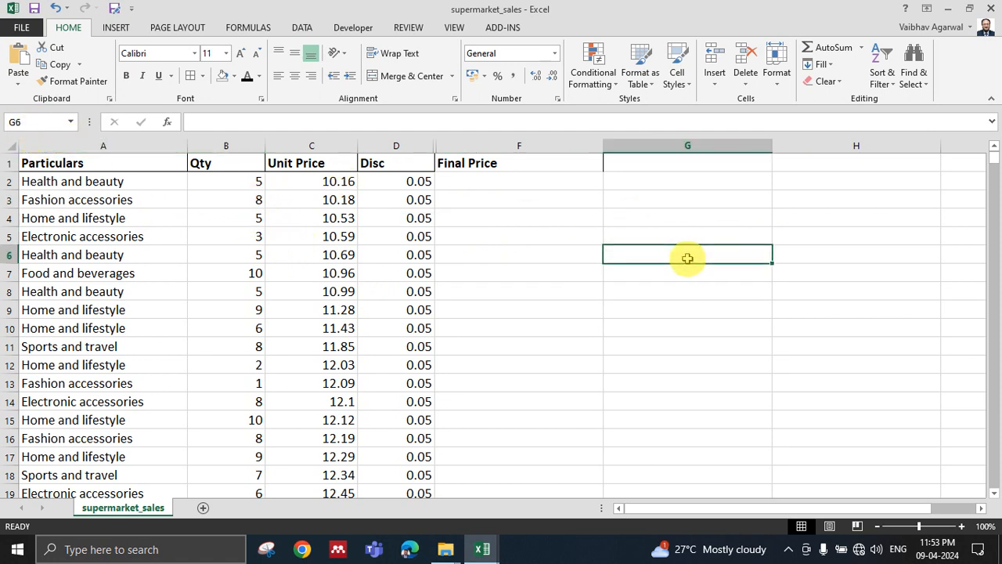
Enter the formula =B2 in cell G3 and compare it with its source cell B2.
{"action": "left_click", "coordinate": [698, 199]}
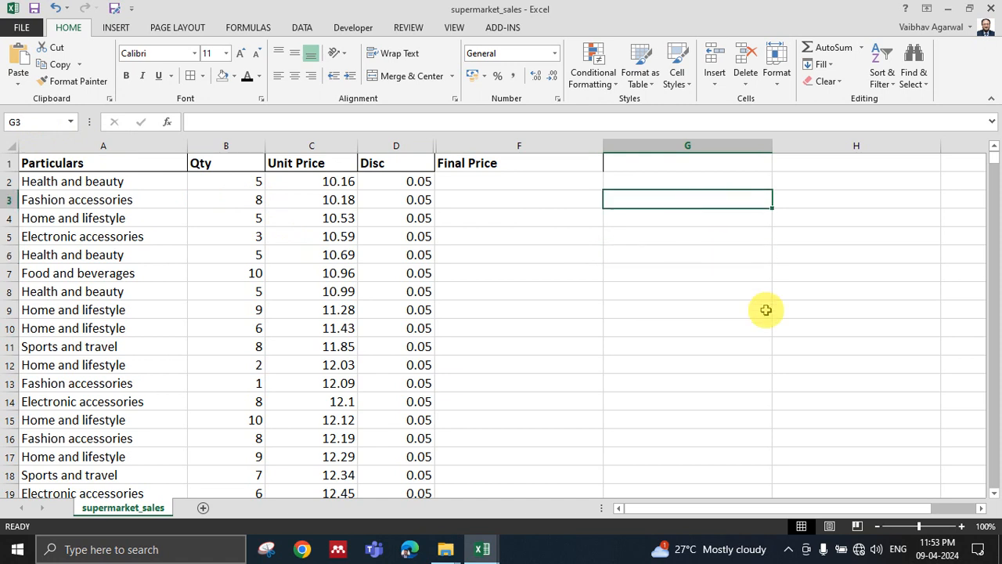
{"action": "type", "text": "="}
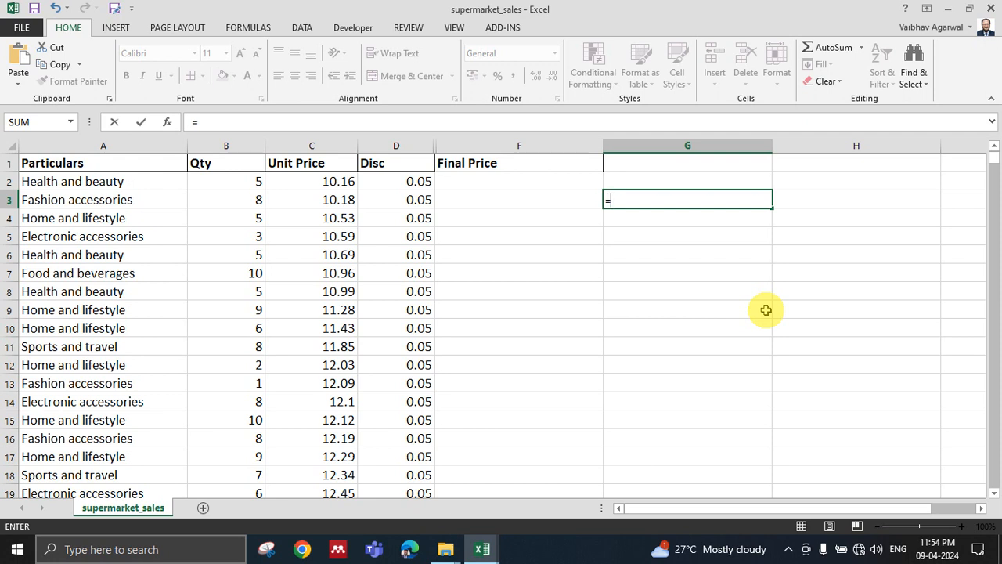
{"action": "left_click", "coordinate": [240, 181]}
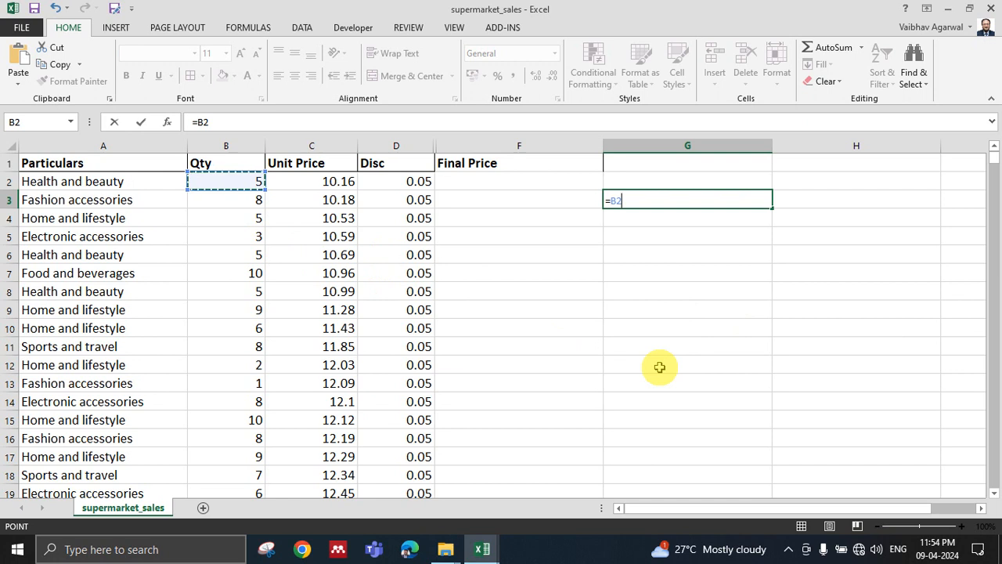
{"action": "key", "text": "Return"}
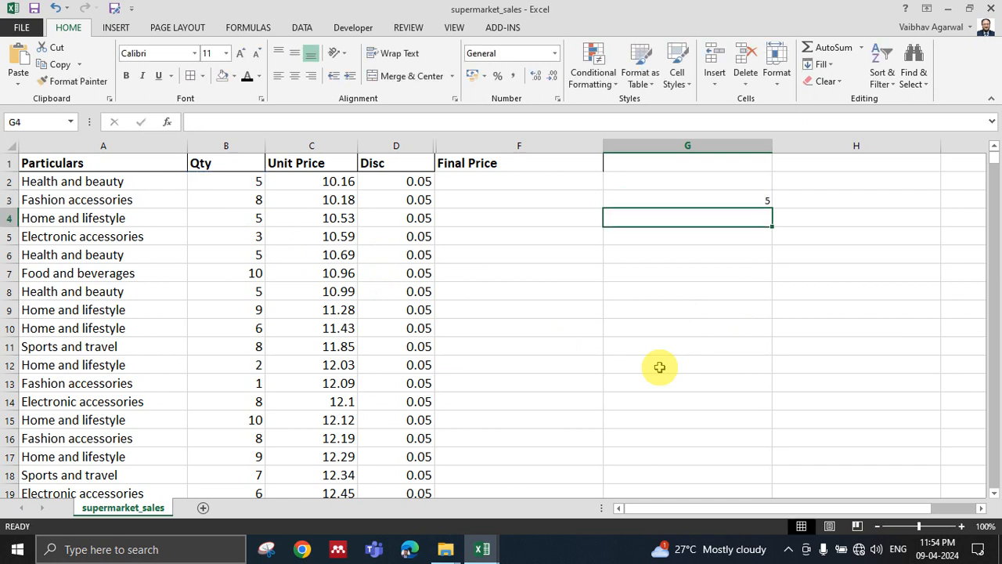
{"action": "left_click", "coordinate": [694, 199]}
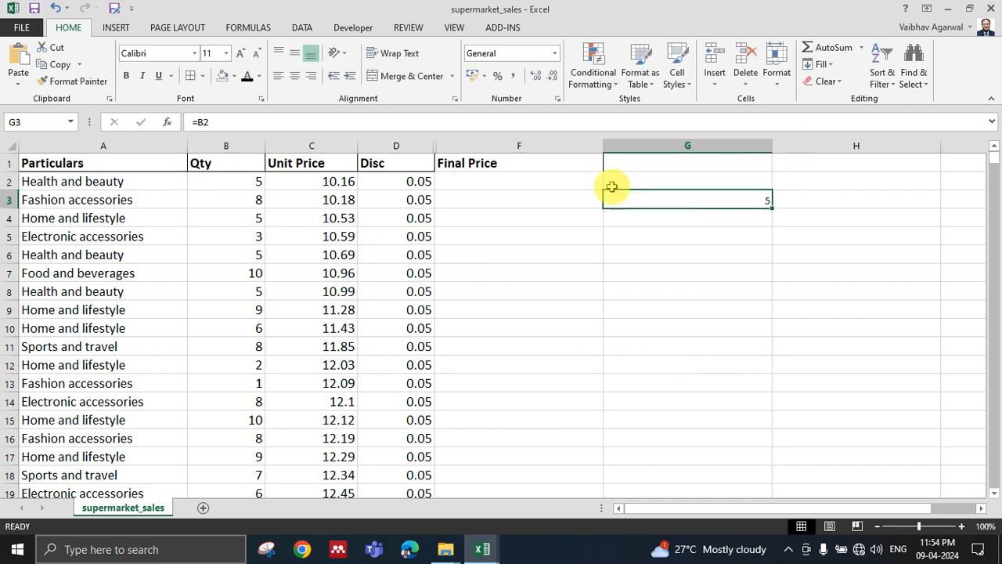
{"action": "left_click", "coordinate": [236, 183]}
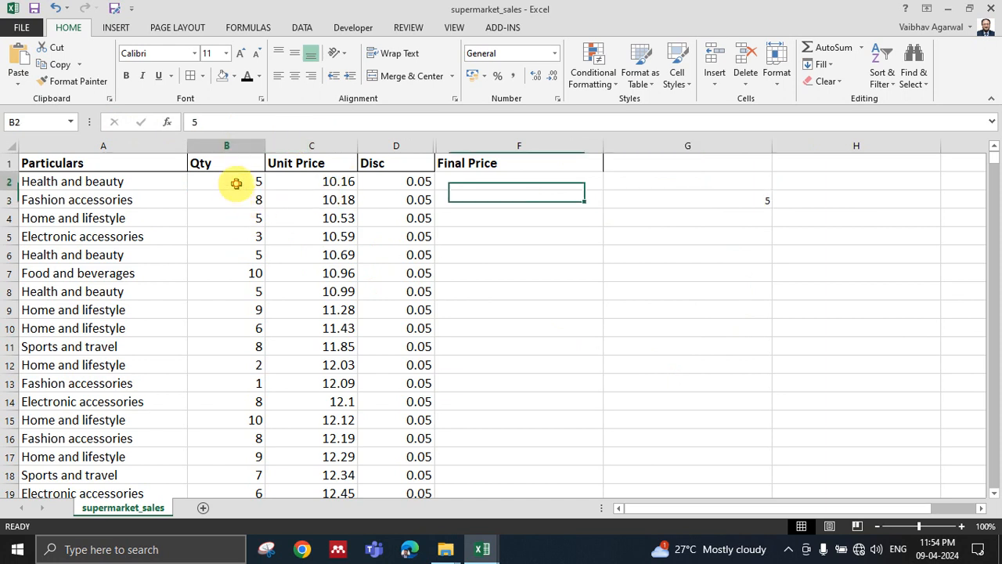
{"action": "left_click", "coordinate": [697, 199]}
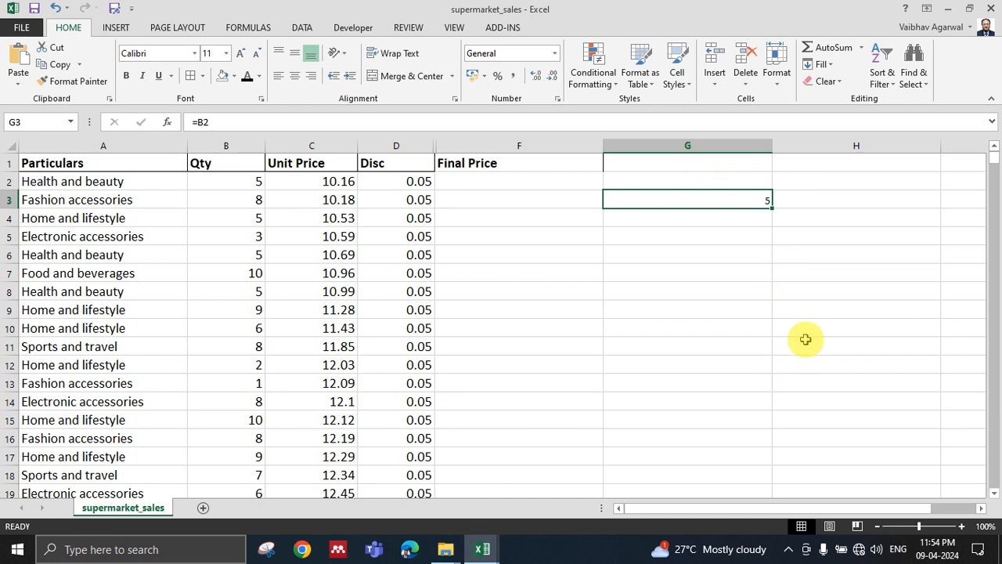
Set the quantity in B2 to 6 and check the linked formula in G3.
{"action": "left_click", "coordinate": [238, 188]}
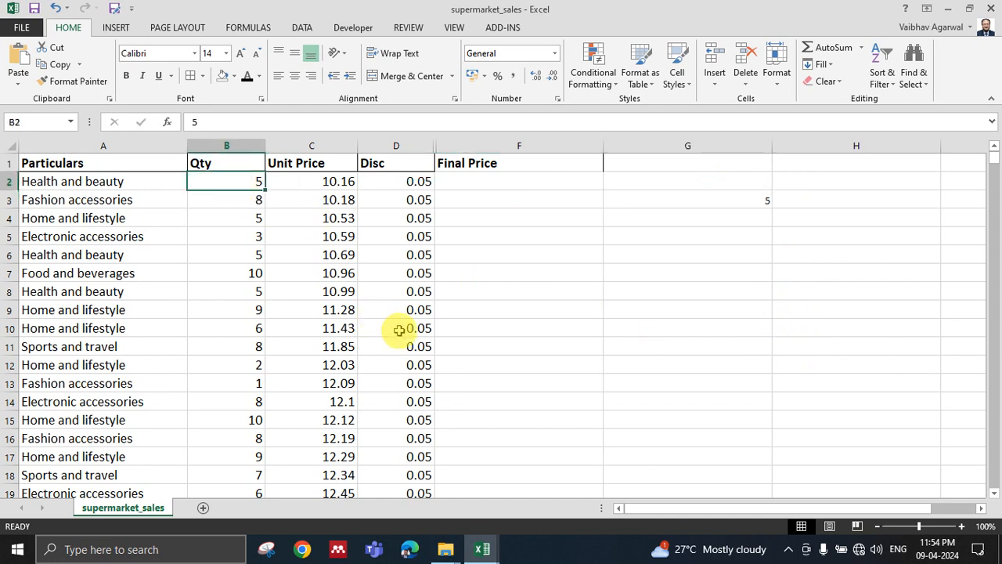
{"action": "type", "text": "6"}
{"action": "key", "text": "ctrl+Return"}
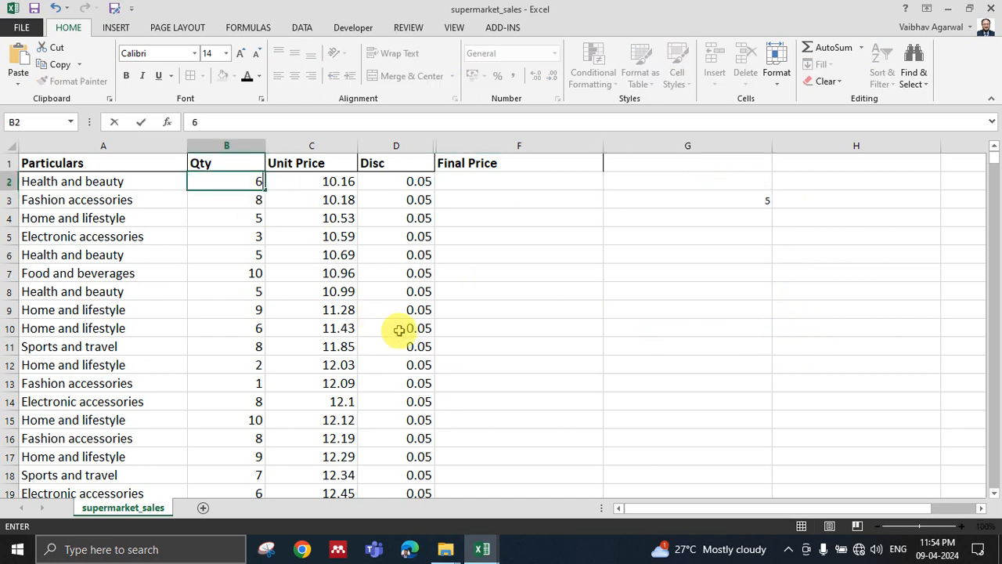
{"action": "left_click", "coordinate": [627, 290]}
{"action": "left_click", "coordinate": [707, 200]}
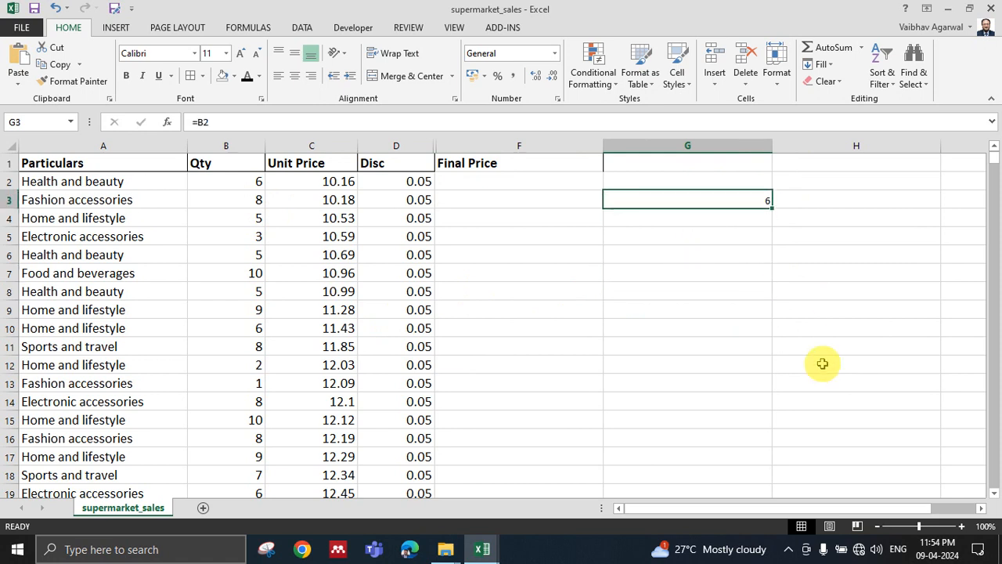
Undo the quantity change in B2 and clear the linked formula from G3.
{"action": "key", "text": "ctrl+z"}
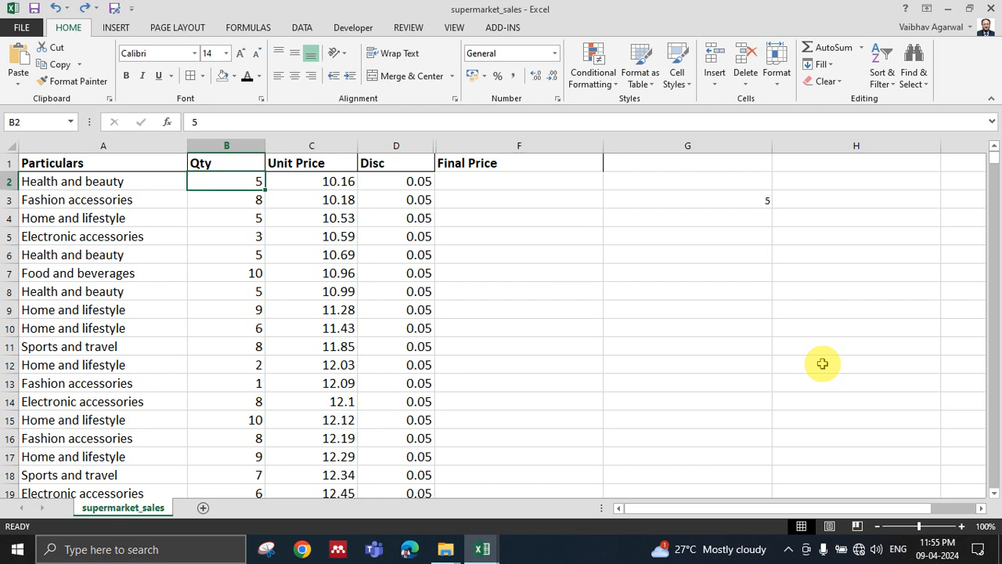
{"action": "left_click", "coordinate": [740, 202]}
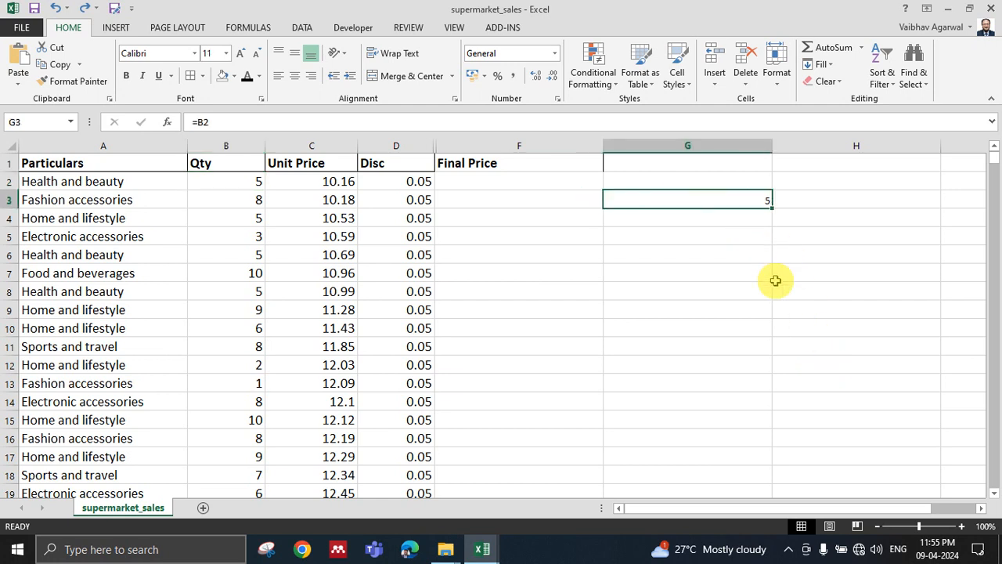
{"action": "key", "text": "Delete"}
Examine the particulars, quantity, unit price and discount of the first product in row 2.
{"action": "left_click", "coordinate": [564, 185]}
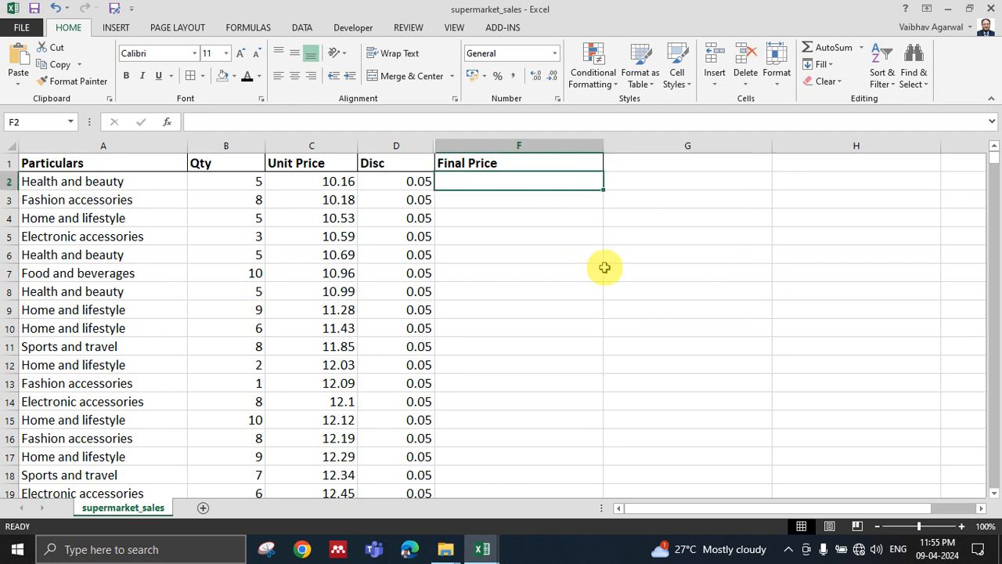
{"action": "left_click", "coordinate": [141, 180]}
{"action": "left_click", "coordinate": [252, 188]}
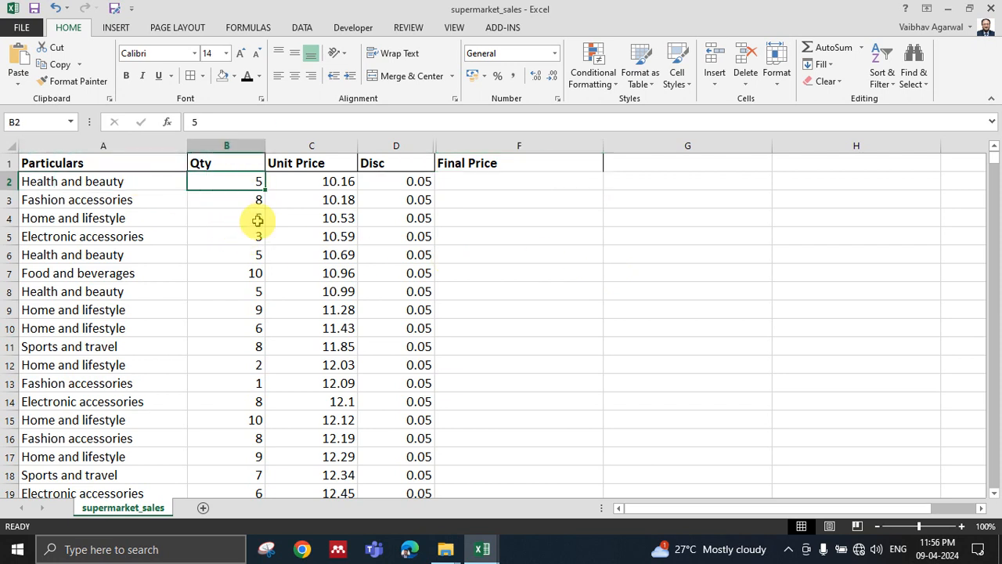
{"action": "left_click", "coordinate": [314, 186]}
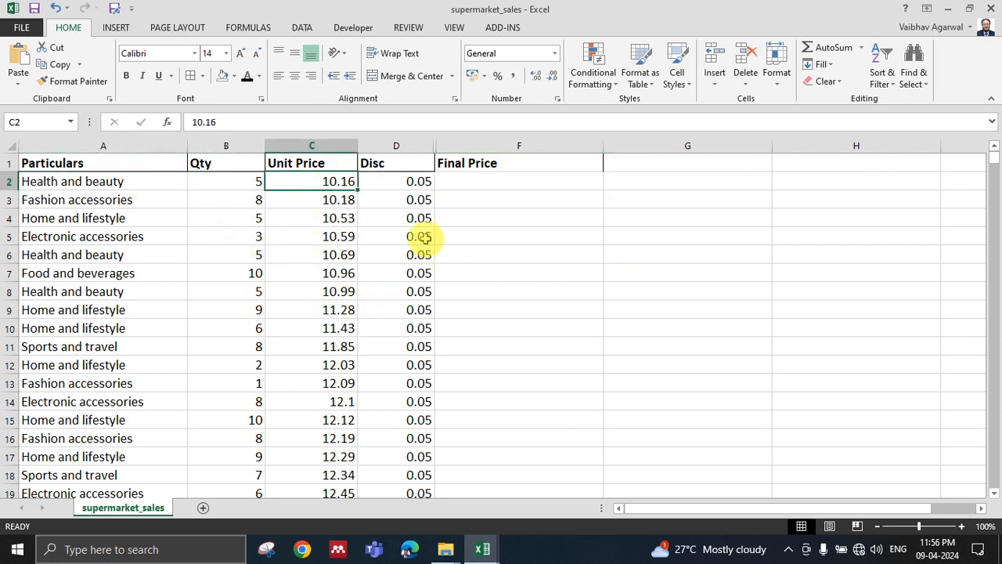
{"action": "left_click", "coordinate": [407, 187]}
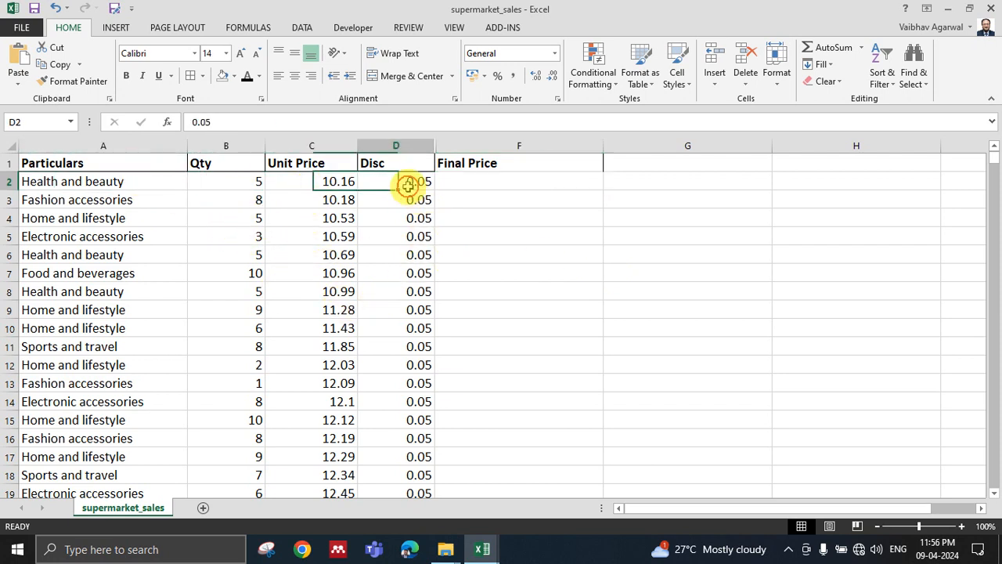
Enter the fixed-value formula =(5*10.16)-(5*10.16*0.05) as the final price in F2.
{"action": "left_click", "coordinate": [552, 185]}
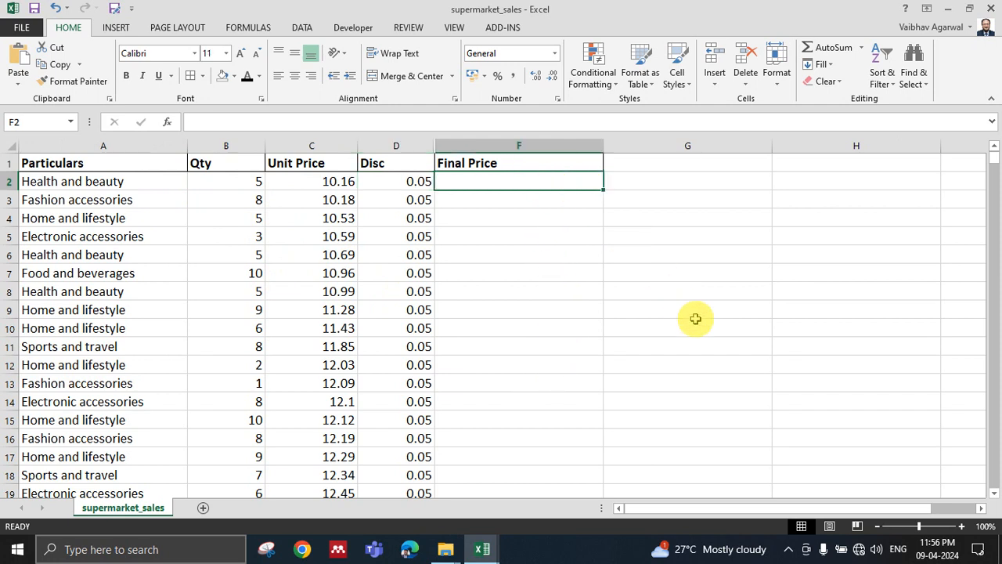
{"action": "type", "text": "="}
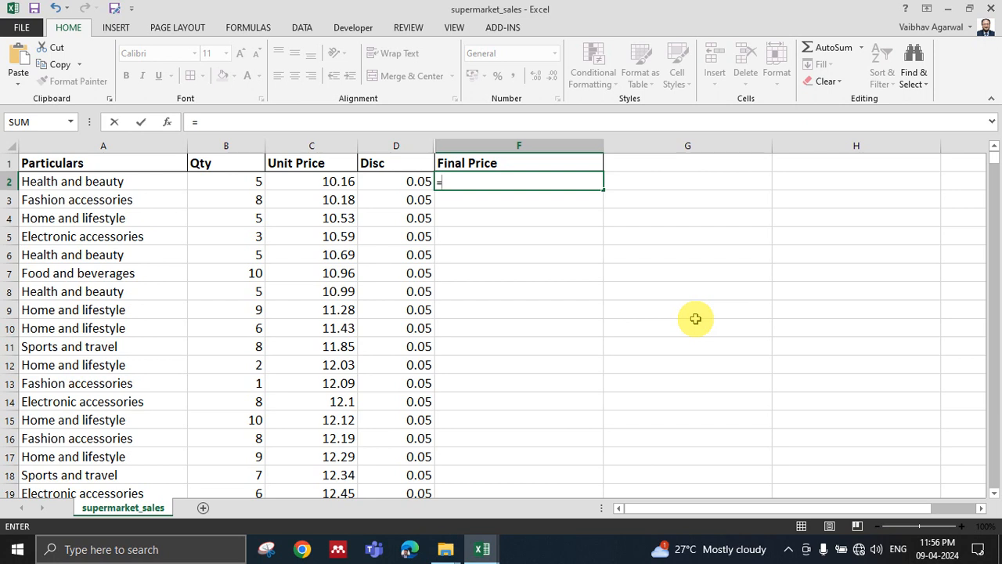
{"action": "type", "text": "("}
{"action": "key", "text": "BackSpace"}
{"action": "type", "text": "9"}
{"action": "key", "text": "BackSpace"}
{"action": "type", "text": "(5*10.16"}
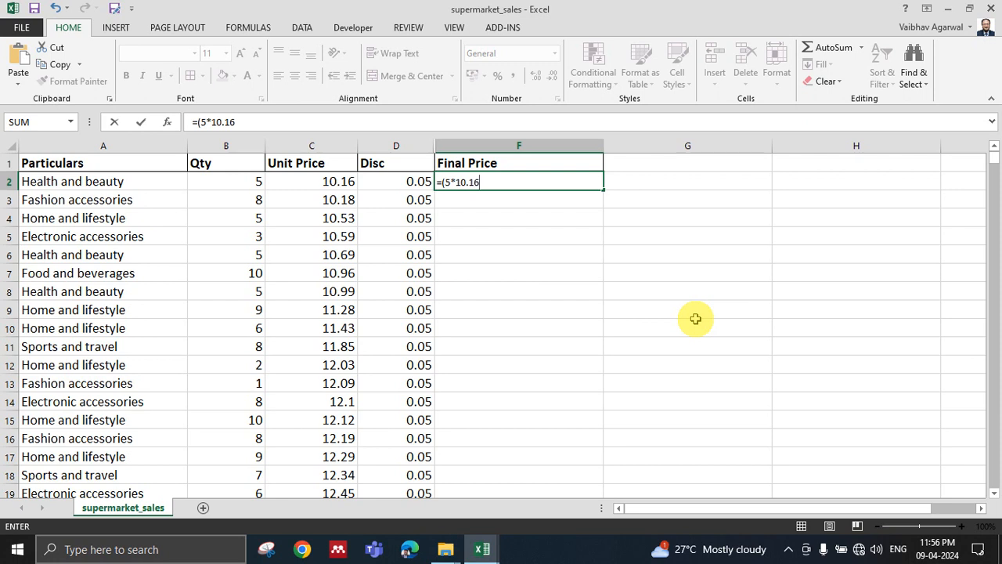
{"action": "type", "text": ")-(5*10.16*0.05"}
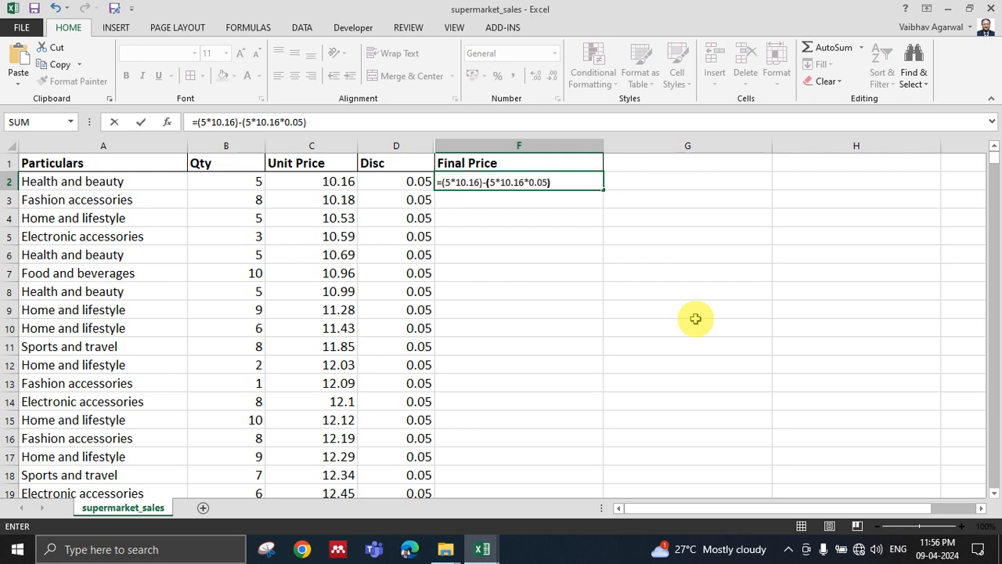
{"action": "key", "text": "Return"}
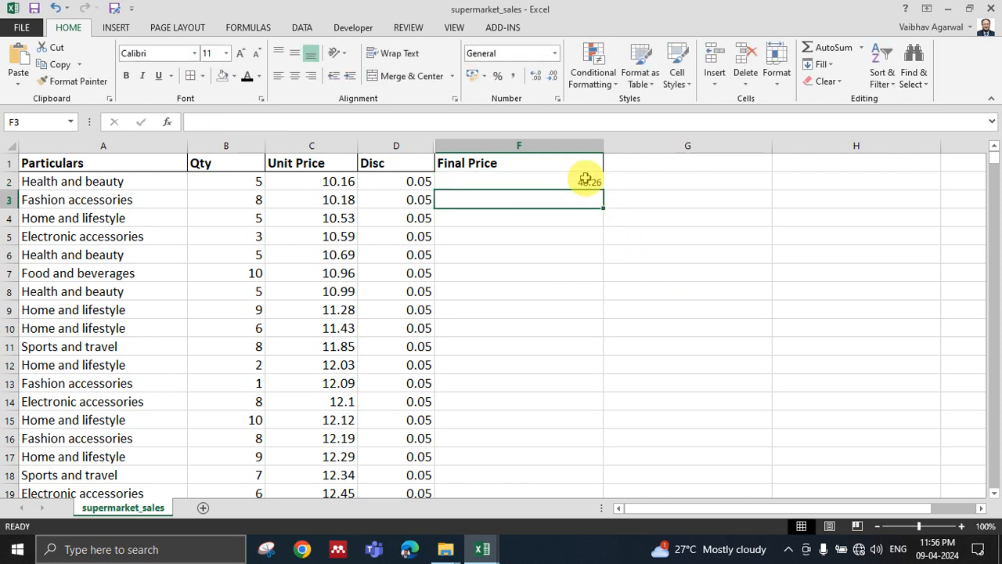
Review the fixed-value formula in F2 and copy it into F3.
{"action": "left_click", "coordinate": [586, 179]}
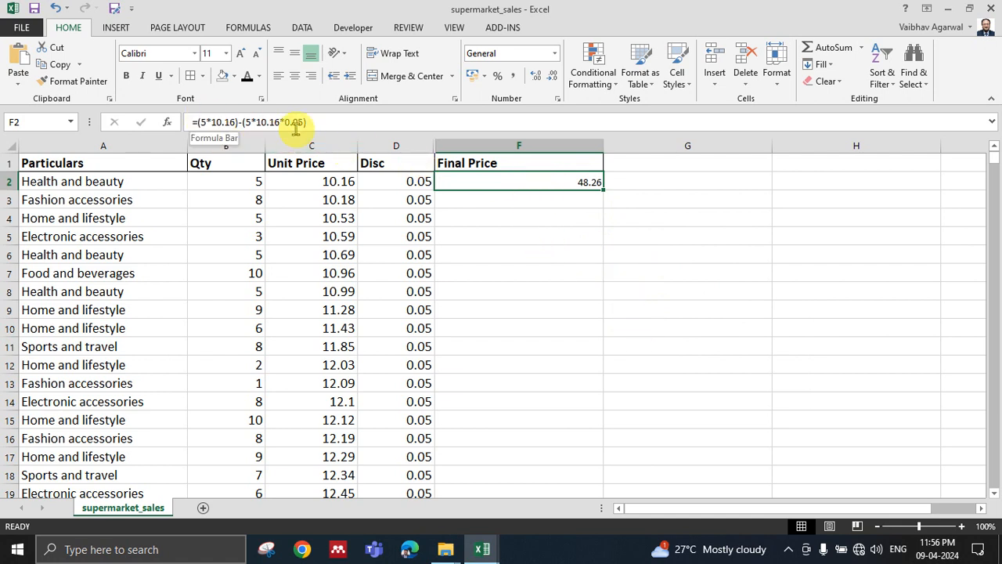
{"action": "left_click", "coordinate": [539, 260]}
{"action": "left_click", "coordinate": [563, 181]}
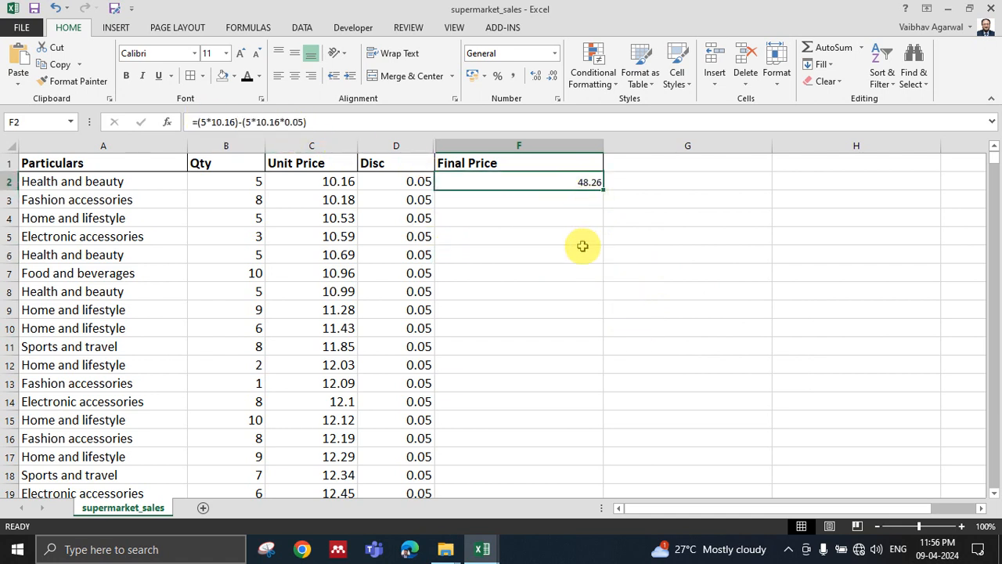
{"action": "key", "text": "ctrl+c"}
{"action": "left_click", "coordinate": [518, 201]}
{"action": "key", "text": "ctrl+v"}
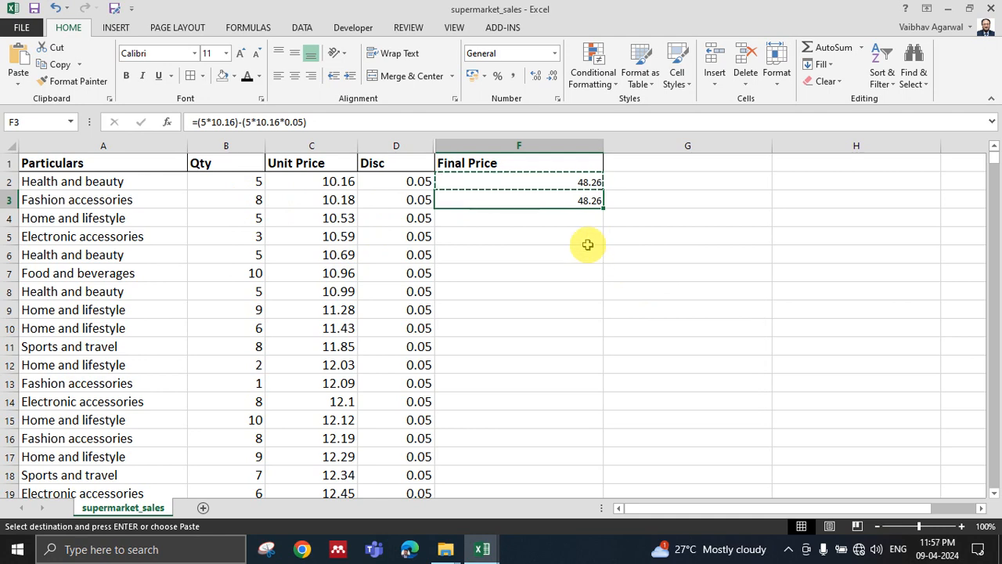
Clear the fixed-value formulas from F3 and F2 in the Final Price column.
{"action": "scroll", "coordinate": [490, 228], "scroll_direction": "down", "scroll_amount": 8}
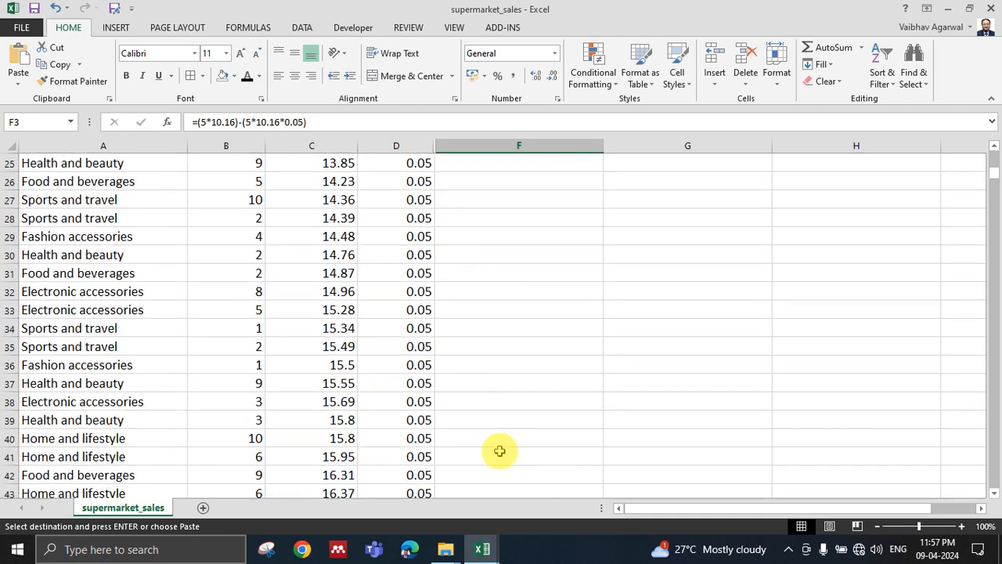
{"action": "scroll", "coordinate": [501, 450], "scroll_direction": "up", "scroll_amount": 5}
{"action": "scroll", "coordinate": [500, 452], "scroll_direction": "up", "scroll_amount": 3}
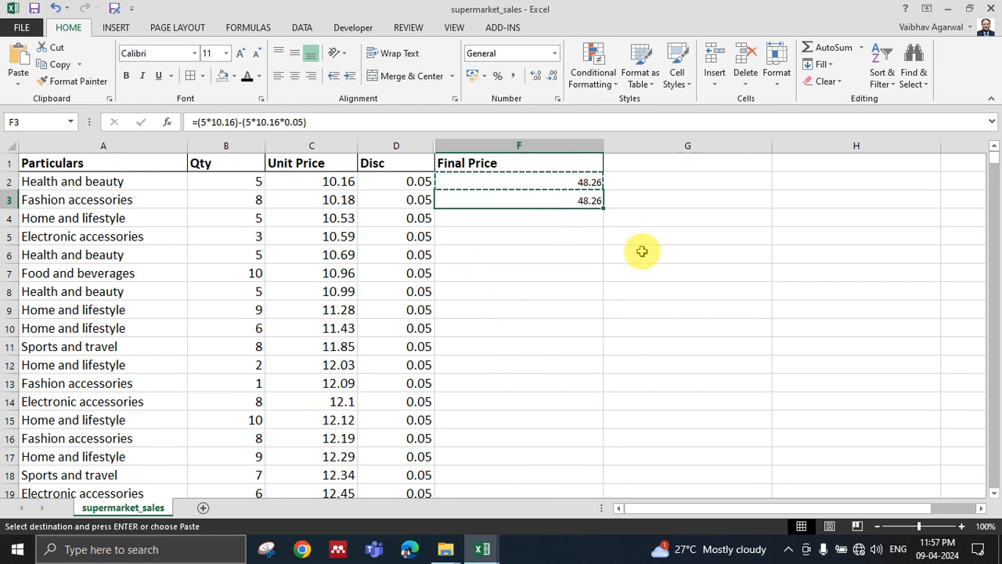
{"action": "key", "text": "Delete"}
{"action": "left_click", "coordinate": [574, 181]}
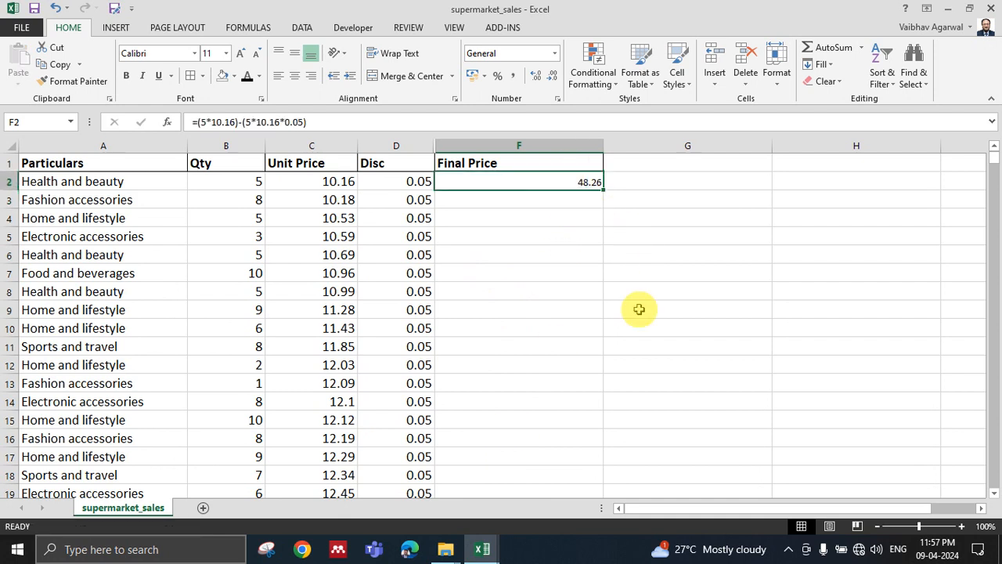
{"action": "key", "text": "Delete"}
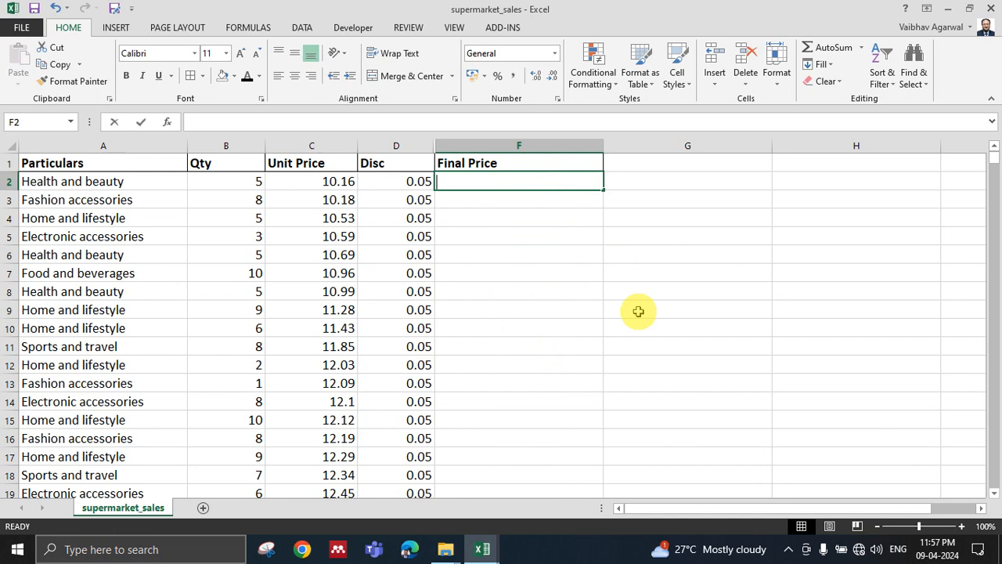
Enter the cell-reference formula =(B2*C2)-(B2*C2*D2) as the first product's final price in F2.
{"action": "type", "text": "="}
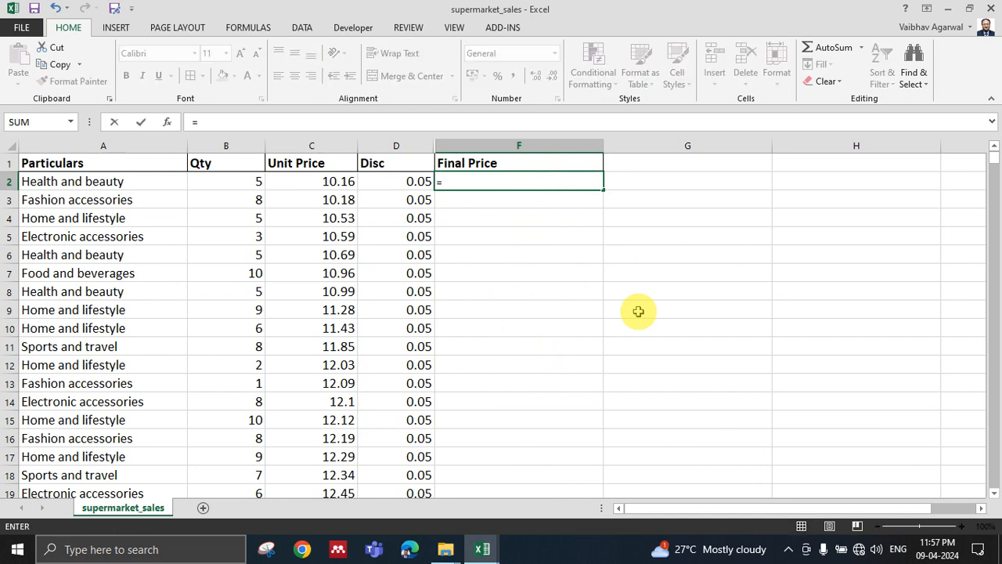
{"action": "type", "text": "("}
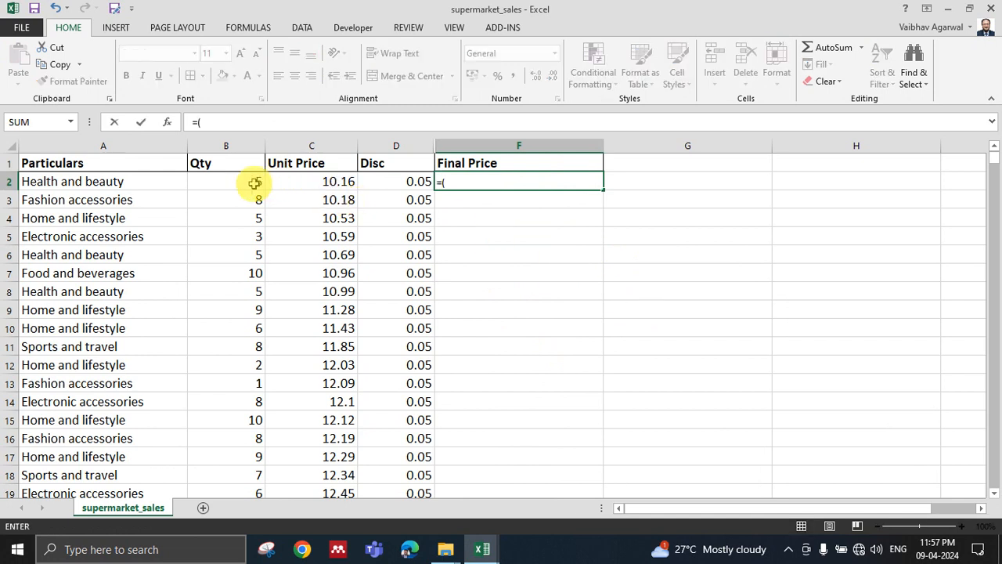
{"action": "left_click", "coordinate": [258, 182]}
{"action": "type", "text": "*"}
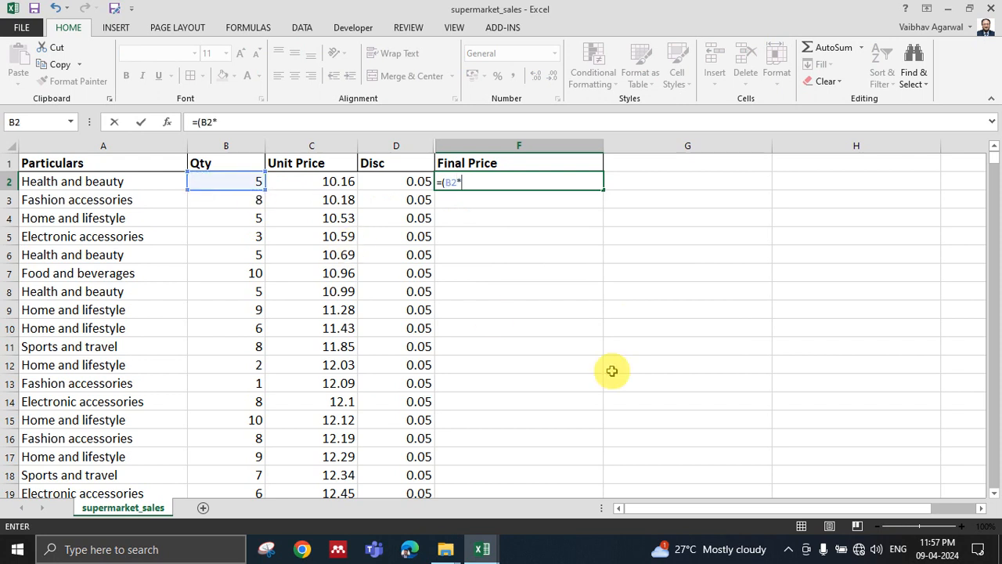
{"action": "left_click", "coordinate": [336, 178]}
{"action": "type", "text": ")-"}
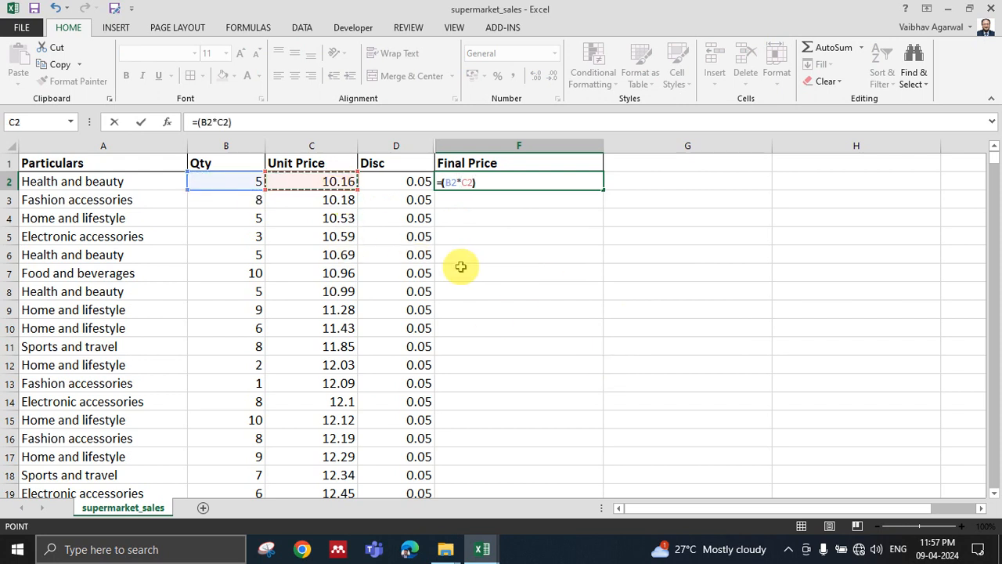
{"action": "type", "text": "("}
{"action": "left_click", "coordinate": [232, 182]}
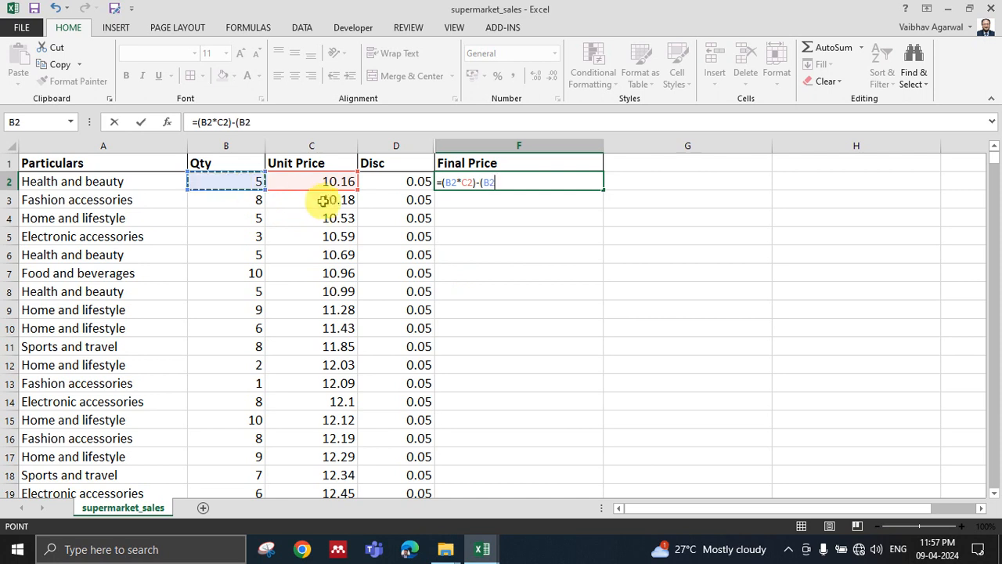
{"action": "type", "text": "*"}
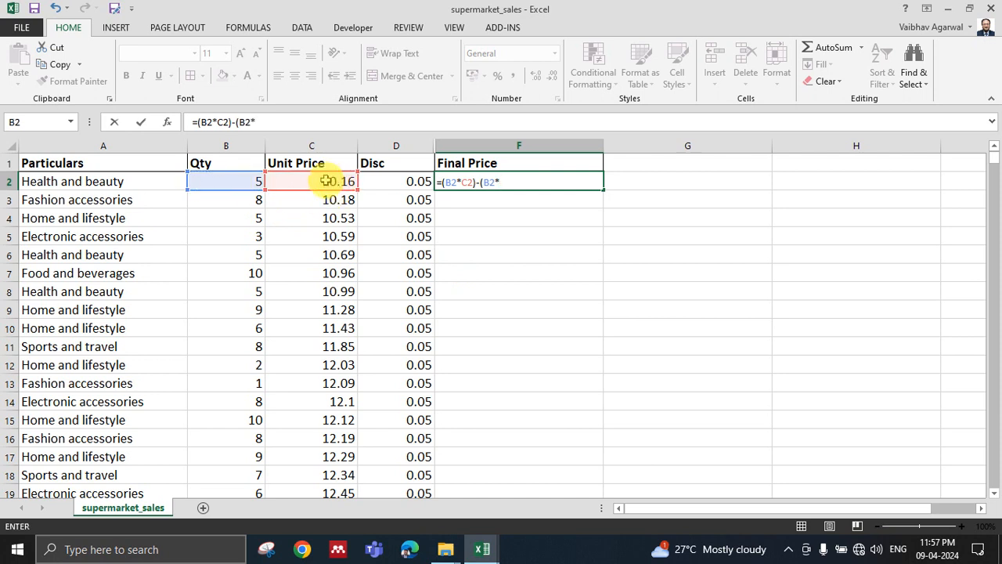
{"action": "left_click", "coordinate": [325, 183]}
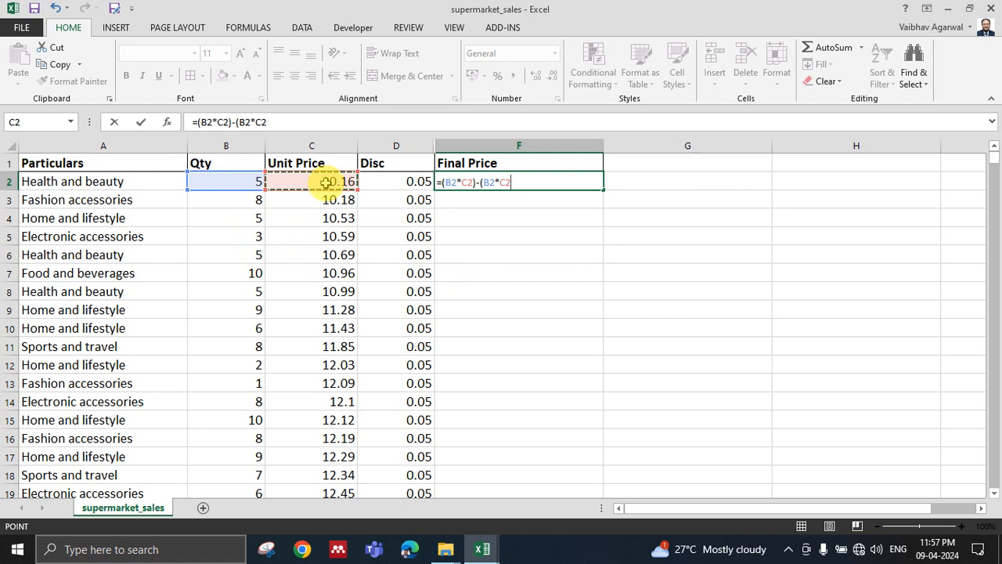
{"action": "type", "text": "*"}
{"action": "left_click", "coordinate": [419, 185]}
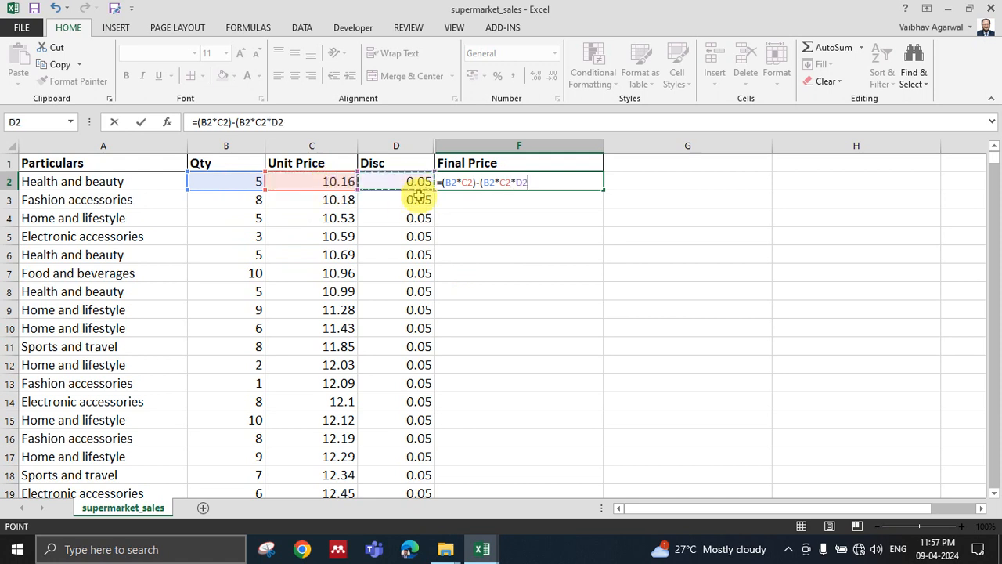
{"action": "type", "text": ")"}
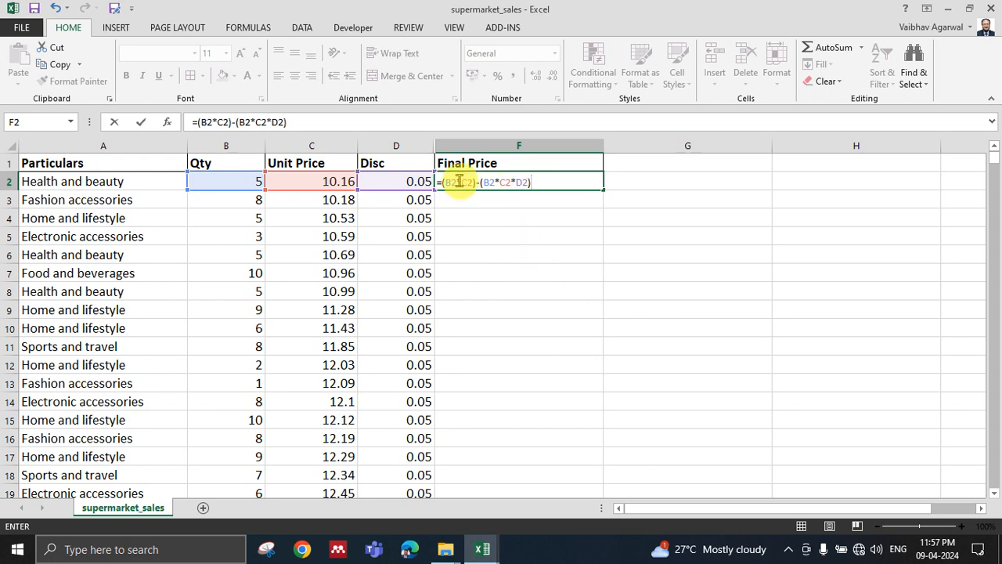
{"action": "key", "text": "Return"}
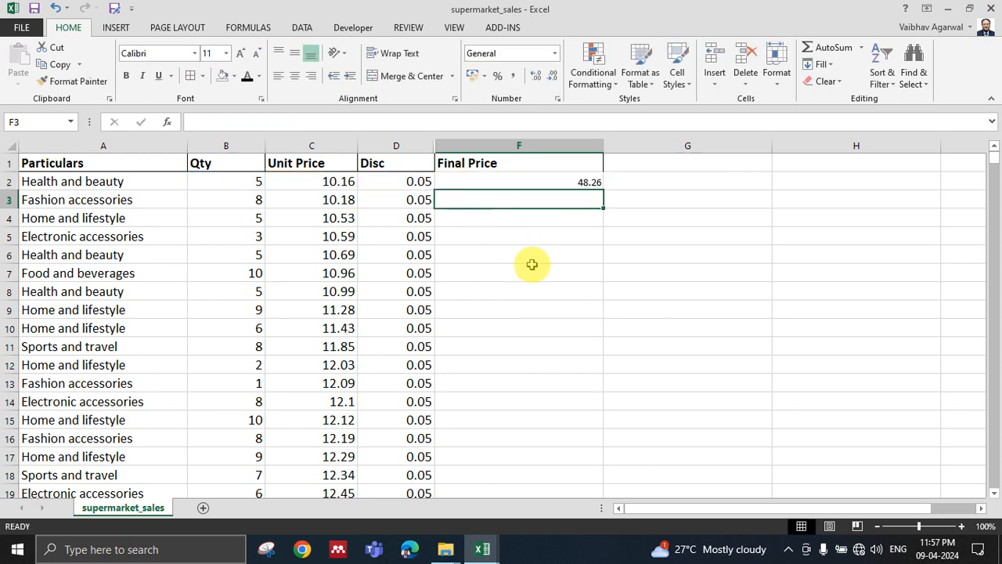
Fill the final price formula from F2 down through F15.
{"action": "left_click", "coordinate": [570, 182]}
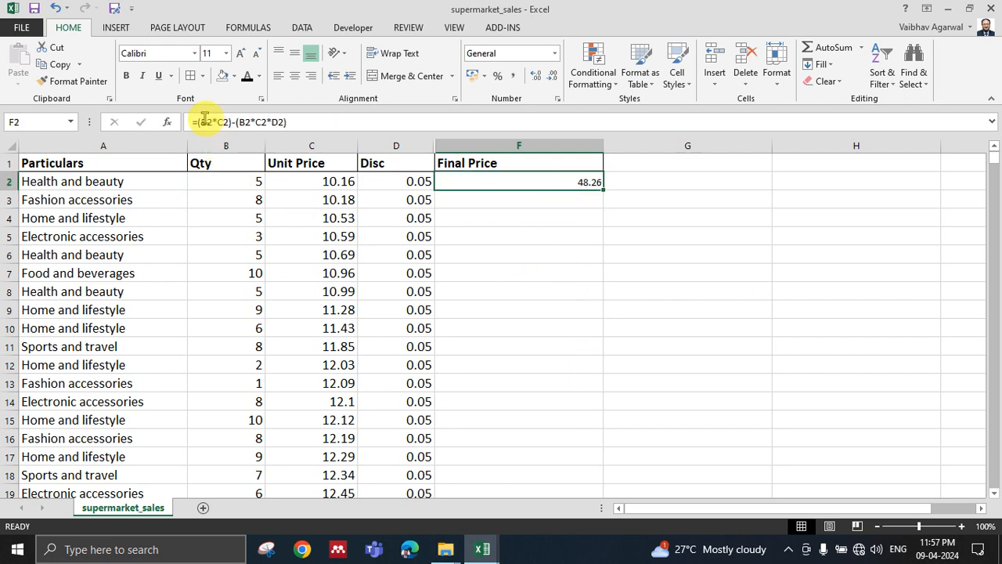
{"action": "left_click_drag", "start_coordinate": [603, 189], "coordinate": [599, 425]}
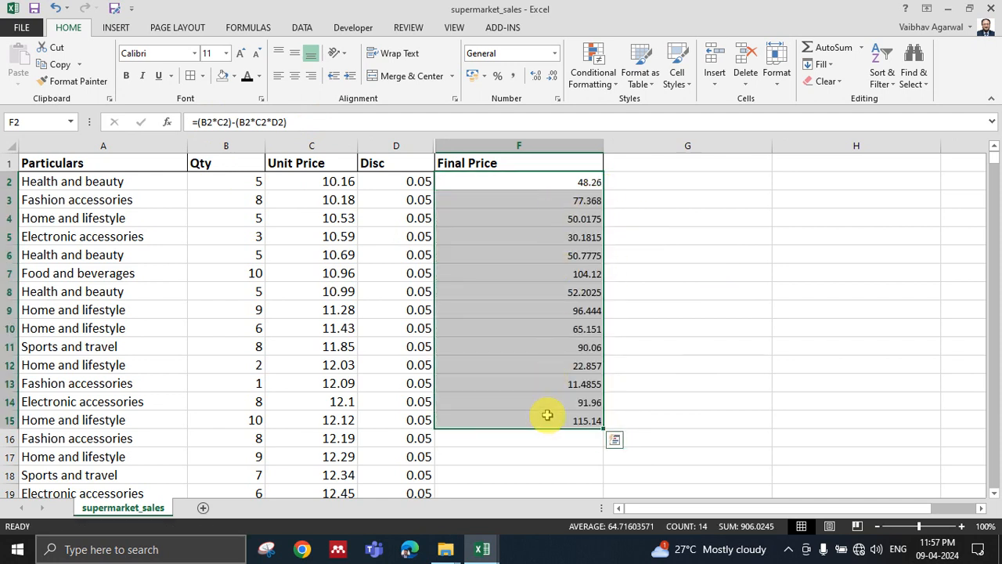
Examine how the row references change in the copied formulas down the Final Price column.
{"action": "left_click", "coordinate": [579, 183]}
{"action": "key", "text": "Down"}
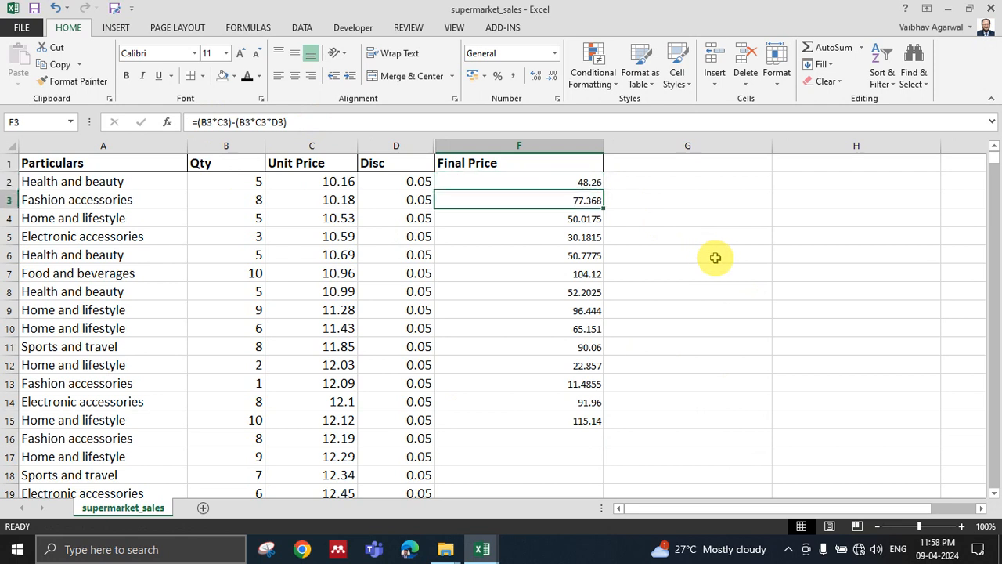
{"action": "key", "text": "Down"}
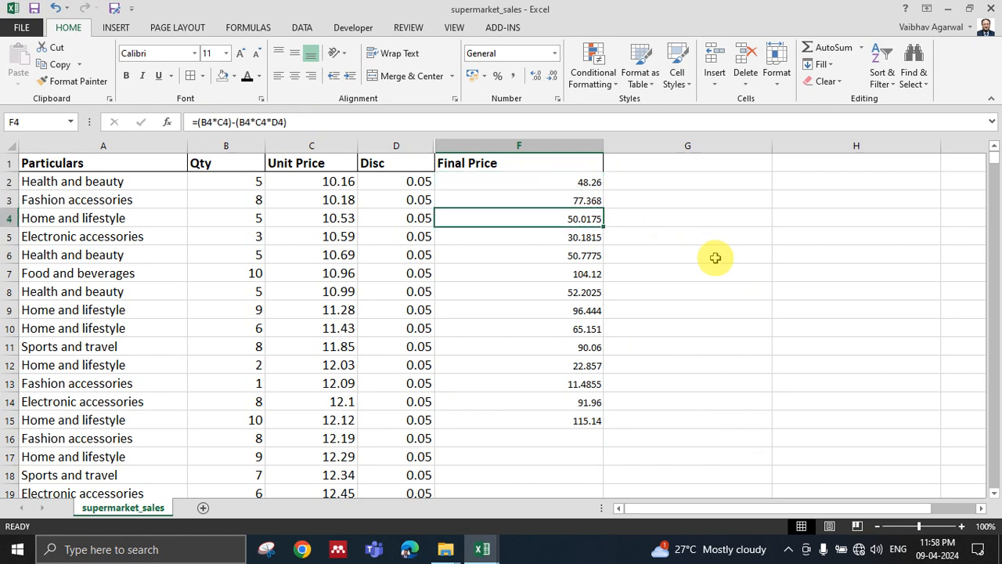
{"action": "key", "text": "Down"}
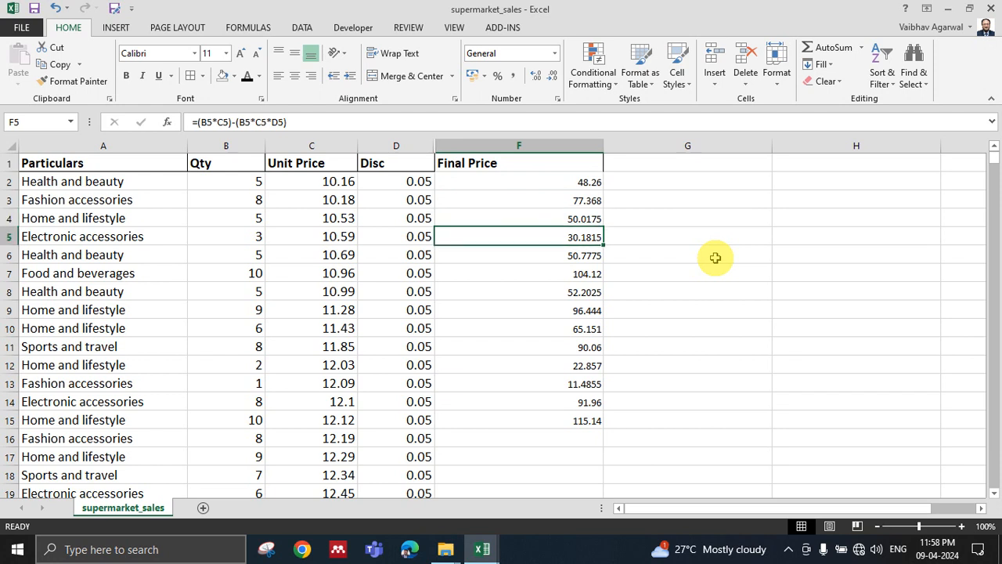
{"action": "key", "text": "Down"}
{"action": "key", "text": "Up"}
{"action": "key", "text": "Up"}
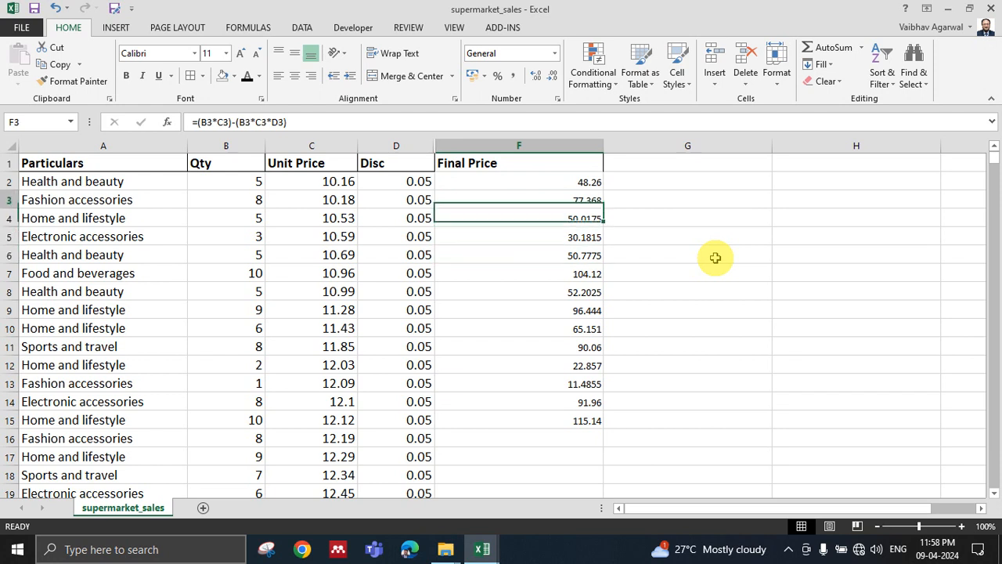
{"action": "key", "text": "Up"}
{"action": "key", "text": "Up"}
{"action": "key", "text": "Down"}
{"action": "key", "text": "Down"}
{"action": "key", "text": "Down"}
{"action": "key", "text": "Down"}
{"action": "key", "text": "Down"}
{"action": "key", "text": "Down"}
{"action": "key", "text": "Down"}
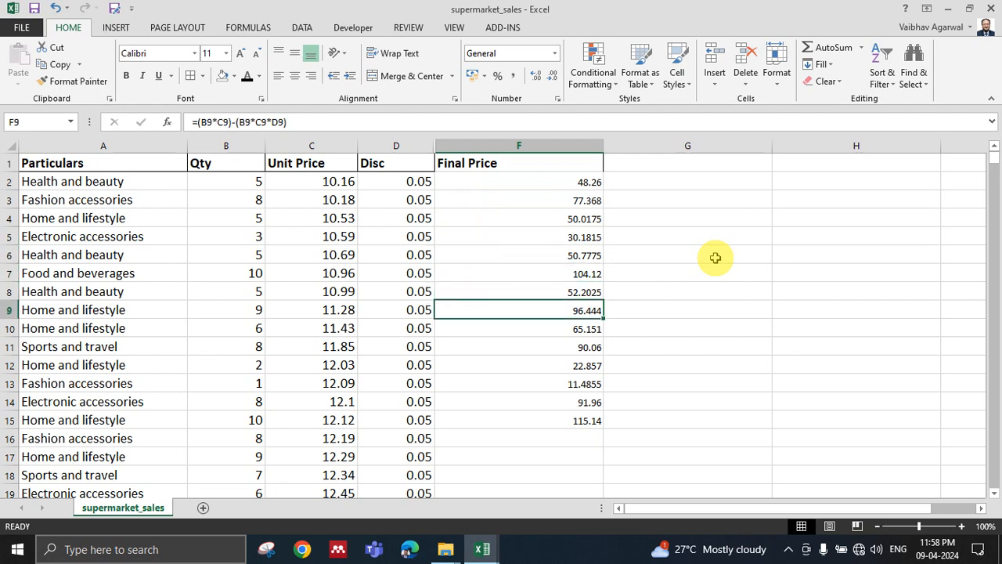
{"action": "key", "text": "Up"}
{"action": "key", "text": "Down"}
{"action": "key", "text": "Down"}
{"action": "key", "text": "Down"}
{"action": "key", "text": "Down"}
{"action": "key", "text": "Down"}
{"action": "key", "text": "Up"}
{"action": "key", "text": "Up"}
{"action": "key", "text": "Up"}
{"action": "key", "text": "Up"}
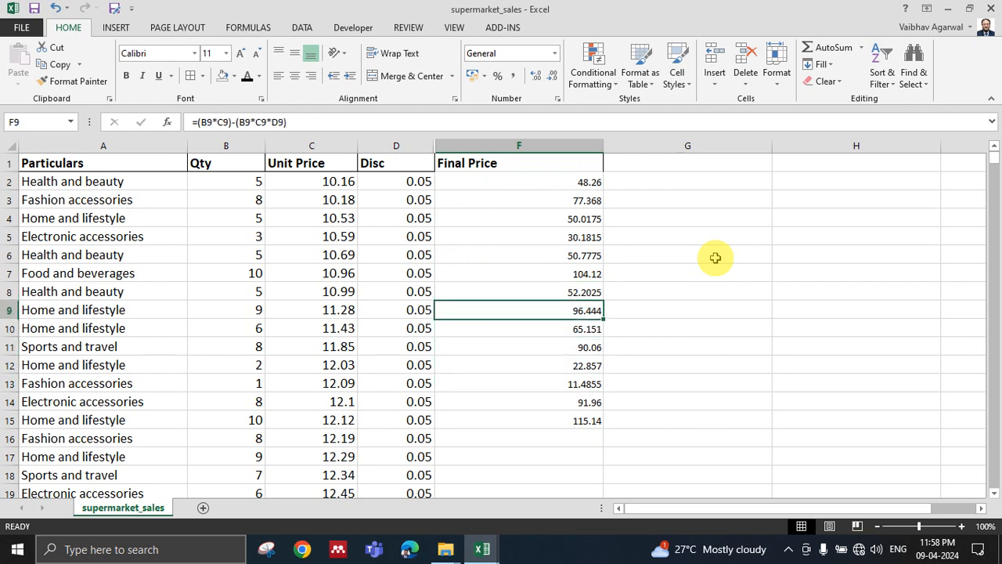
{"action": "key", "text": "Up"}
{"action": "key", "text": "Up"}
{"action": "key", "text": "Up"}
{"action": "key", "text": "Up"}
{"action": "key", "text": "Up"}
{"action": "key", "text": "Up"}
{"action": "key", "text": "Up"}
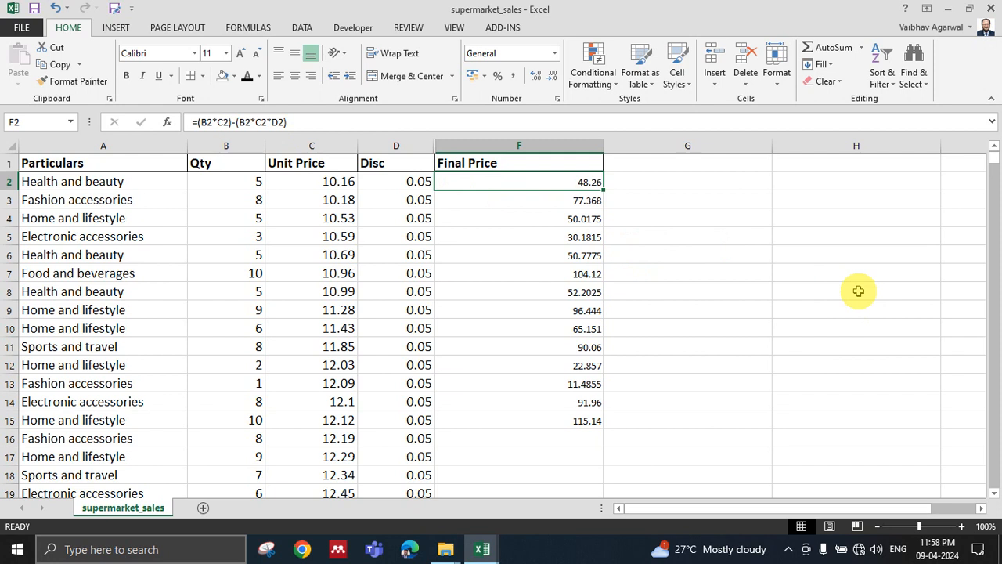
{"action": "key", "text": "Down"}
{"action": "key", "text": "Down"}
{"action": "key", "text": "Down"}
{"action": "key", "text": "Up"}
{"action": "key", "text": "Up"}
{"action": "key", "text": "Up"}
{"action": "key", "text": "Down"}
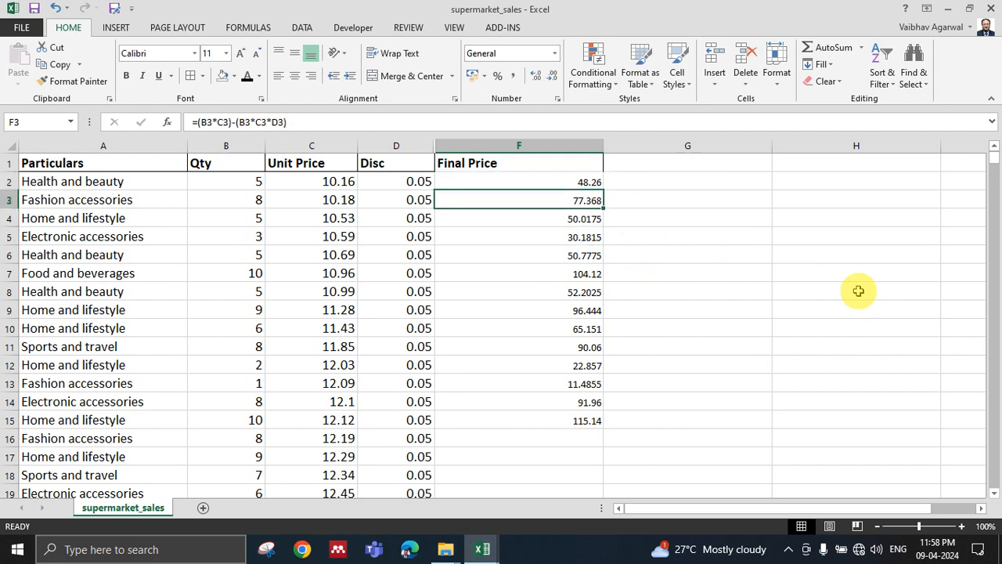
{"action": "key", "text": "Down"}
{"action": "key", "text": "Down"}
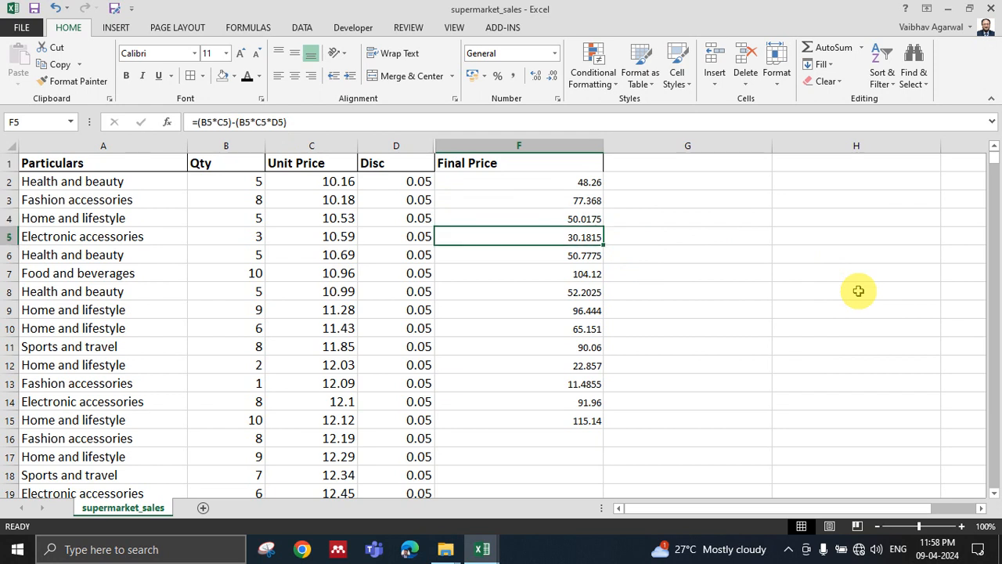
{"action": "key", "text": "Down"}
{"action": "key", "text": "Down"}
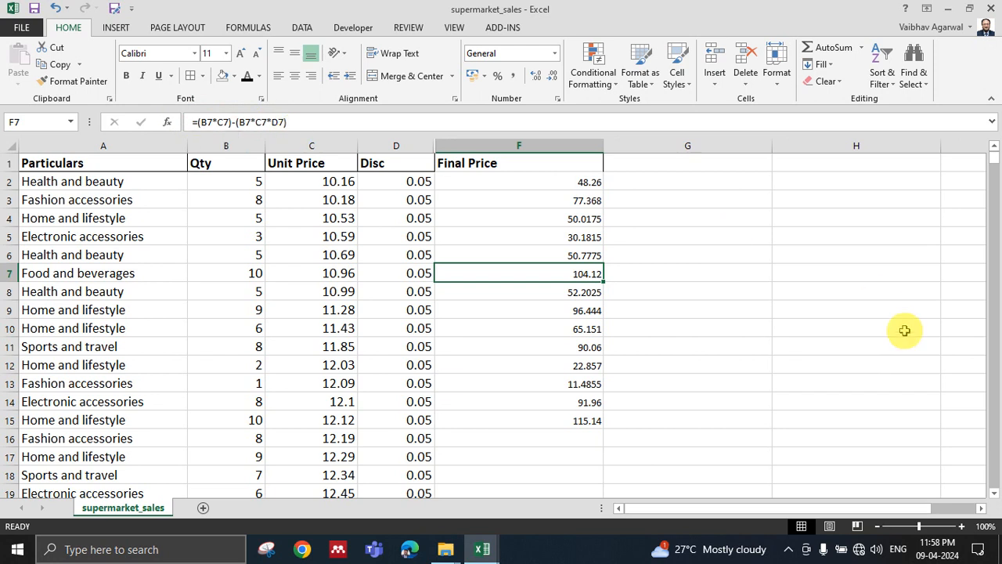
{"action": "key", "text": "Down"}
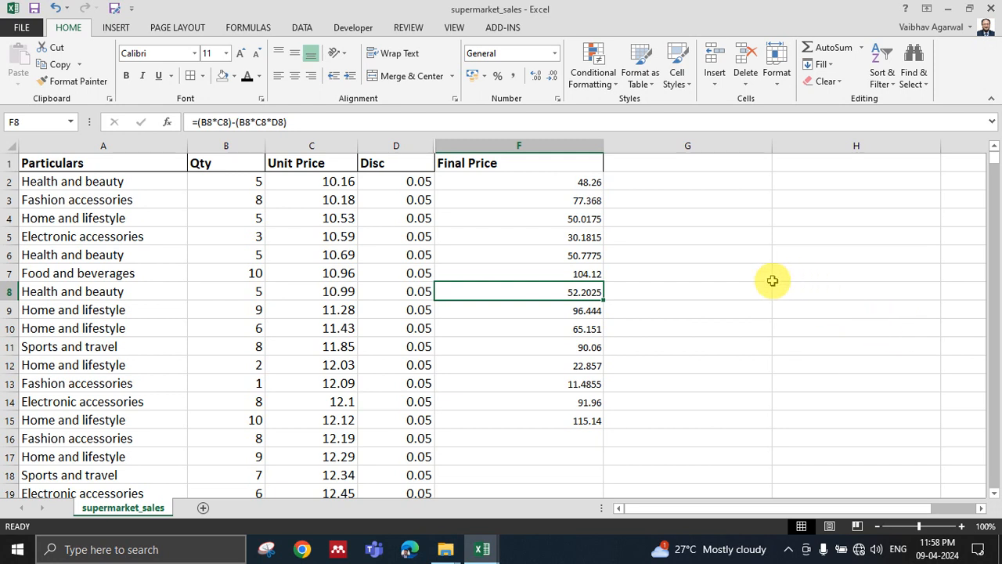
Save the supermarket_sales workbook.
{"action": "key", "text": "ctrl+s"}
{"action": "left_click", "coordinate": [421, 315]}
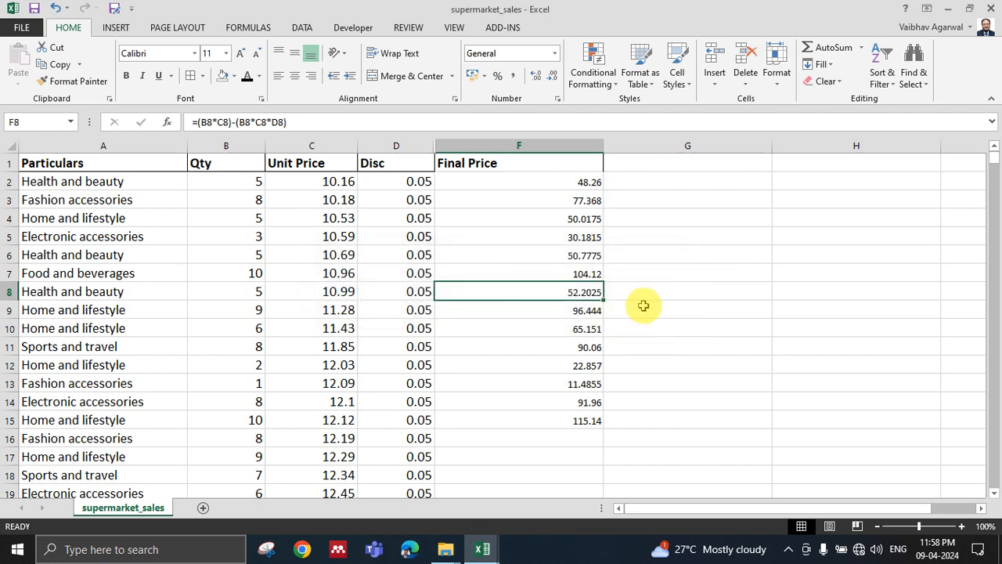
{"action": "left_click", "coordinate": [643, 304]}
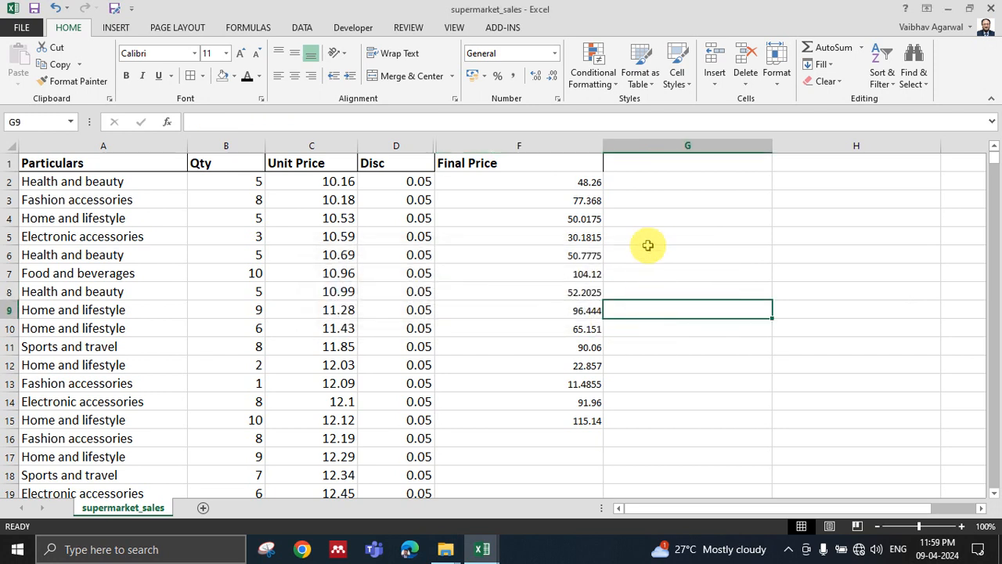
Compare the discount values in various rows of the Disc column with the formulas in the Final Price column.
{"action": "left_click", "coordinate": [418, 182]}
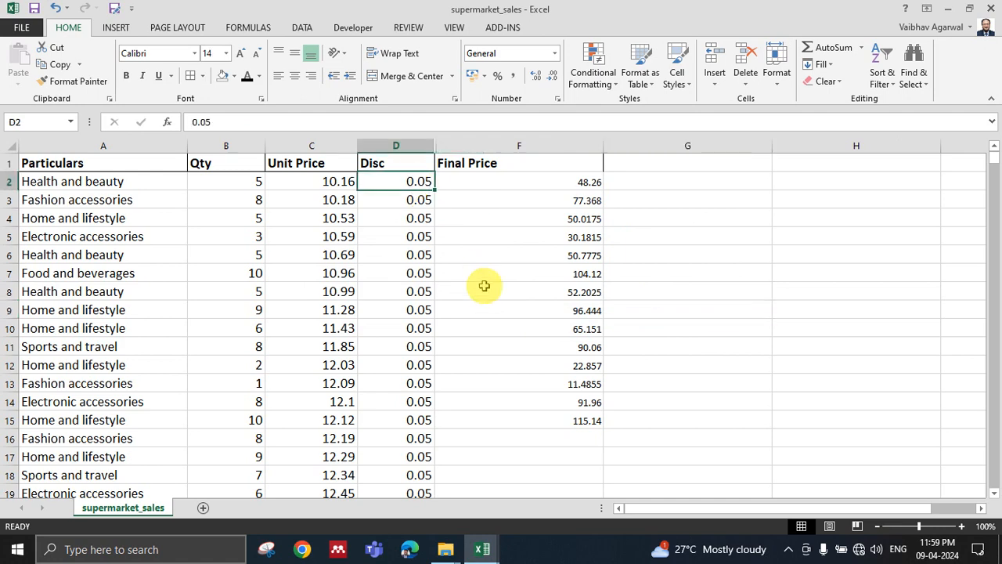
{"action": "scroll", "coordinate": [423, 438], "scroll_direction": "down", "scroll_amount": 5}
{"action": "scroll", "coordinate": [421, 407], "scroll_direction": "up", "scroll_amount": 5}
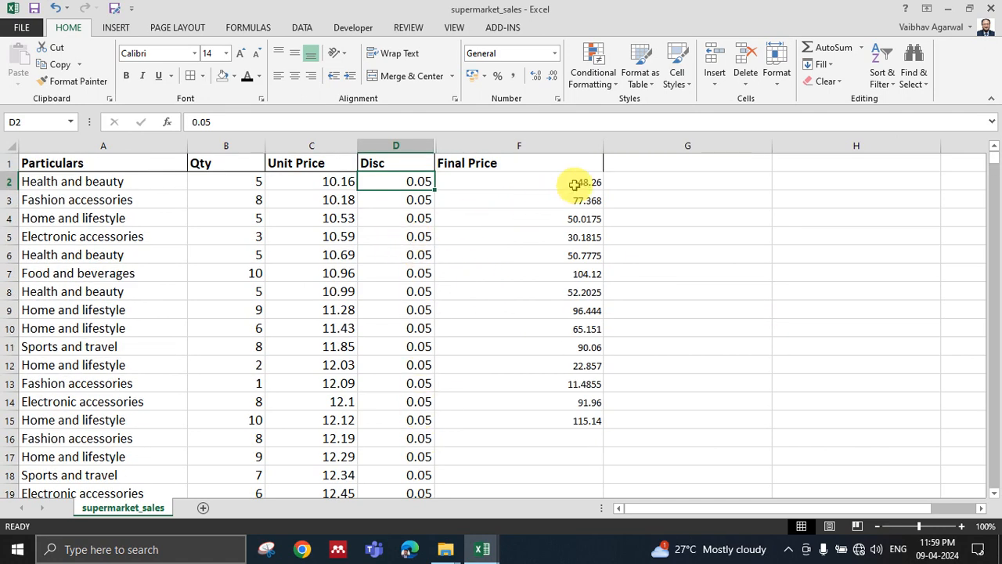
{"action": "left_click_drag", "start_coordinate": [575, 185], "coordinate": [577, 255]}
{"action": "left_click", "coordinate": [490, 243]}
{"action": "left_click", "coordinate": [391, 217]}
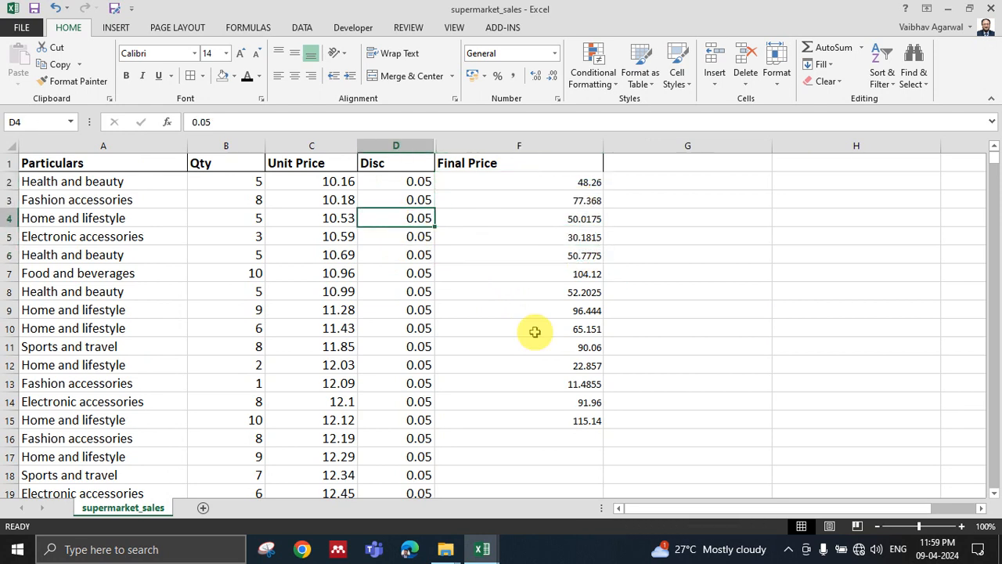
{"action": "left_click", "coordinate": [392, 291]}
{"action": "left_click", "coordinate": [397, 365]}
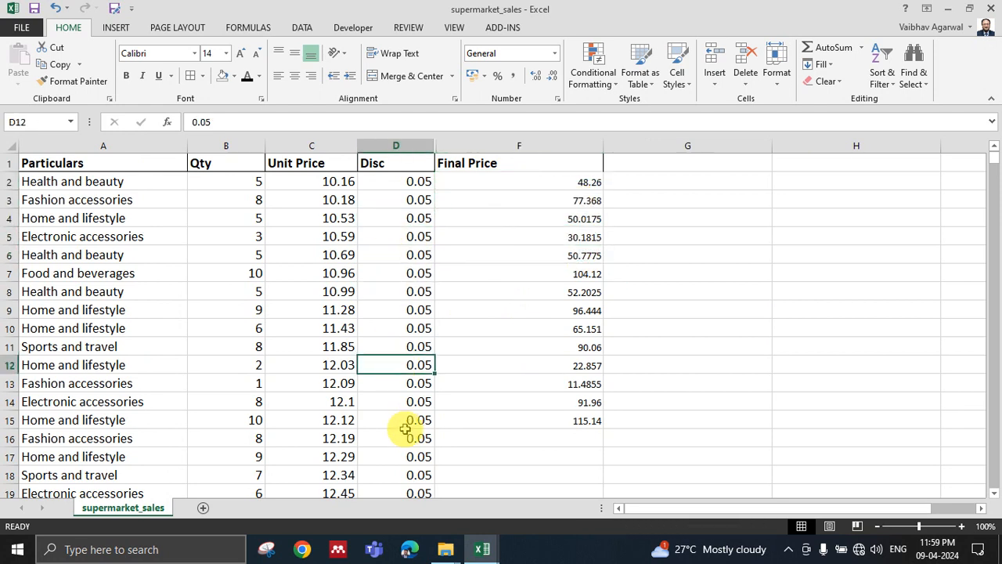
{"action": "left_click", "coordinate": [406, 432]}
{"action": "left_click", "coordinate": [410, 235]}
{"action": "left_click", "coordinate": [532, 247]}
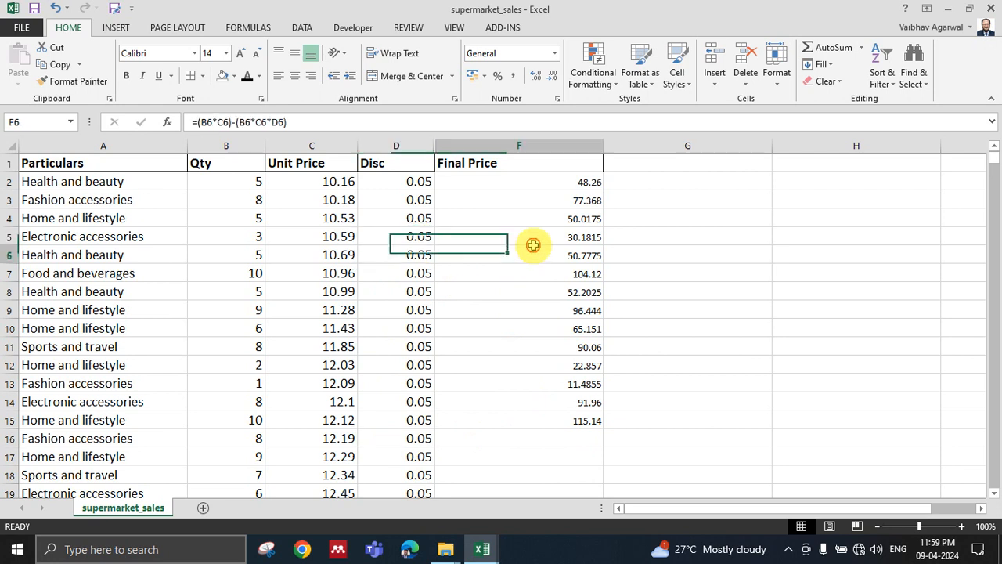
{"action": "left_click", "coordinate": [538, 236]}
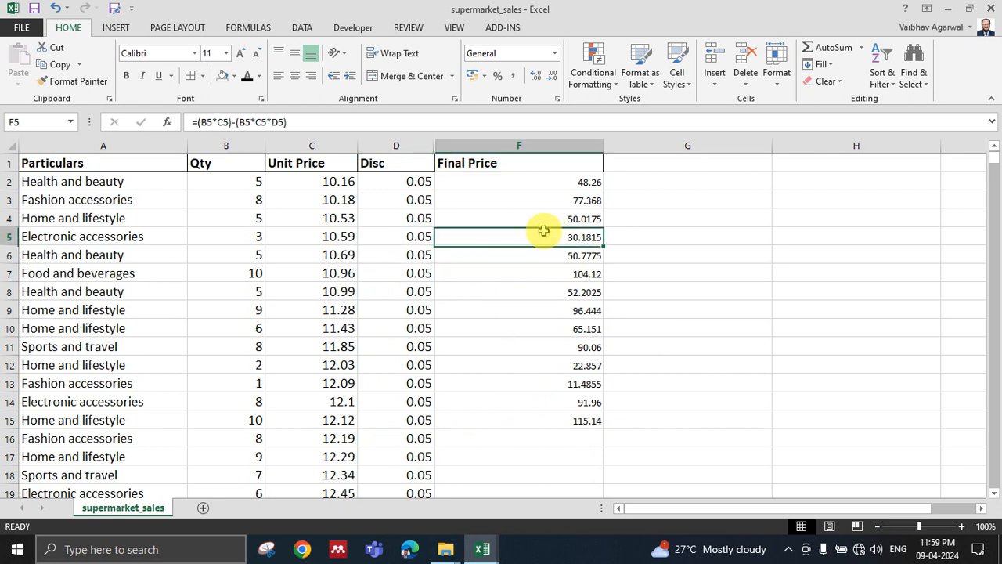
{"action": "left_click", "coordinate": [426, 235]}
{"action": "left_click", "coordinate": [420, 328]}
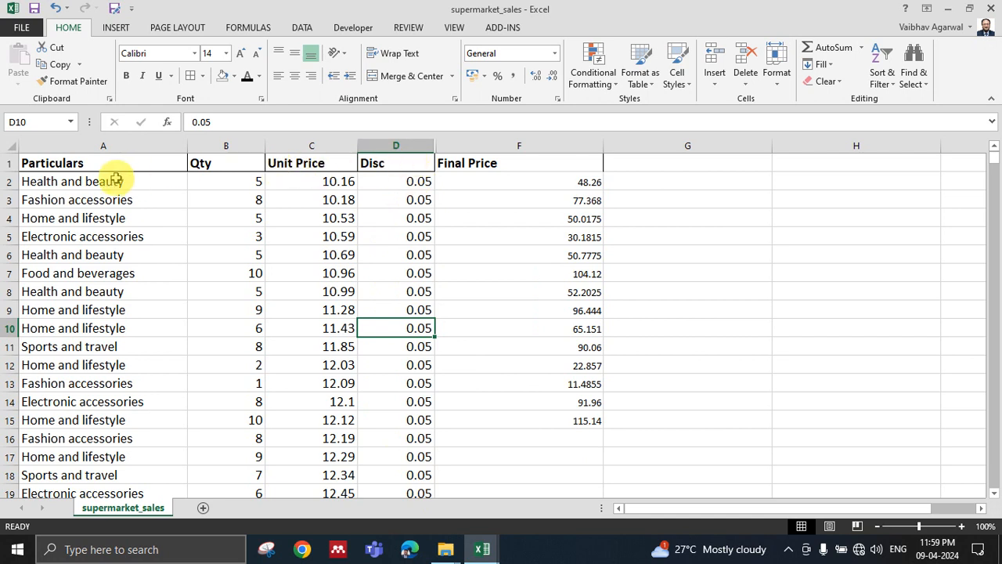
Enter the label Disc in G2, beside the Final Price column.
{"action": "left_click", "coordinate": [856, 183]}
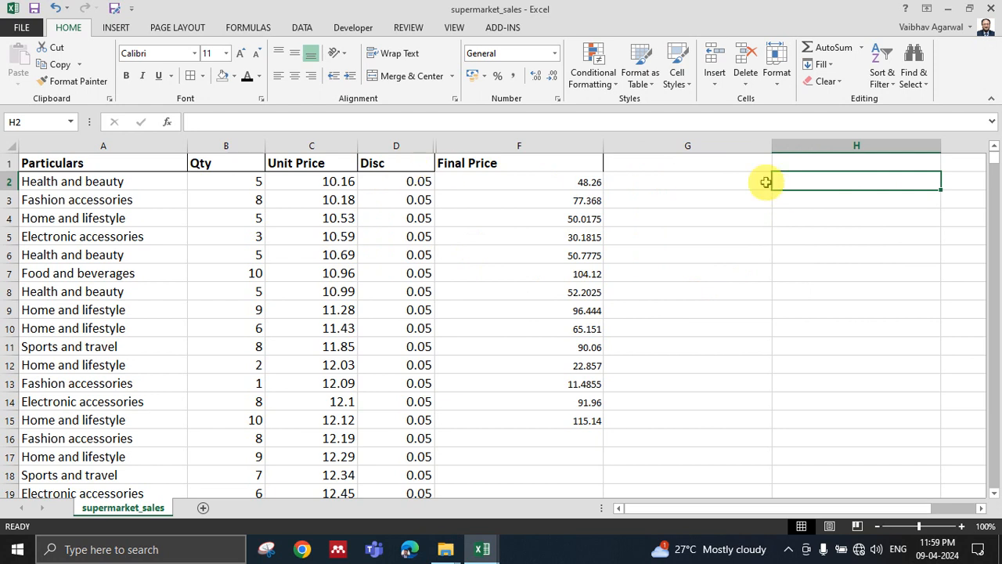
{"action": "left_click", "coordinate": [731, 183]}
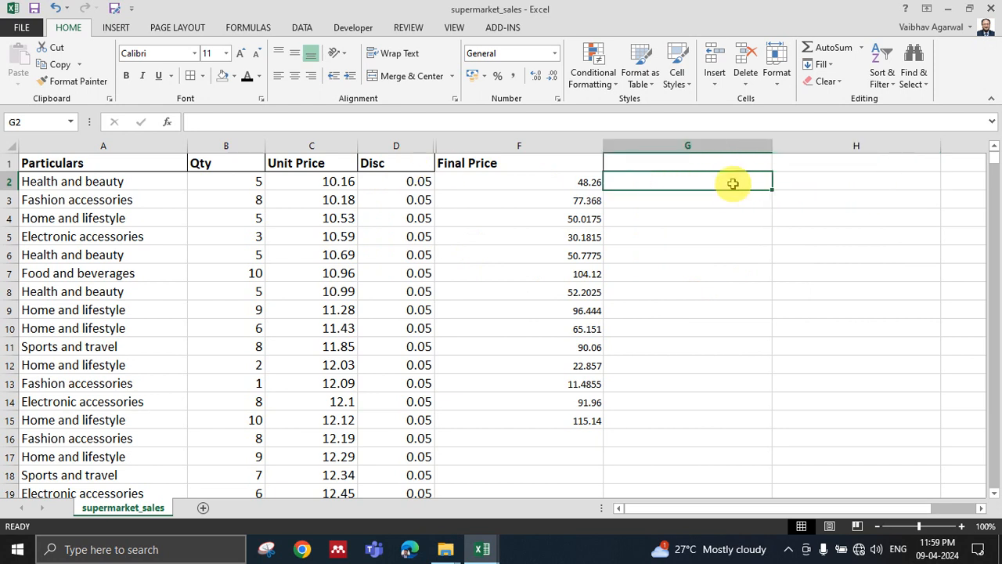
{"action": "type", "text": "Disc"}
{"action": "key", "text": "Tab"}
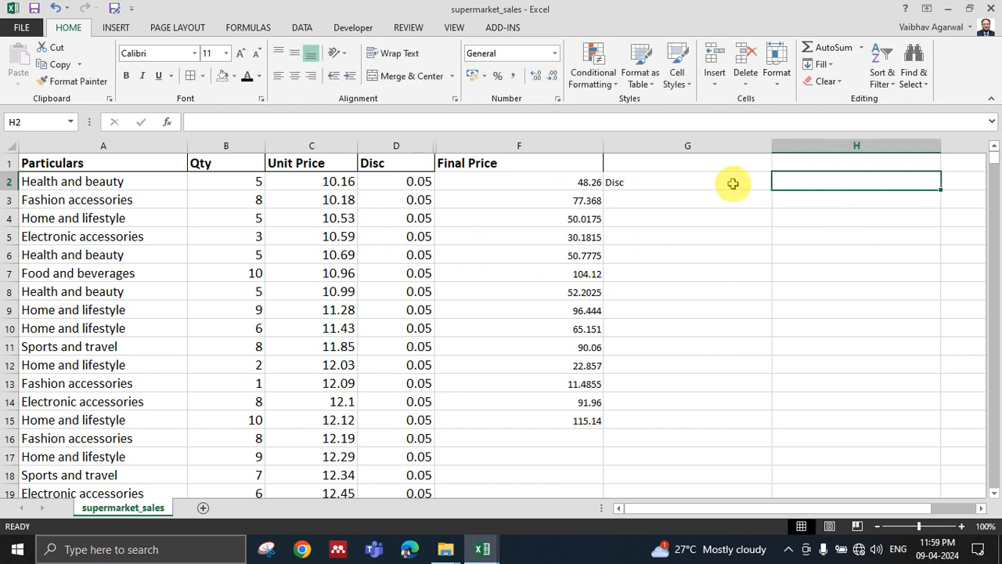
Enter the discount value 0.05 in H2, beside the Disc label.
{"action": "type", "text": "0.0"}
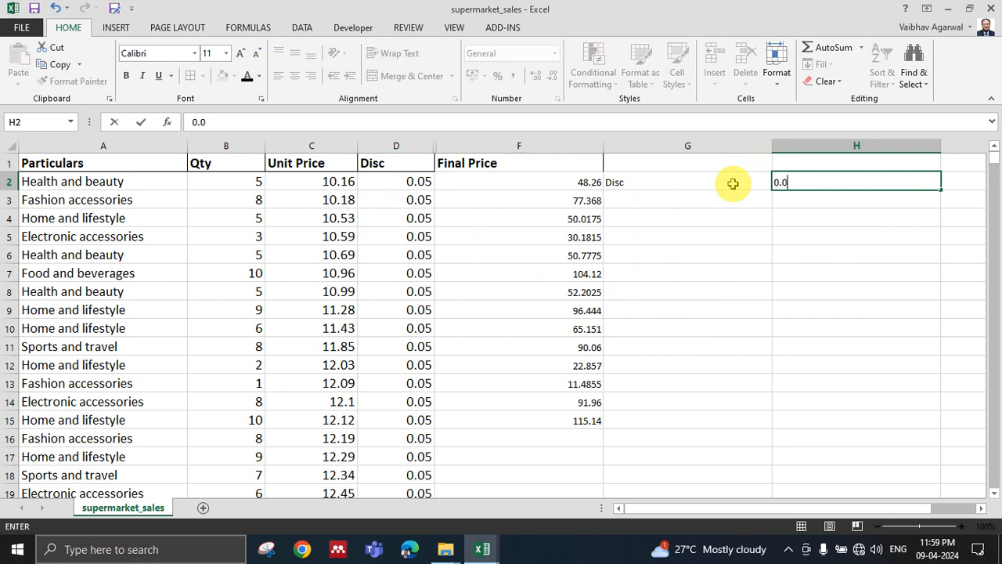
{"action": "type", "text": "5"}
{"action": "left_click", "coordinate": [899, 308]}
Clear all the existing formulas in the Final Price column, from F2 downward, keeping the header.
{"action": "left_click", "coordinate": [420, 141]}
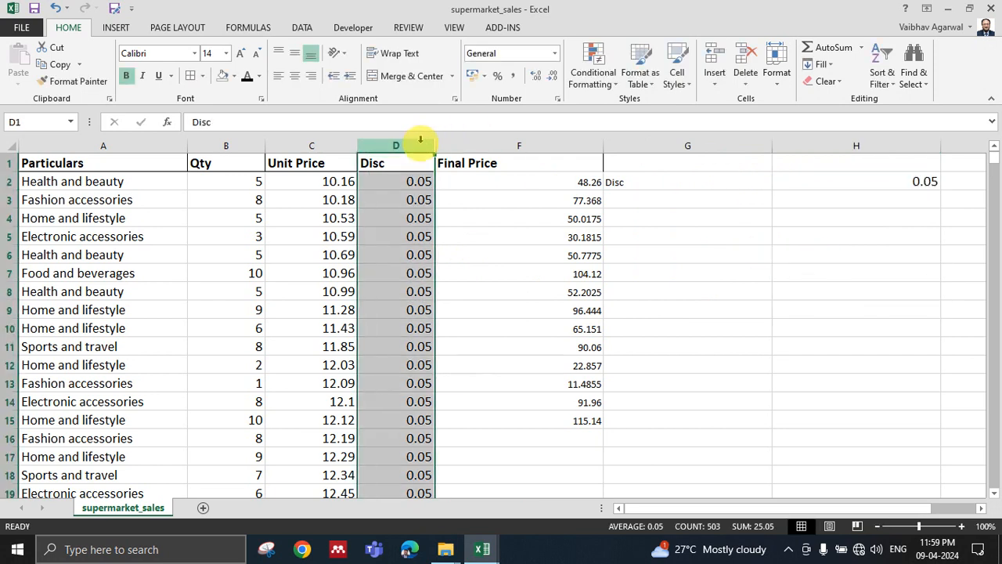
{"action": "left_click", "coordinate": [575, 362]}
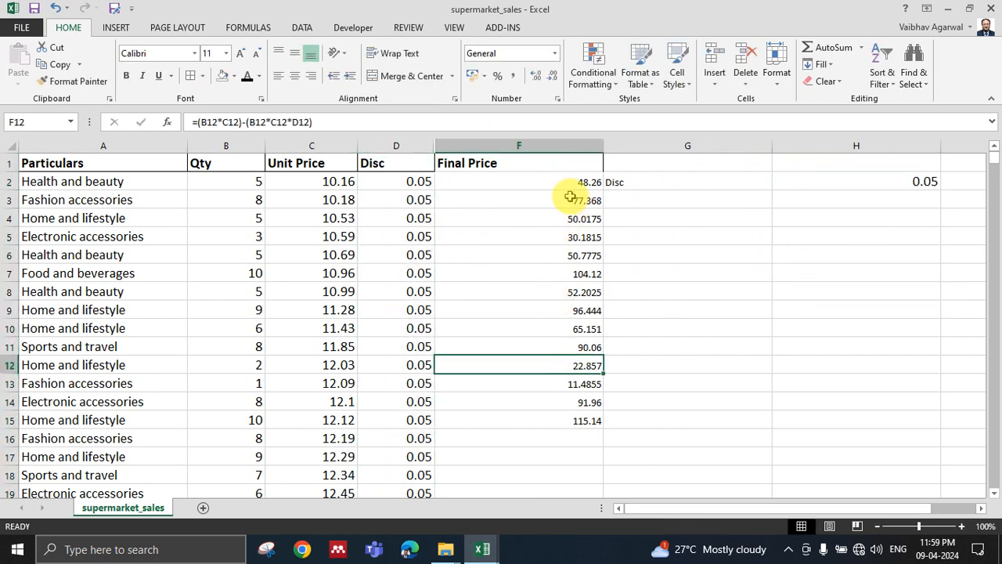
{"action": "left_click", "coordinate": [561, 198]}
{"action": "left_click", "coordinate": [569, 185]}
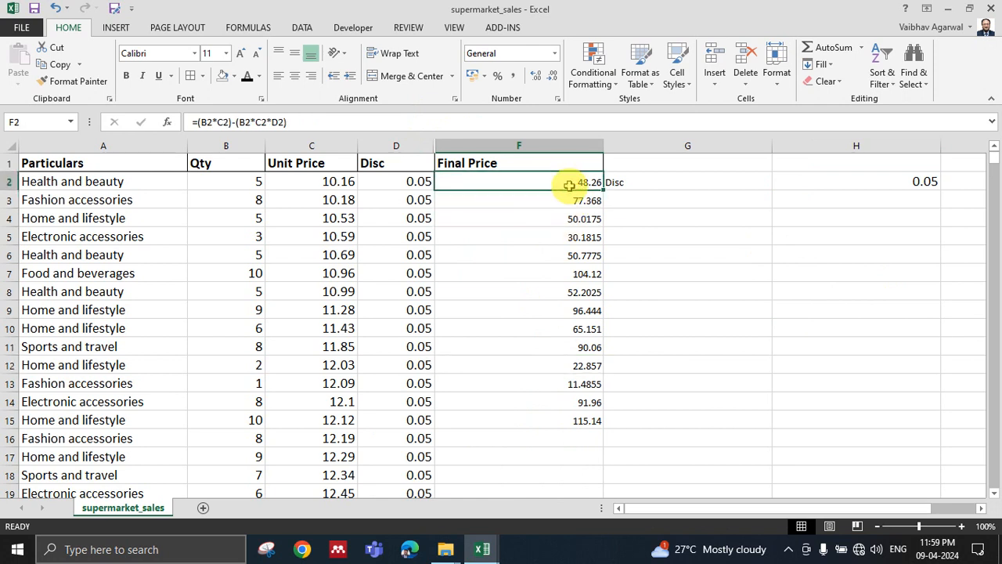
{"action": "key", "text": "ctrl+shift+Down"}
{"action": "key", "text": "Delete"}
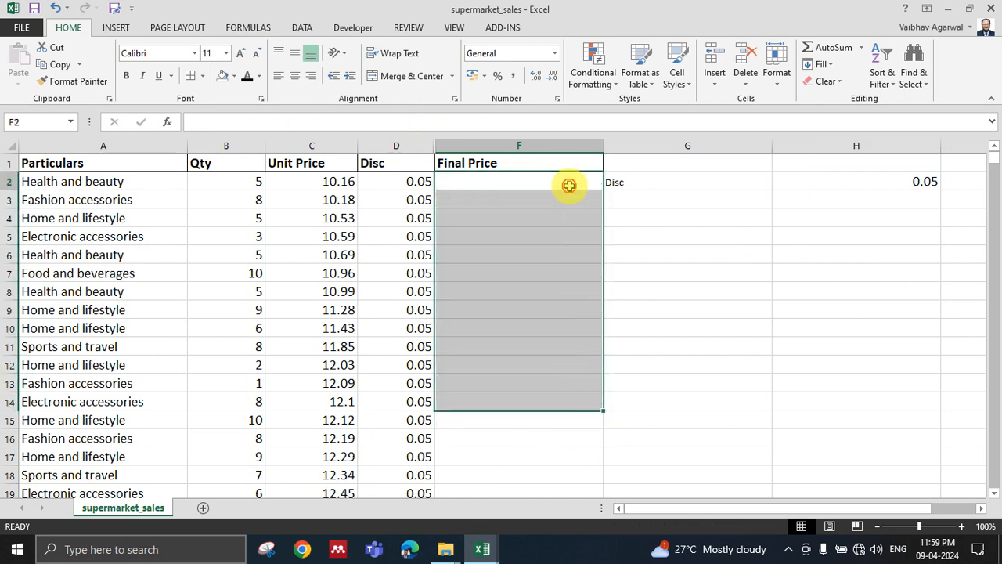
{"action": "left_click", "coordinate": [572, 186]}
Hide the Disc column D of the sales table.
{"action": "left_click", "coordinate": [895, 181]}
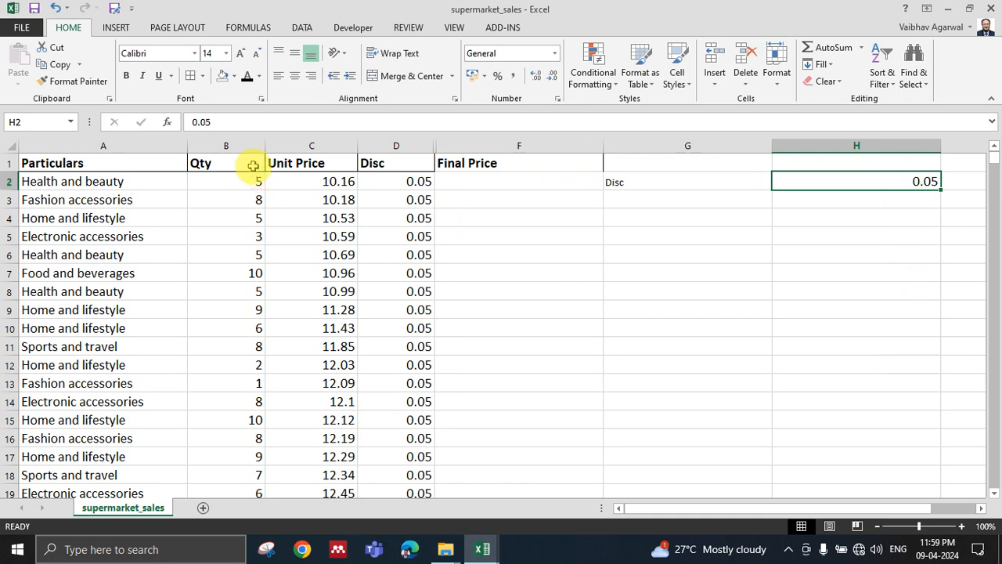
{"action": "left_click", "coordinate": [389, 141]}
{"action": "right_click", "coordinate": [393, 362]}
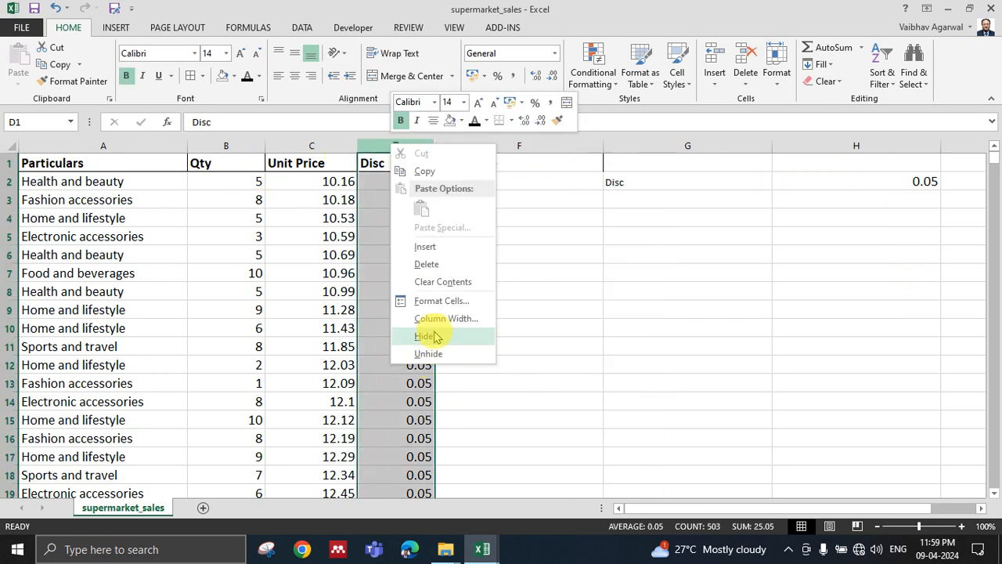
{"action": "left_click", "coordinate": [433, 337]}
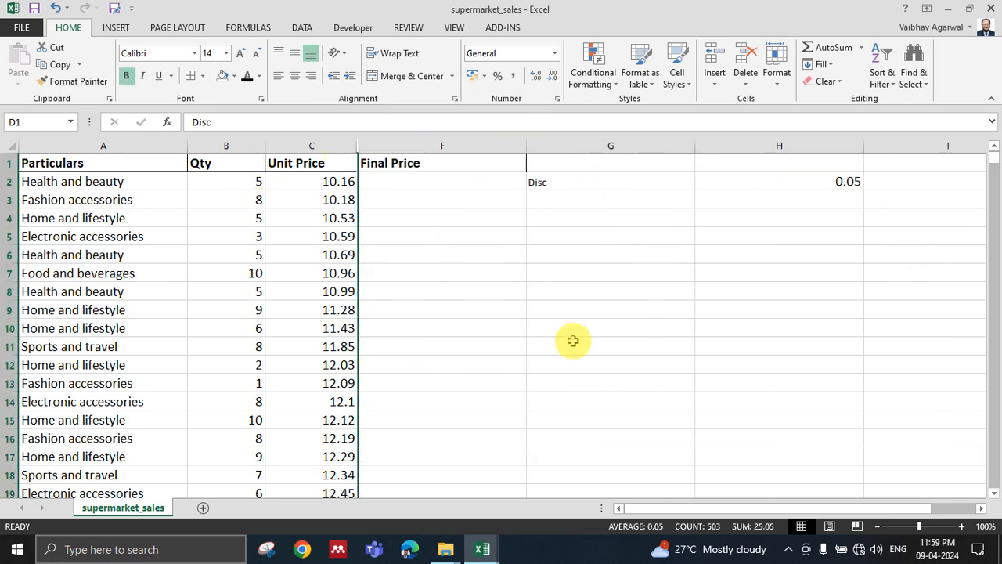
Enter the formula =(B2*C2)-(B2*C2*H2) in F2, using the separate discount cell.
{"action": "left_click", "coordinate": [794, 187]}
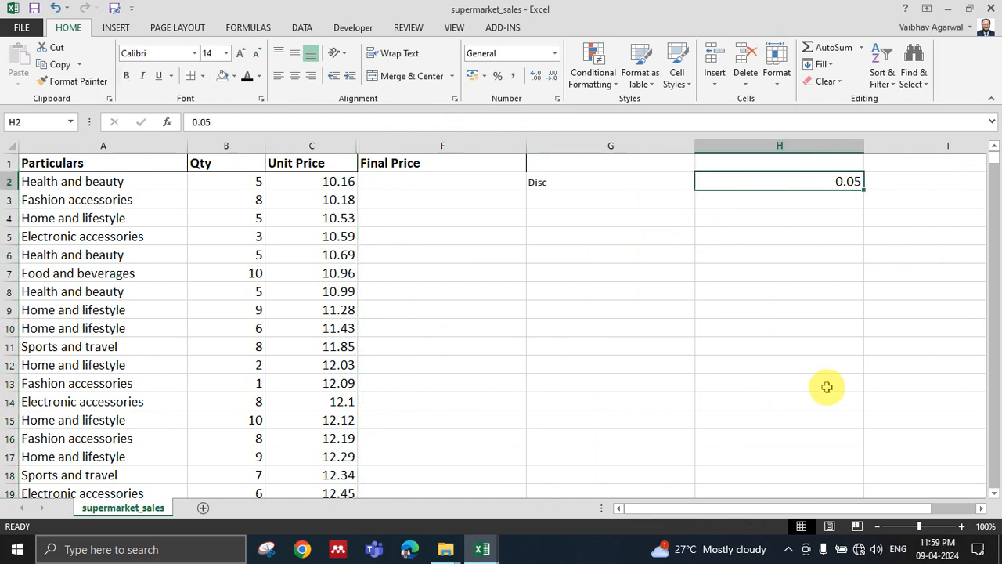
{"action": "left_click", "coordinate": [425, 181]}
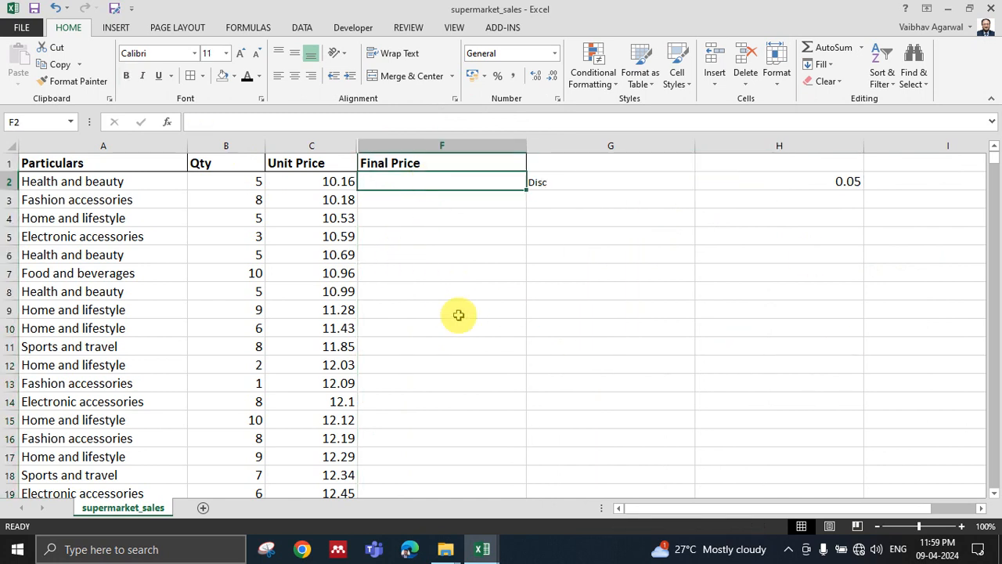
{"action": "type", "text": "=("}
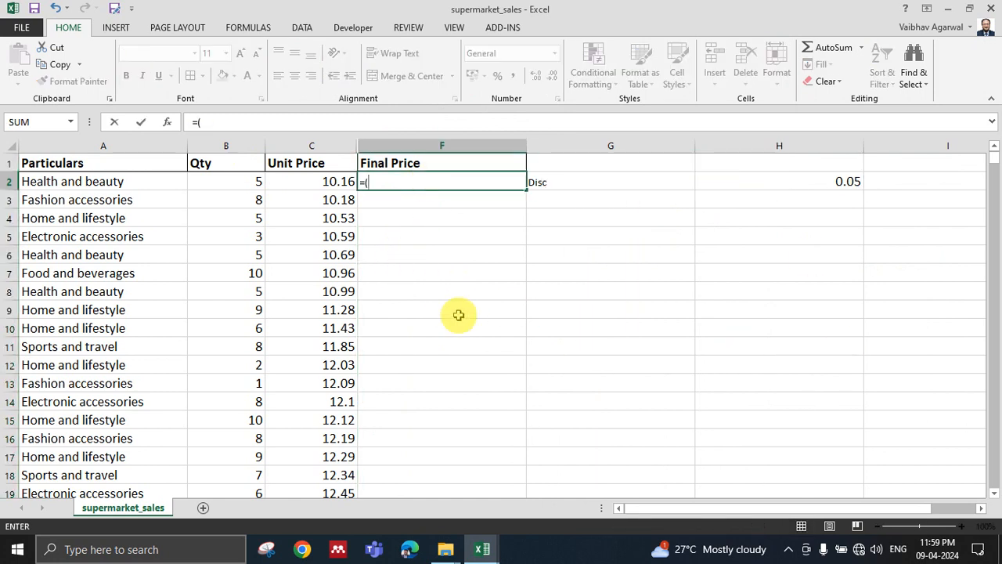
{"action": "left_click", "coordinate": [244, 181]}
{"action": "type", "text": "*"}
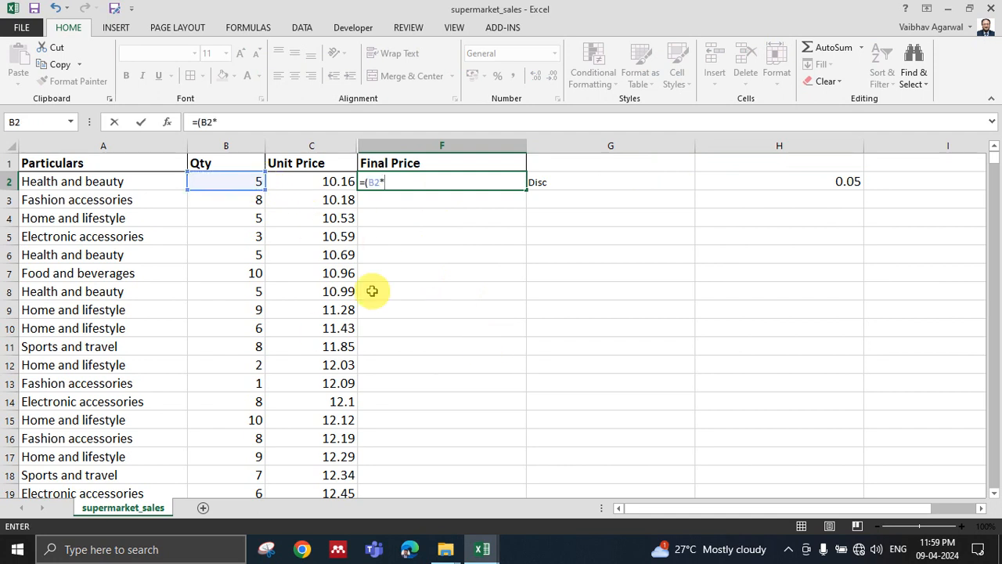
{"action": "left_click", "coordinate": [310, 181]}
{"action": "type", "text": "-("}
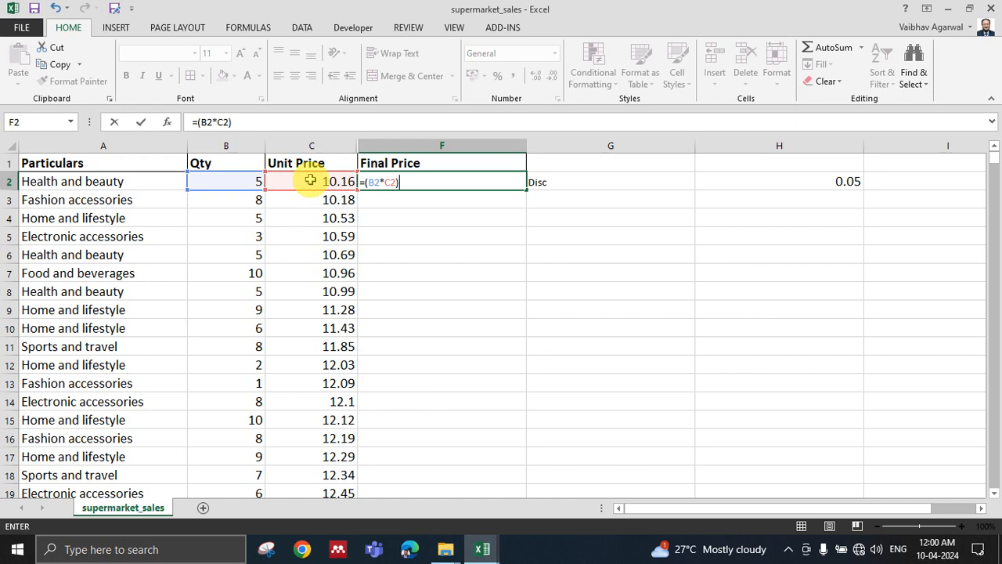
{"action": "left_click", "coordinate": [255, 181]}
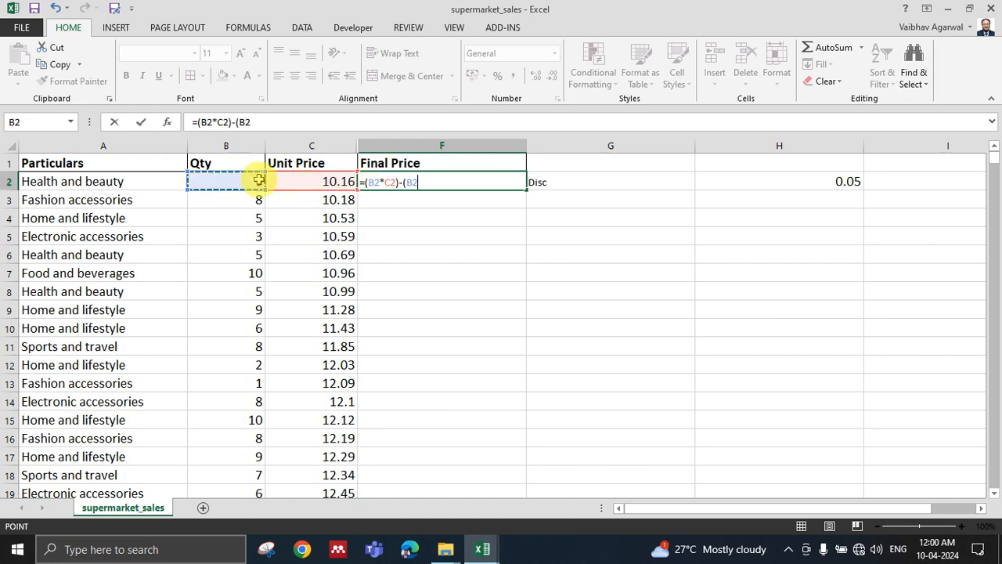
{"action": "type", "text": "*"}
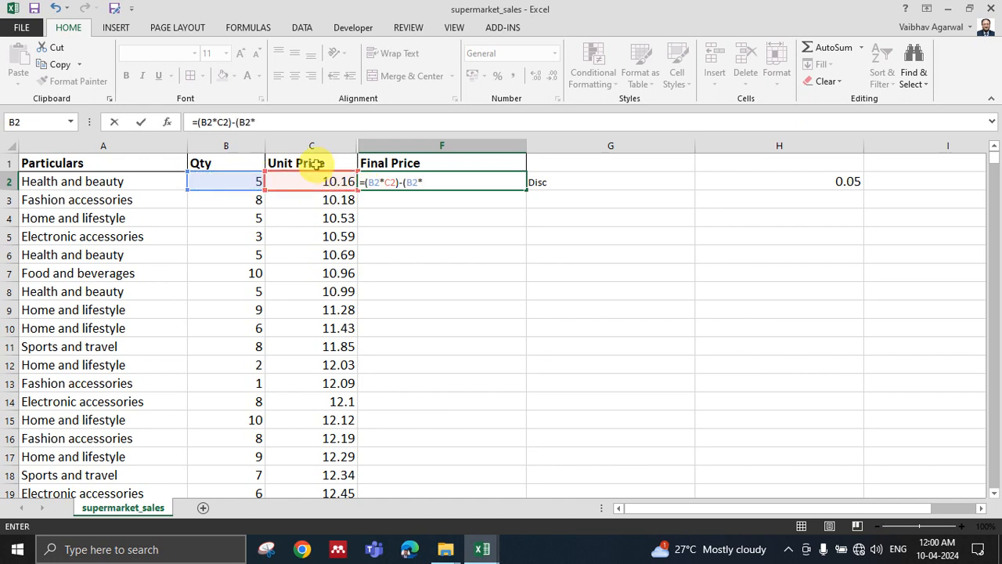
{"action": "left_click", "coordinate": [321, 182]}
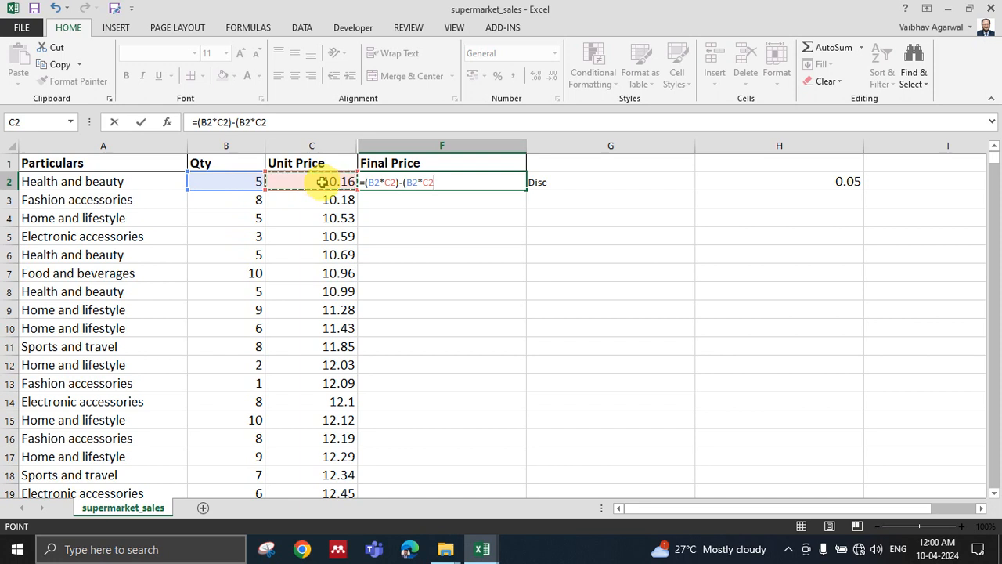
{"action": "type", "text": "*"}
{"action": "left_click", "coordinate": [821, 182]}
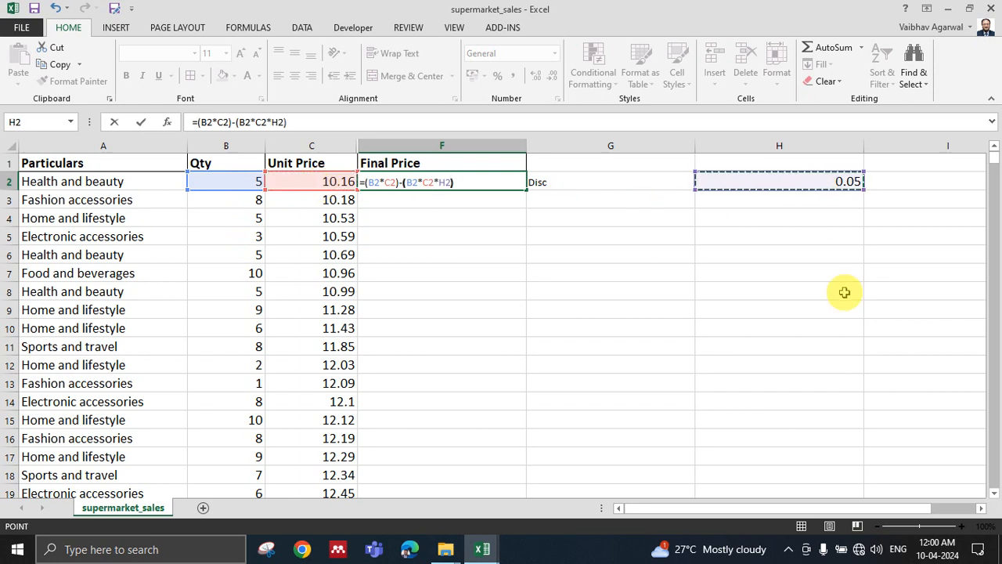
{"action": "key", "text": "Return"}
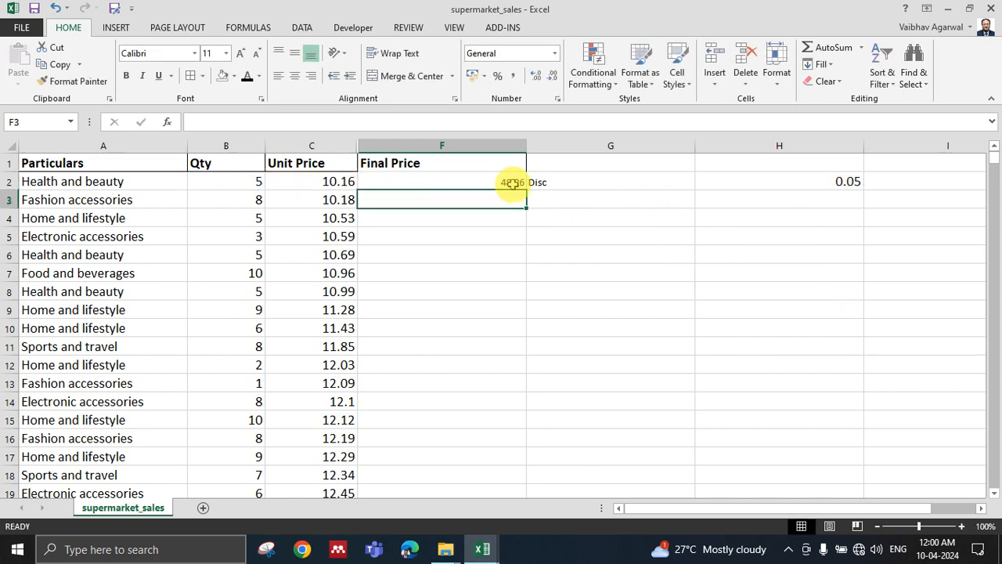
Copy the F2 formula down the Final Price column through F8.
{"action": "left_click", "coordinate": [510, 183]}
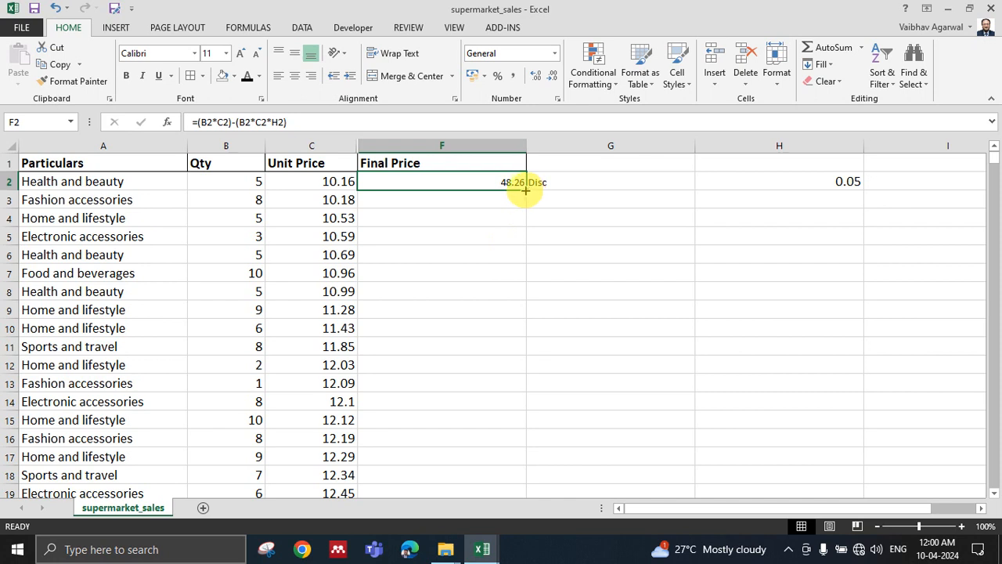
{"action": "left_click_drag", "start_coordinate": [526, 191], "coordinate": [523, 295]}
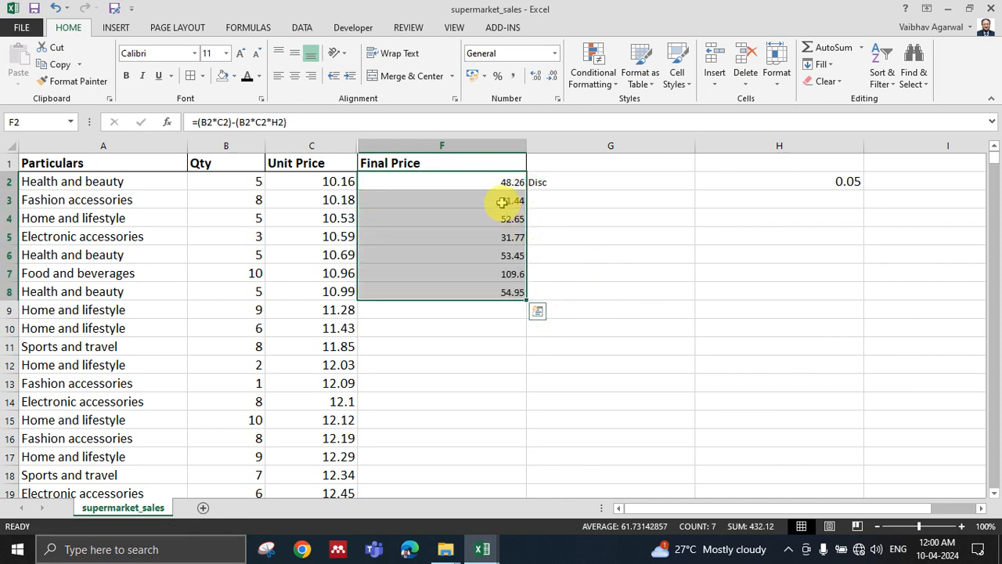
{"action": "left_click", "coordinate": [502, 202]}
{"action": "left_click", "coordinate": [502, 180]}
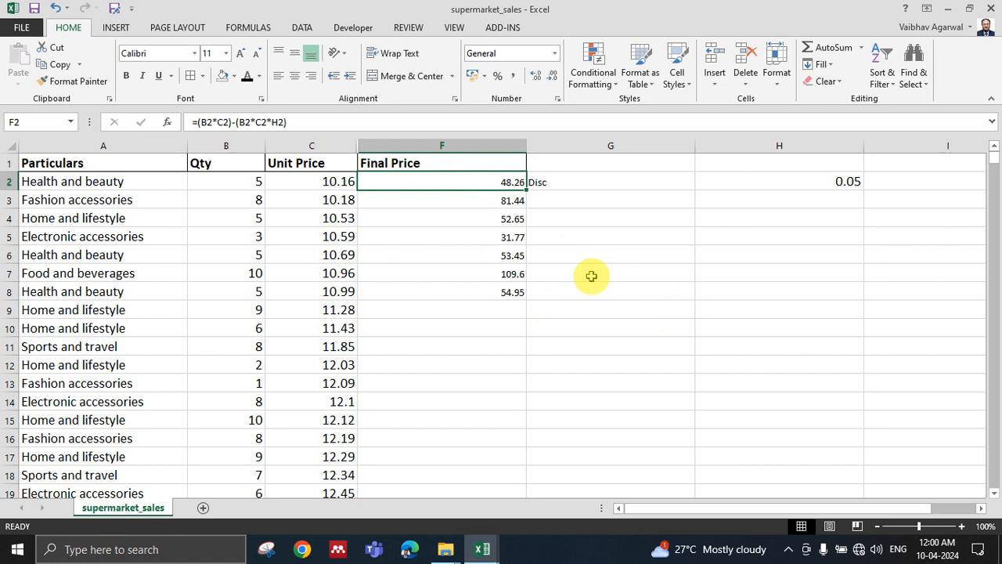
Examine which discount cell each copied Final Price formula refers to, from F2 through F8.
{"action": "key", "text": "Down"}
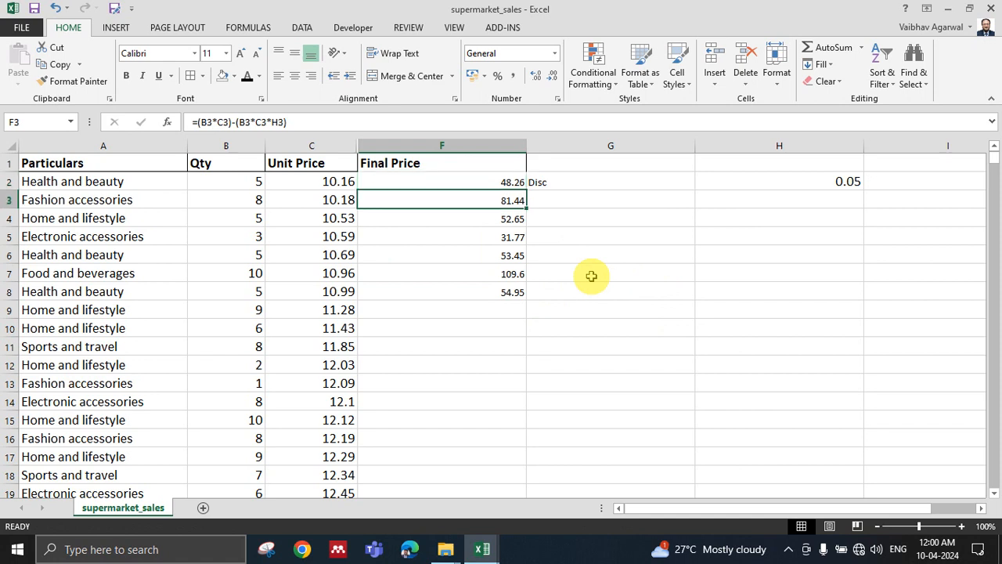
{"action": "key", "text": "Down"}
{"action": "key", "text": "Down"}
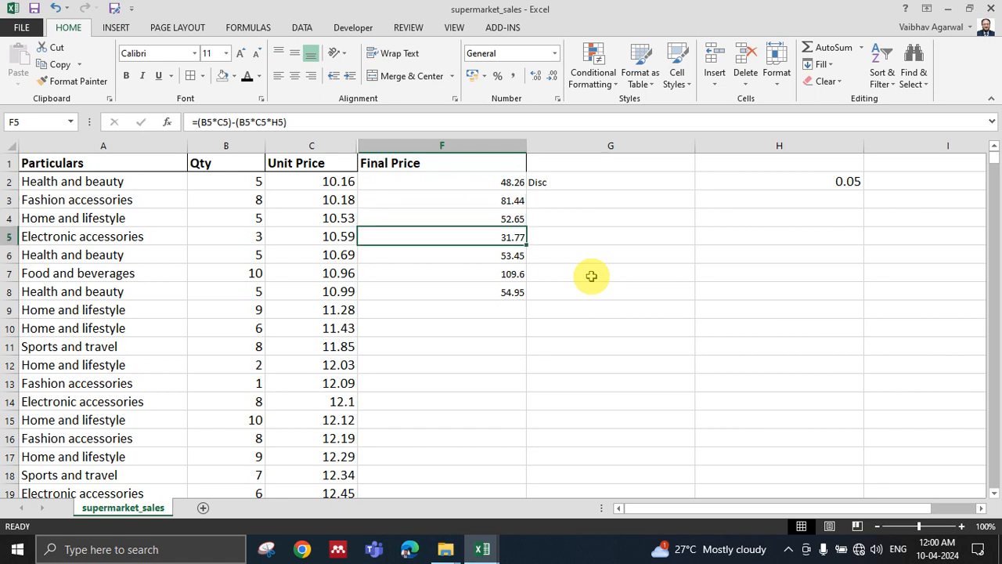
{"action": "key", "text": "Up"}
{"action": "key", "text": "Up"}
{"action": "key", "text": "Up"}
{"action": "key", "text": "Down"}
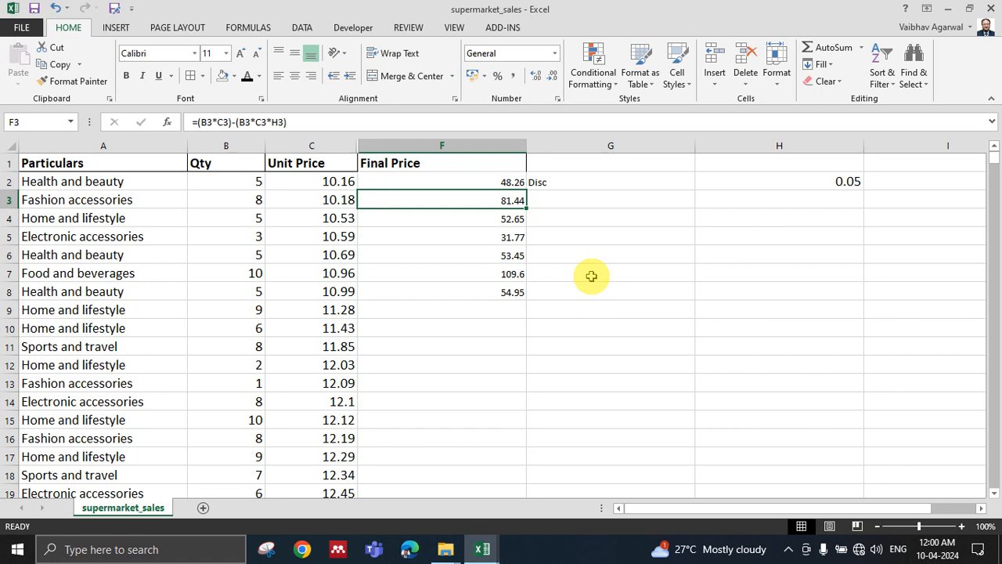
{"action": "key", "text": "Down"}
{"action": "key", "text": "Down"}
{"action": "key", "text": "Down"}
{"action": "key", "text": "Down"}
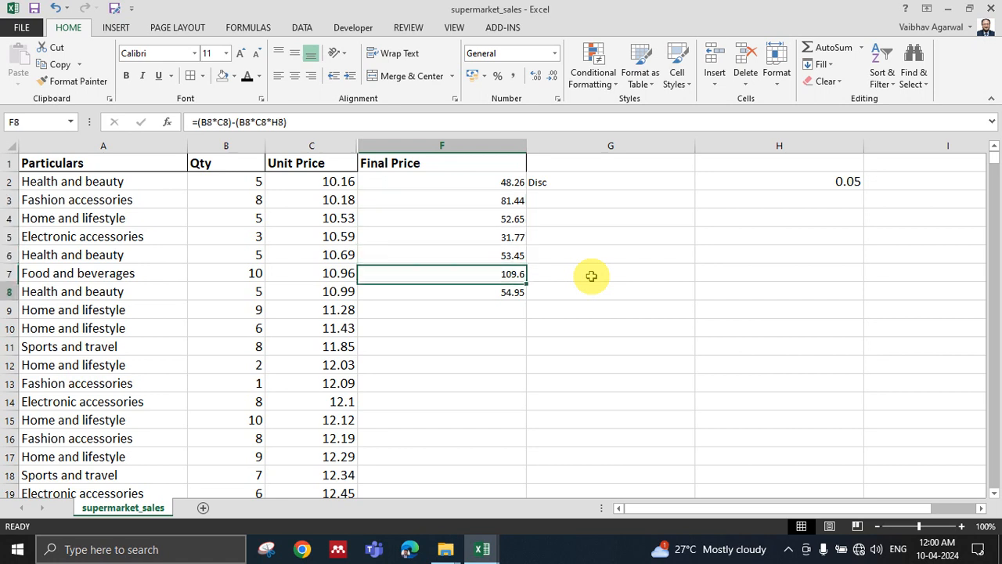
{"action": "key", "text": "Up"}
{"action": "key", "text": "Up"}
{"action": "key", "text": "Up"}
{"action": "key", "text": "Up"}
{"action": "key", "text": "Up"}
{"action": "key", "text": "Down"}
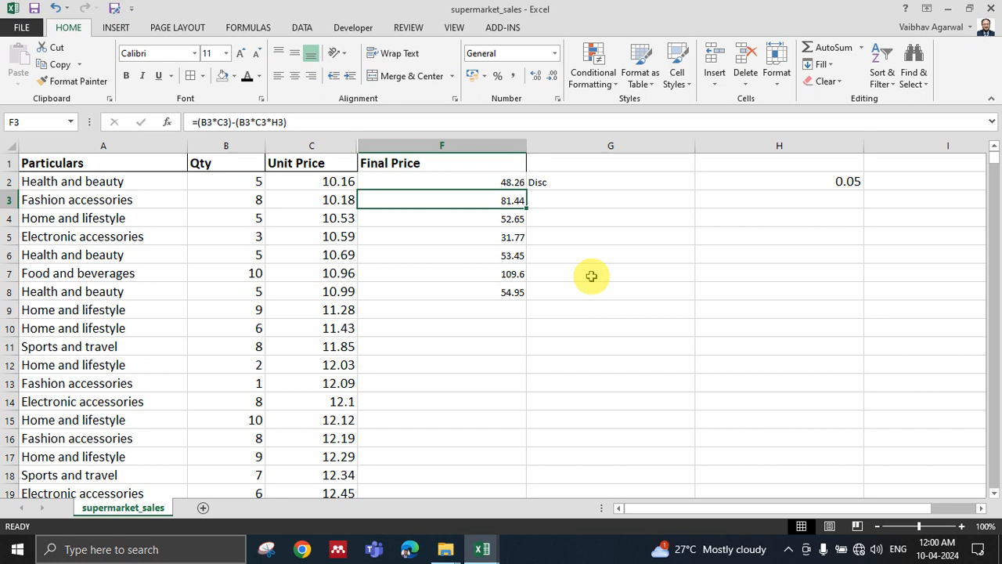
Compare the references in the F3 formula with the quantity, unit price and neighbouring cells of row 3.
{"action": "key", "text": "Right"}
{"action": "key", "text": "Up"}
{"action": "key", "text": "Left"}
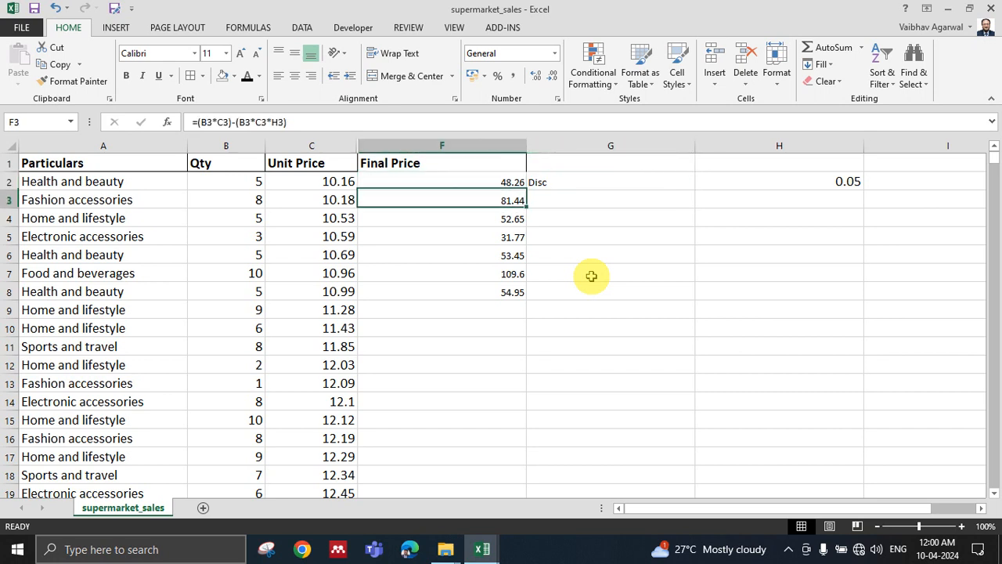
{"action": "key", "text": "Down"}
{"action": "key", "text": "Right"}
{"action": "key", "text": "Left"}
{"action": "key", "text": "Left"}
{"action": "key", "text": "Left"}
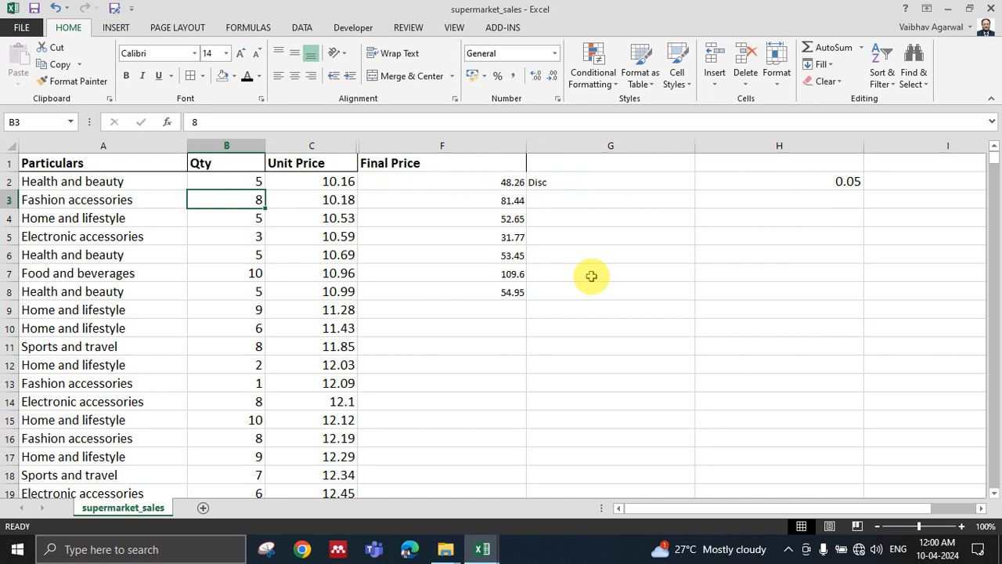
{"action": "key", "text": "Right"}
{"action": "key", "text": "Right"}
{"action": "key", "text": "Right"}
{"action": "key", "text": "Right"}
{"action": "key", "text": "Left"}
{"action": "key", "text": "Left"}
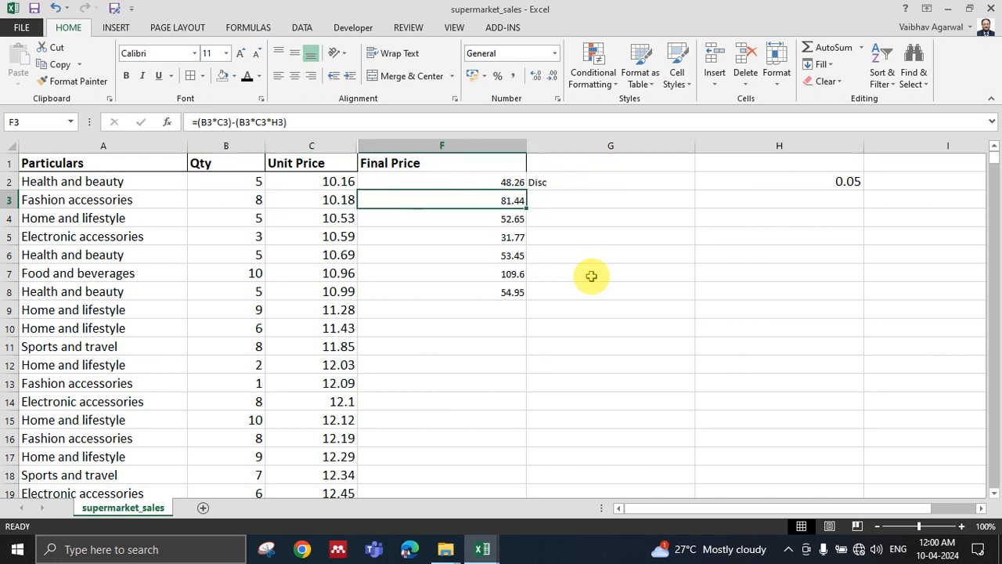
{"action": "key", "text": "Up"}
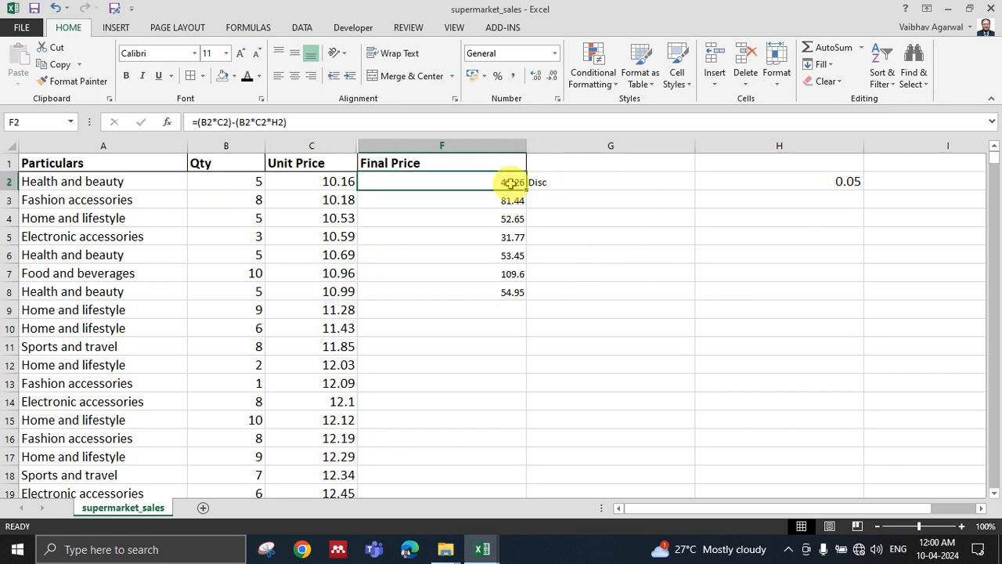
Make the discount reference in the F2 formula absolute, so it reads =(B2*C2)-(B2*C2*$H$2).
{"action": "left_click", "coordinate": [843, 183]}
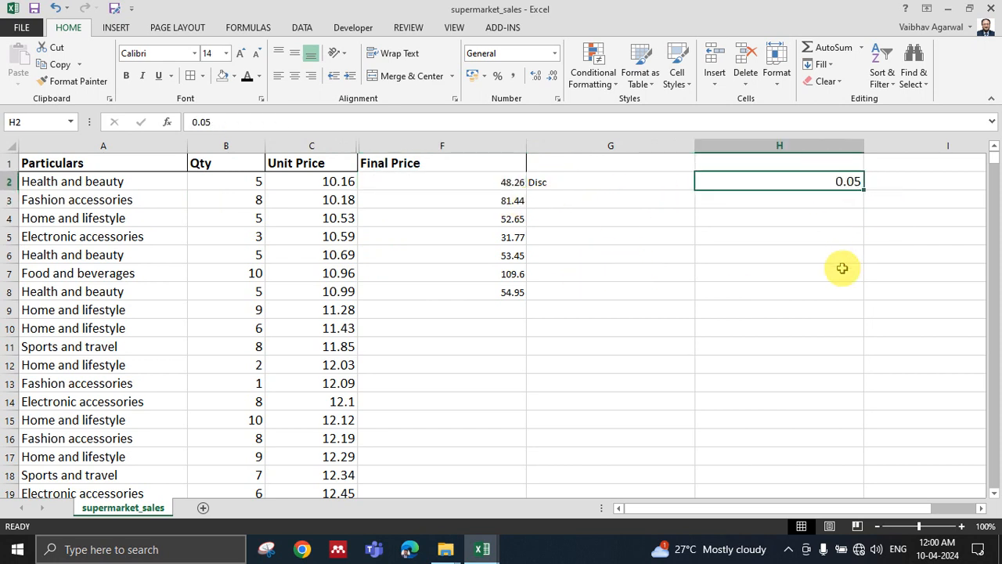
{"action": "left_click", "coordinate": [473, 182]}
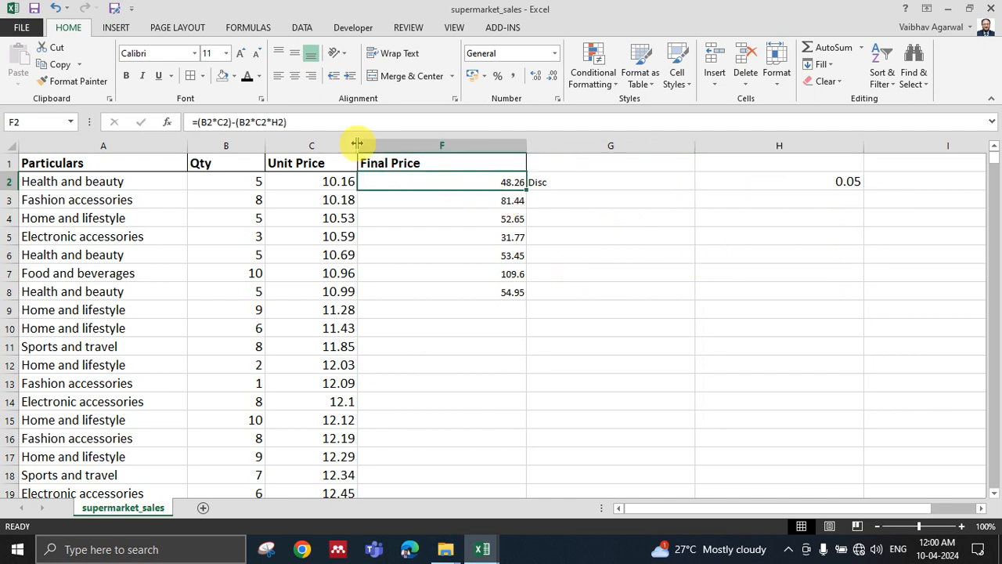
{"action": "left_click", "coordinate": [291, 123]}
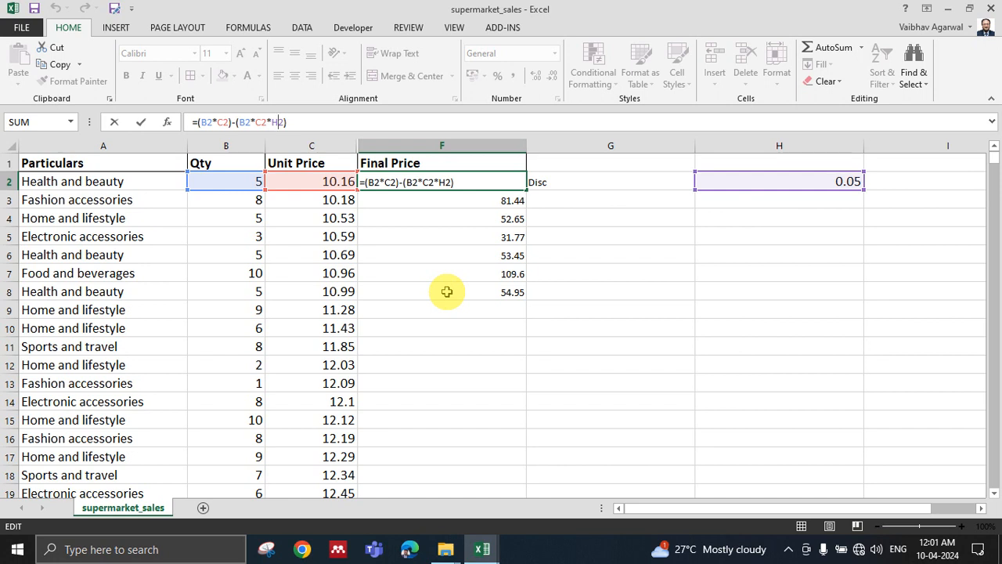
{"action": "key", "text": "F4"}
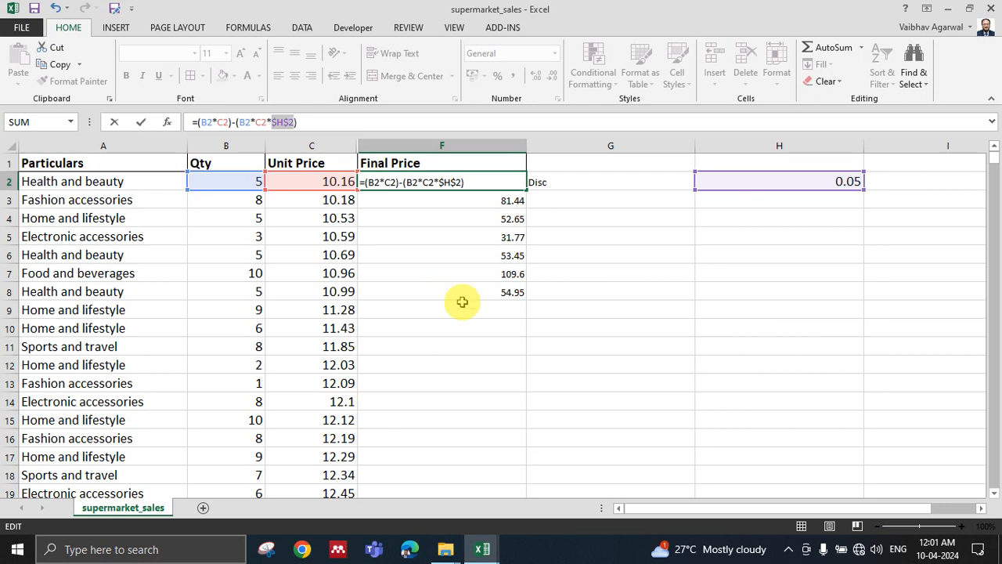
{"action": "key", "text": "Return"}
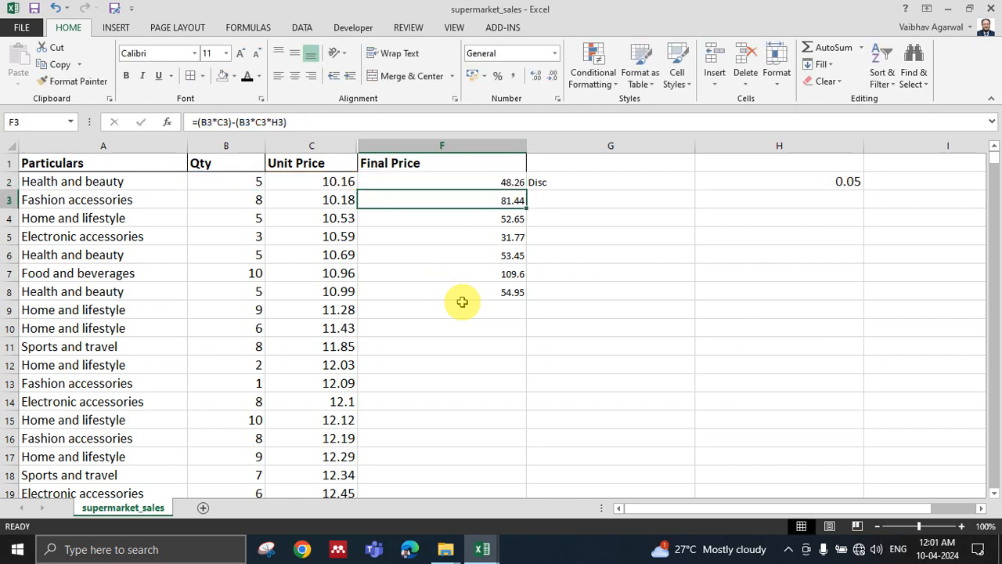
Copy the F2 formula with the absolute discount reference down the Final Price column through F9.
{"action": "left_click", "coordinate": [499, 181]}
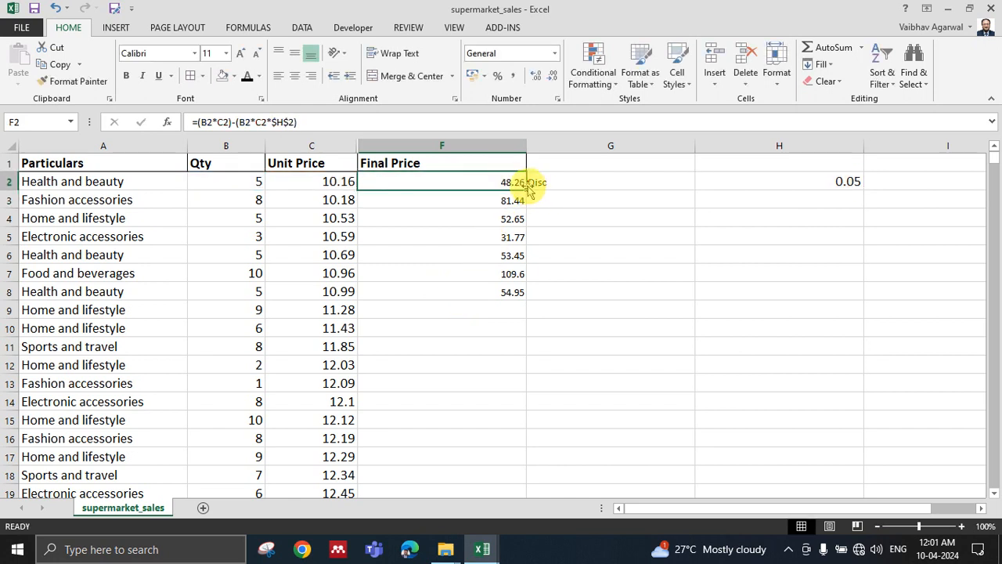
{"action": "left_click_drag", "start_coordinate": [526, 190], "coordinate": [509, 306]}
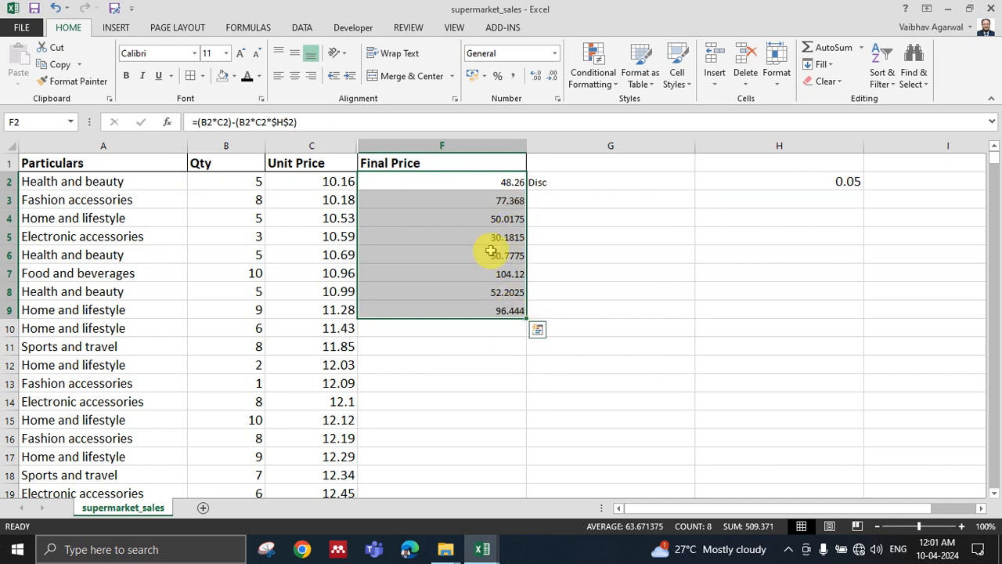
{"action": "left_click", "coordinate": [506, 205]}
Examine the quantity, unit price and discount references in the copied Final Price formulas from F2 downward, comparing them with discount cell H2.
{"action": "left_click", "coordinate": [511, 183]}
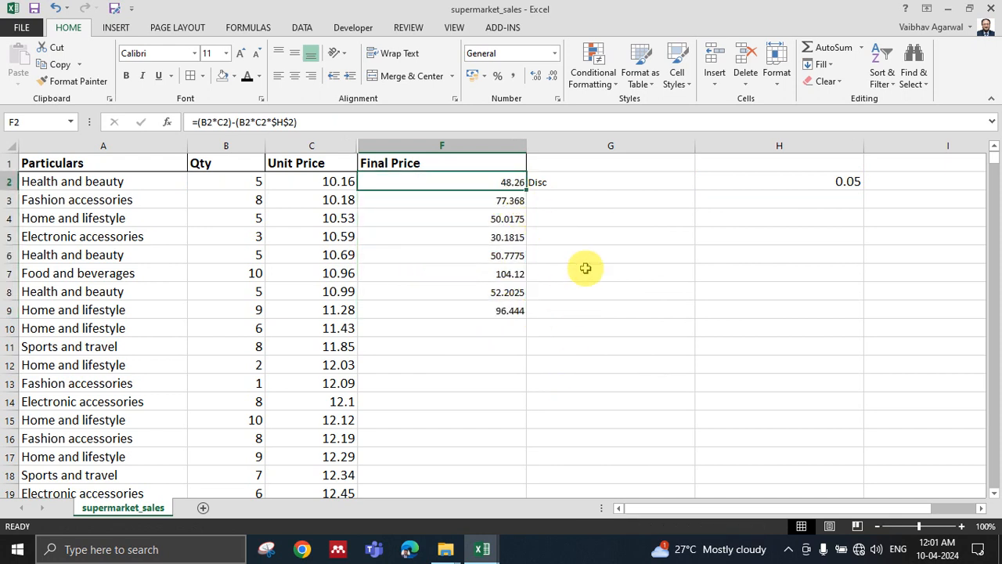
{"action": "key", "text": "Down"}
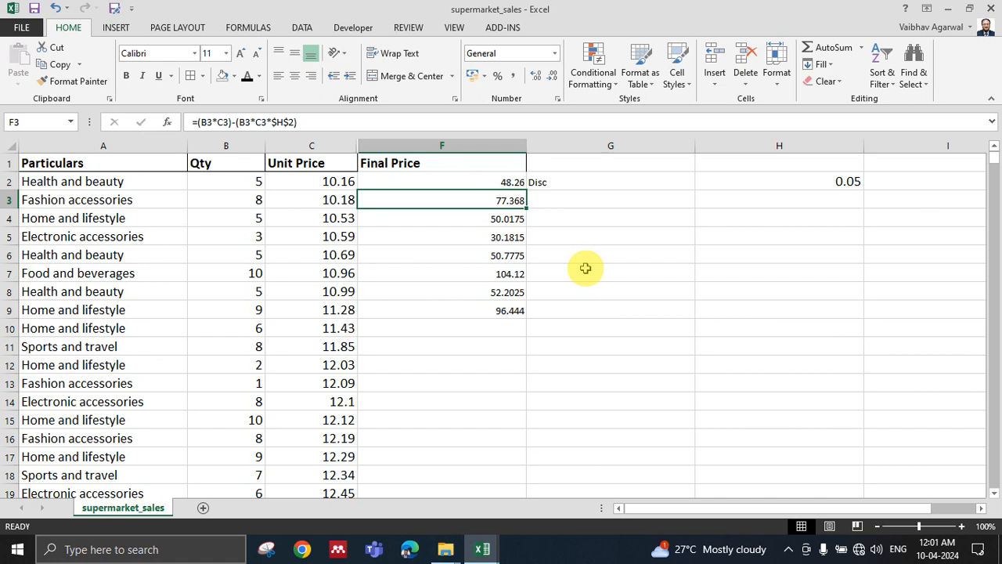
{"action": "key", "text": "Up"}
{"action": "key", "text": "Down"}
{"action": "key", "text": "Up"}
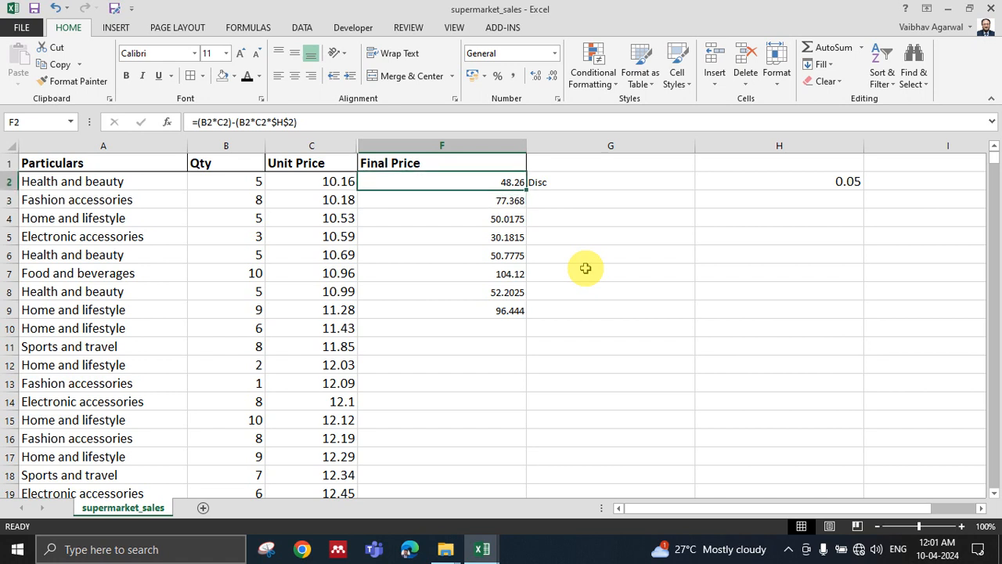
{"action": "key", "text": "Down"}
{"action": "key", "text": "Up"}
{"action": "key", "text": "Down"}
{"action": "key", "text": "Down"}
{"action": "key", "text": "Down"}
{"action": "key", "text": "Down"}
{"action": "key", "text": "Down"}
{"action": "key", "text": "Down"}
{"action": "key", "text": "Down"}
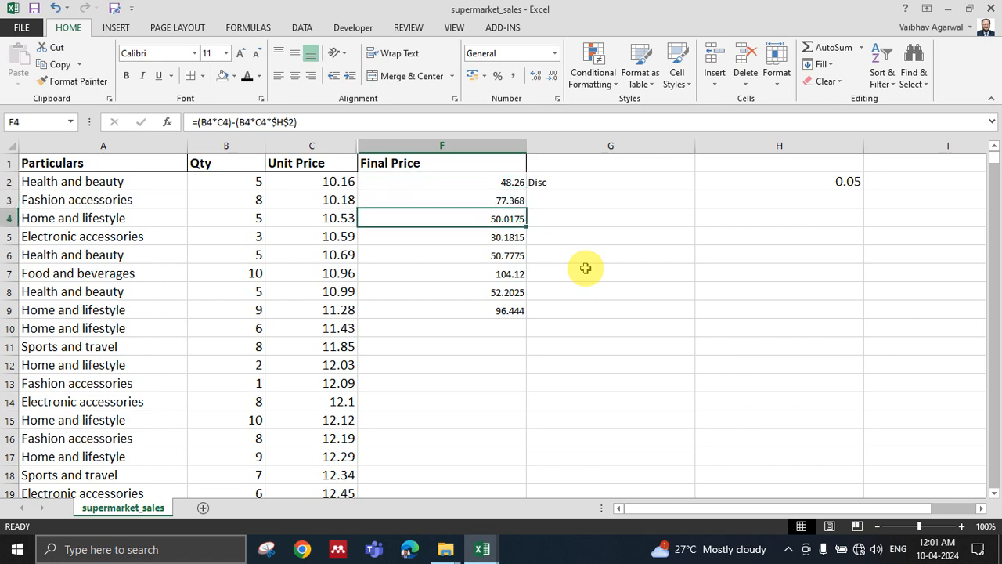
{"action": "key", "text": "Up"}
{"action": "key", "text": "Up"}
{"action": "key", "text": "Up"}
{"action": "key", "text": "Up"}
{"action": "key", "text": "Up"}
{"action": "key", "text": "Up"}
{"action": "key", "text": "Up"}
{"action": "key", "text": "Up"}
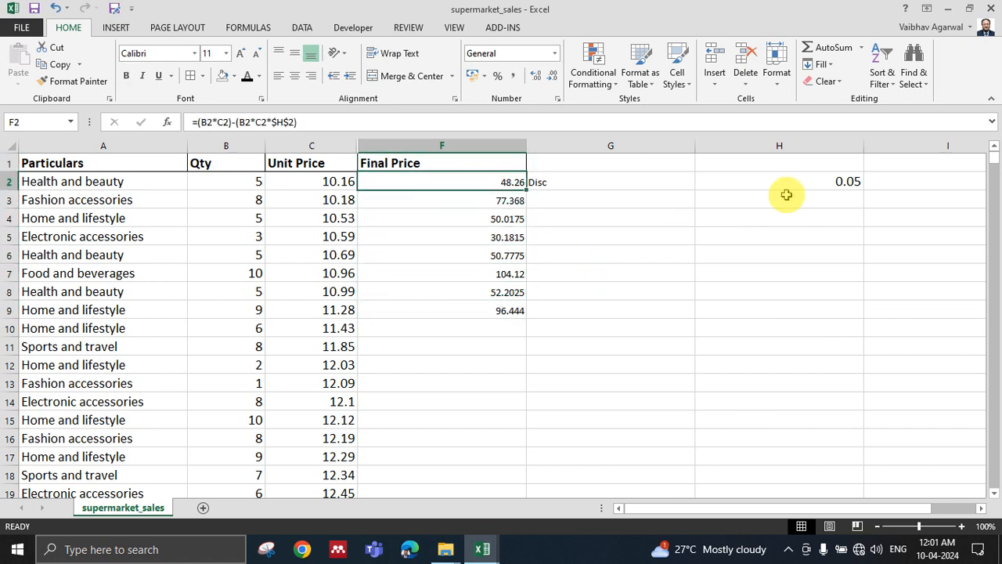
{"action": "left_click", "coordinate": [816, 180]}
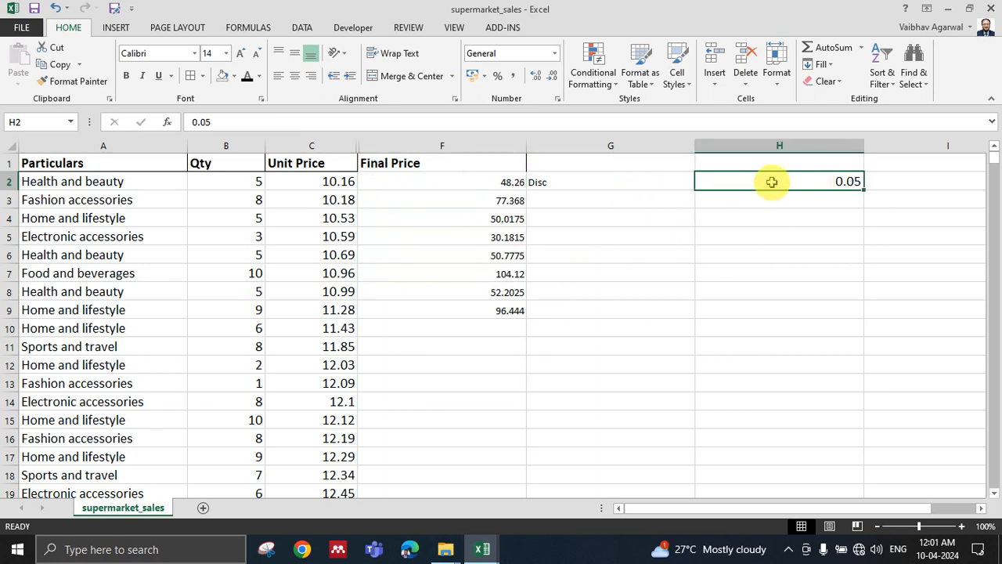
{"action": "left_click", "coordinate": [476, 181]}
{"action": "key", "text": "Down"}
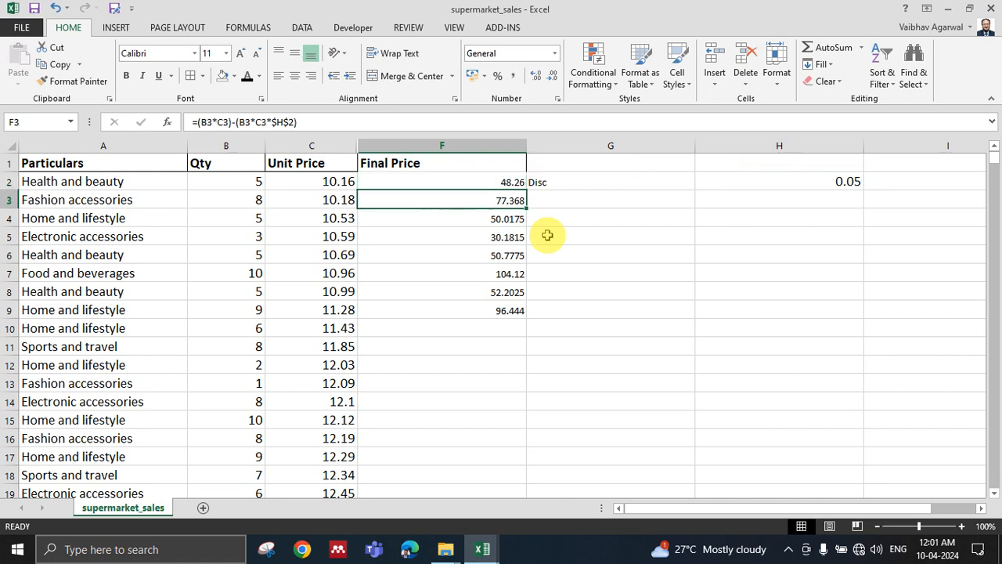
{"action": "key", "text": "Down"}
{"action": "key", "text": "Down"}
{"action": "key", "text": "Down"}
{"action": "key", "text": "Down"}
{"action": "key", "text": "Down"}
{"action": "key", "text": "Down"}
{"action": "key", "text": "Down"}
{"action": "key", "text": "Down"}
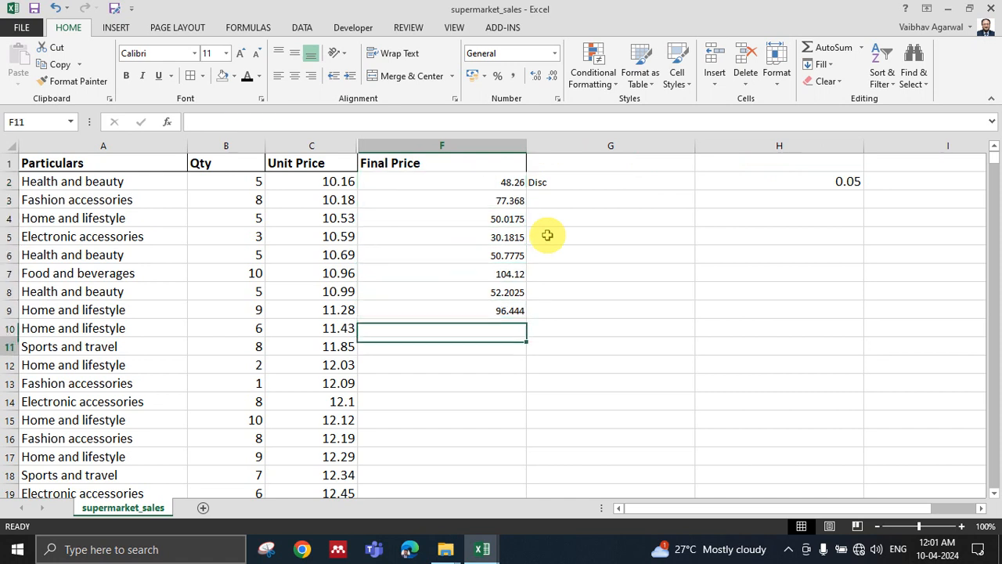
{"action": "key", "text": "Up"}
{"action": "key", "text": "Up"}
{"action": "key", "text": "Up"}
{"action": "key", "text": "Up"}
{"action": "key", "text": "Up"}
{"action": "key", "text": "Up"}
{"action": "key", "text": "Up"}
{"action": "key", "text": "Up"}
{"action": "key", "text": "Up"}
{"action": "key", "text": "Up"}
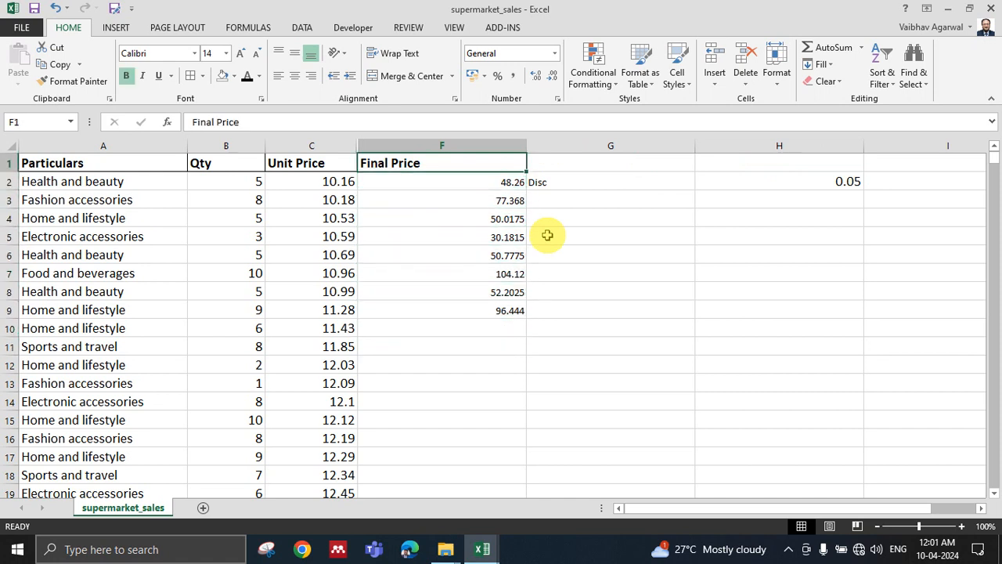
Fill the Final Price formula from F2 down to the last row of the sales data.
{"action": "left_click", "coordinate": [468, 185]}
{"action": "double_click", "coordinate": [526, 190]}
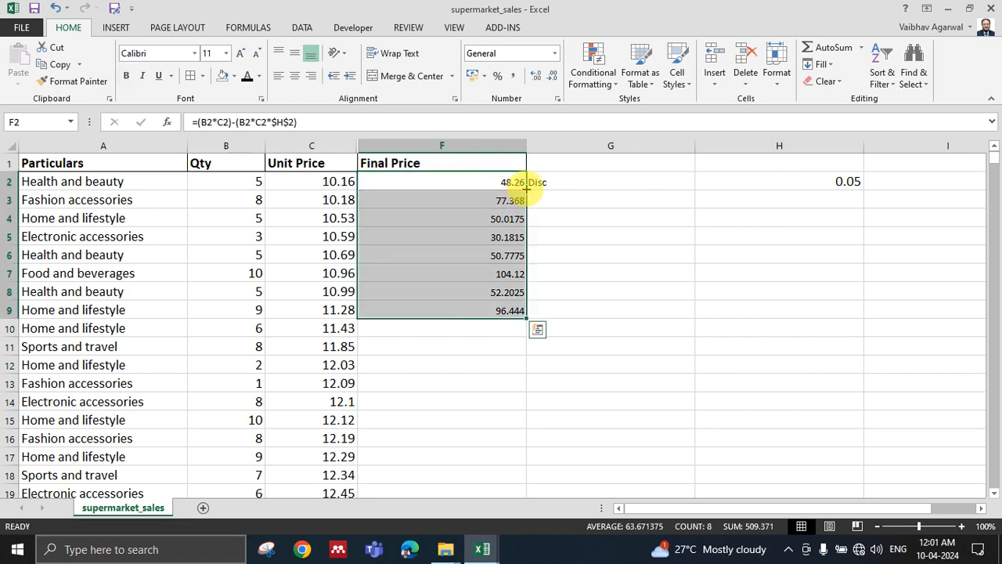
{"action": "double_click", "coordinate": [527, 317]}
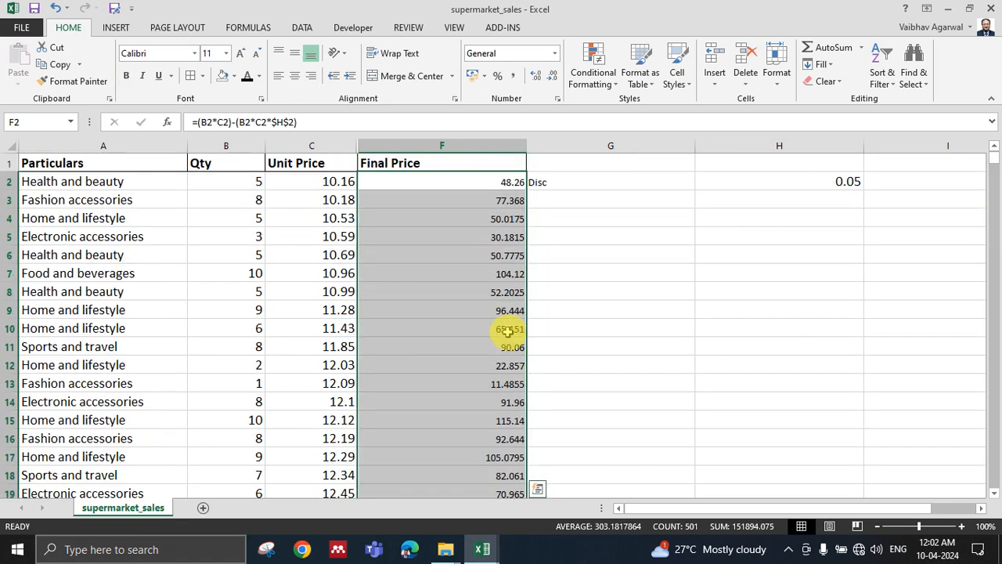
{"action": "left_click", "coordinate": [502, 274]}
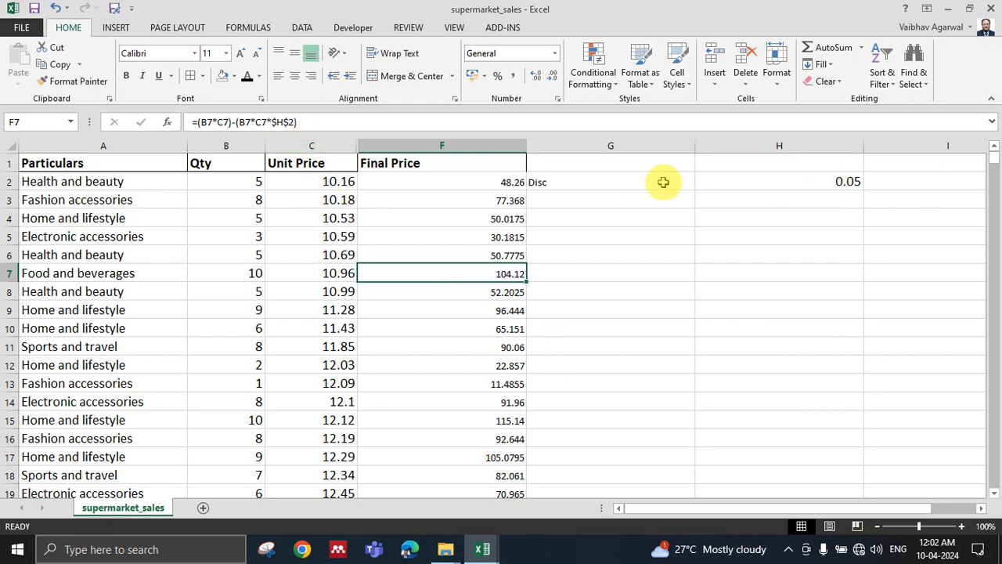
Cycle the discount cell reference in the F3 formula through its absolute, mixed and relative forms, including H$2.
{"action": "left_click", "coordinate": [514, 186]}
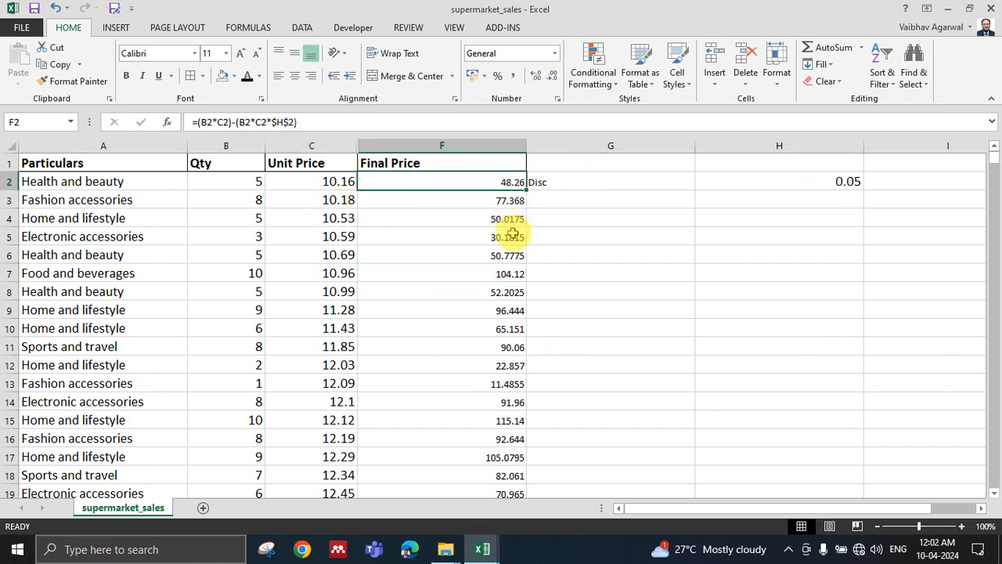
{"action": "key", "text": "Down"}
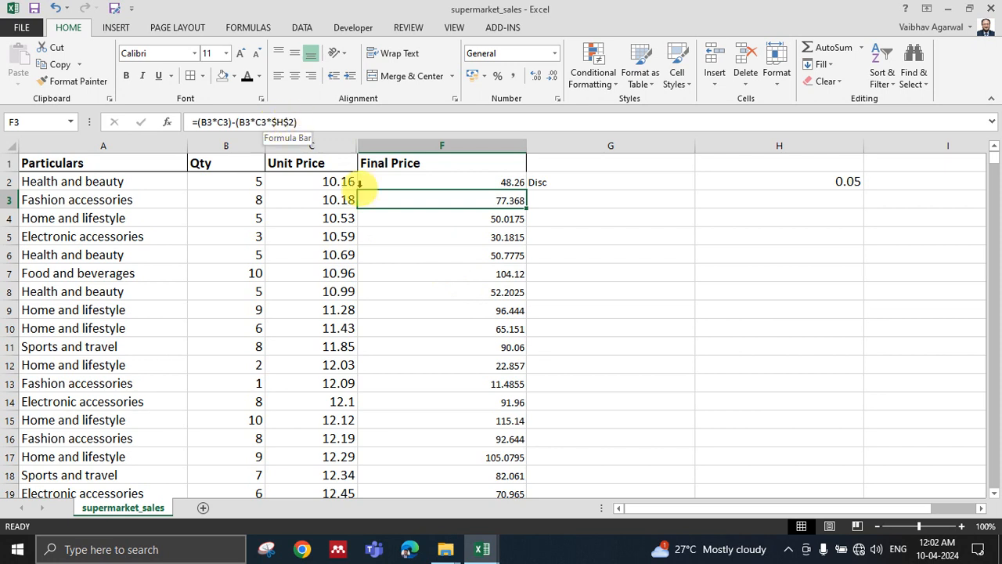
{"action": "left_click", "coordinate": [281, 122]}
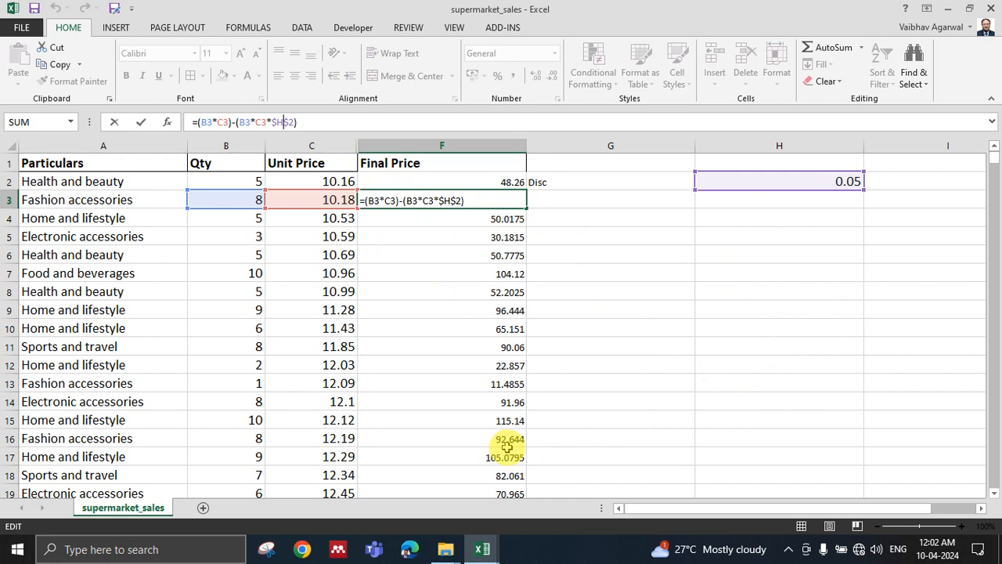
{"action": "key", "text": "F4"}
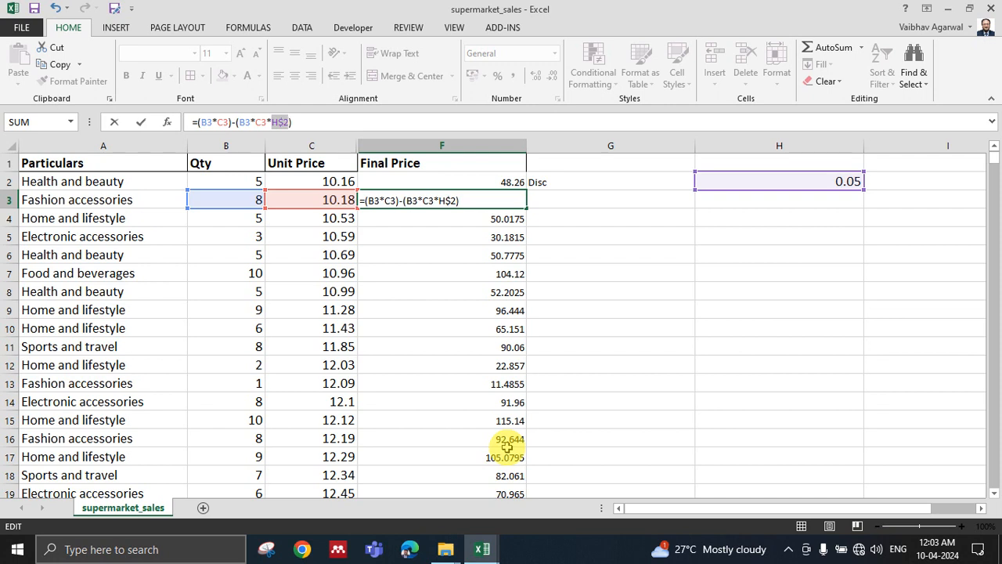
{"action": "key", "text": "F4"}
{"action": "key", "text": "F4"}
{"action": "key", "text": "Return"}
{"action": "left_click", "coordinate": [706, 309]}
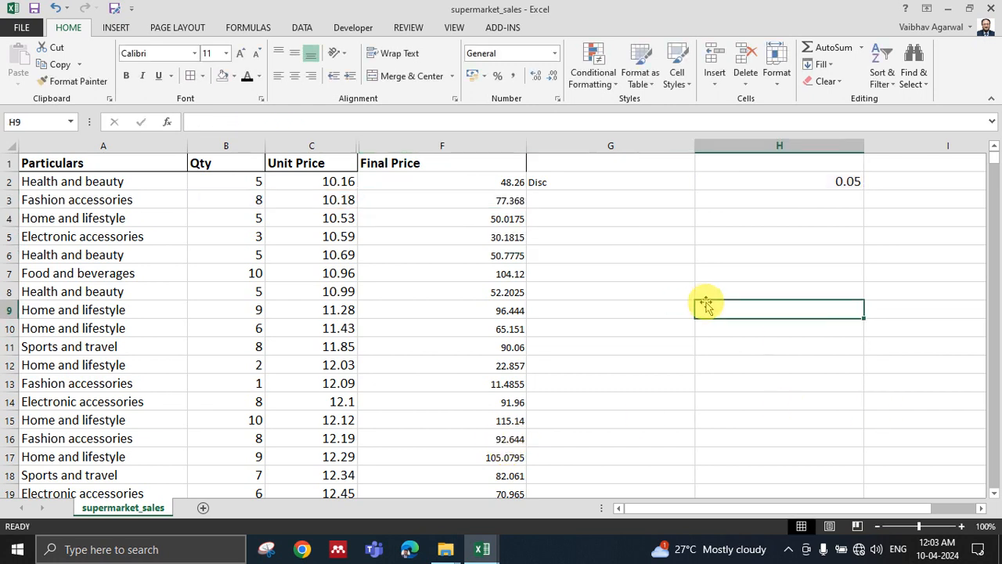
Enter the sample reference $H2 as text in cell H3, below the discount value.
{"action": "left_click", "coordinate": [785, 184]}
{"action": "key", "text": "Return"}
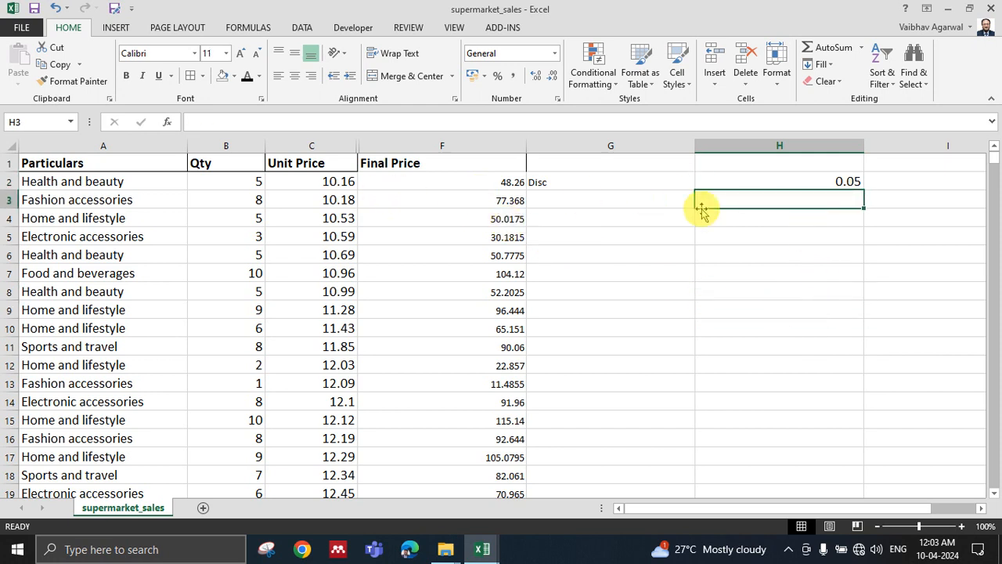
{"action": "type", "text": "$"}
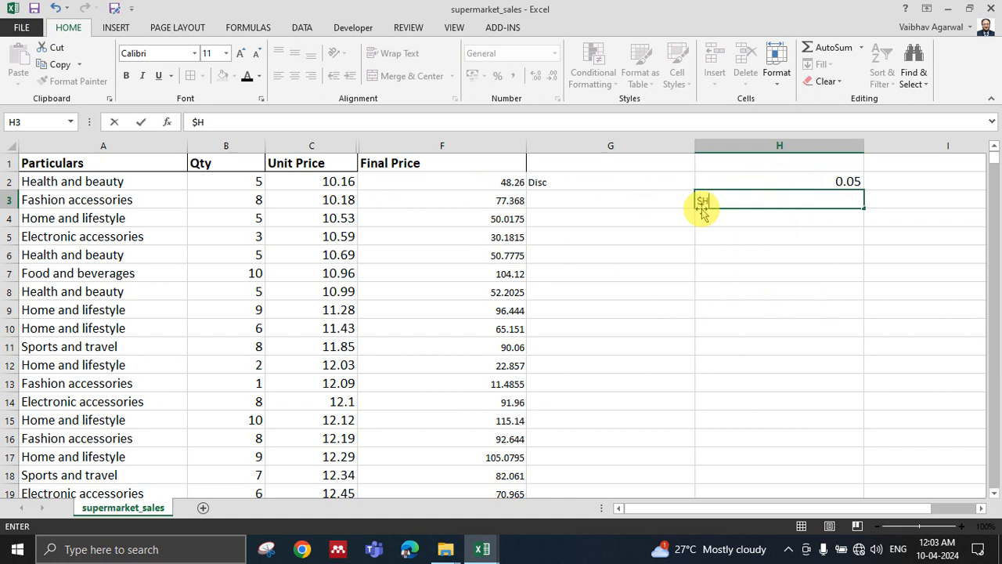
{"action": "type", "text": "H2"}
{"action": "left_click", "coordinate": [787, 287]}
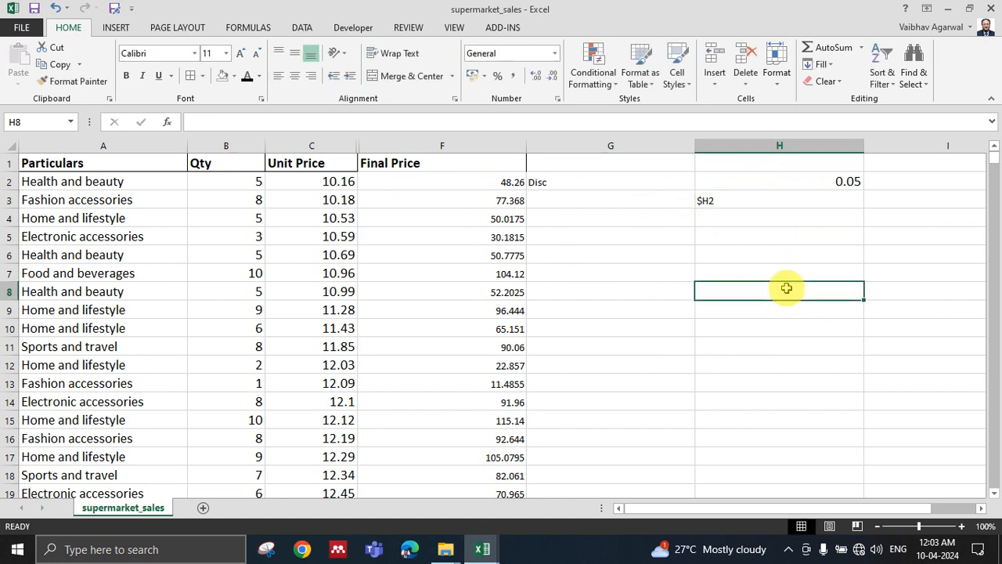
Replace the text in H3 with the column-locked formula =$C3 and copy it down through H8.
{"action": "left_click", "coordinate": [707, 199]}
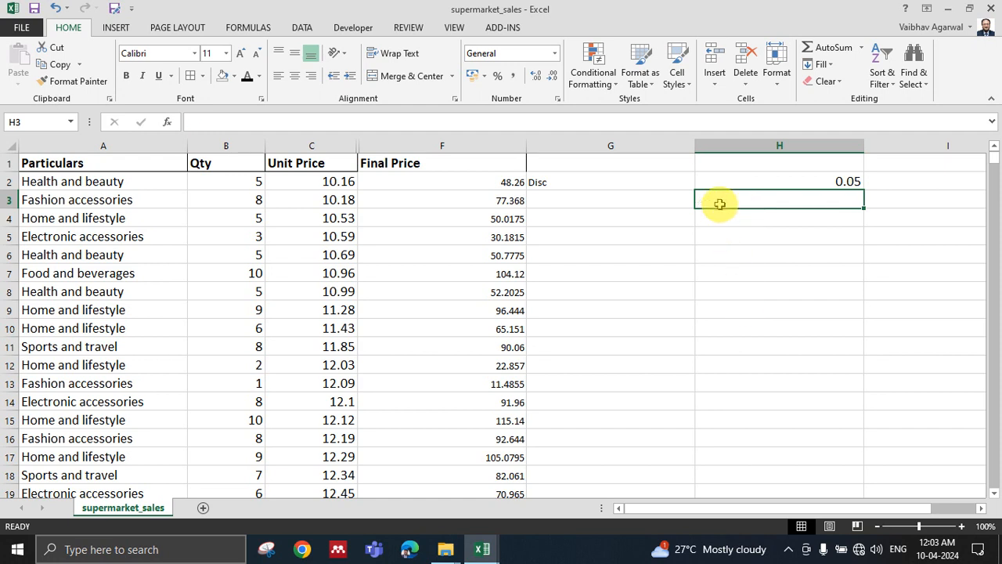
{"action": "type", "text": "="}
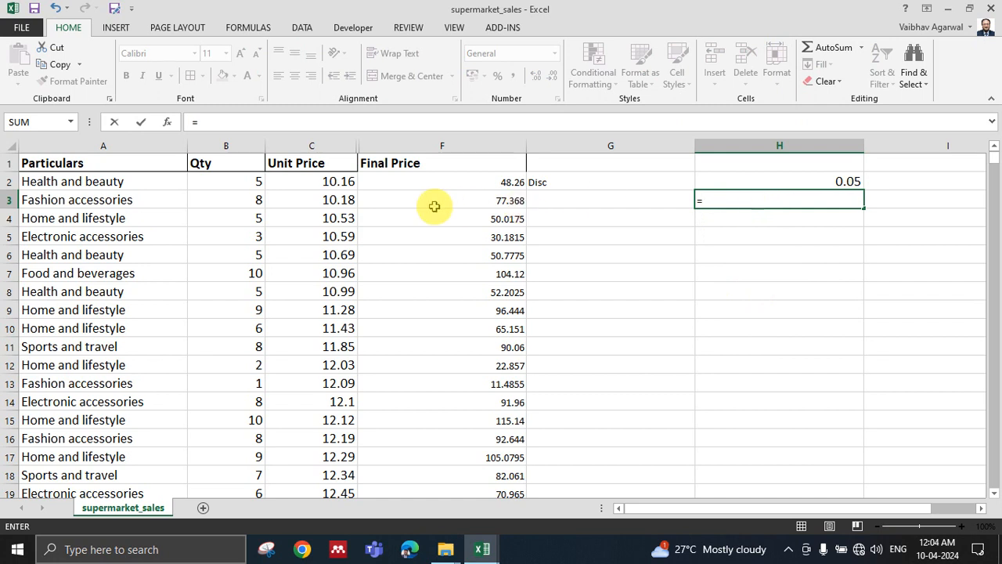
{"action": "left_click", "coordinate": [338, 200]}
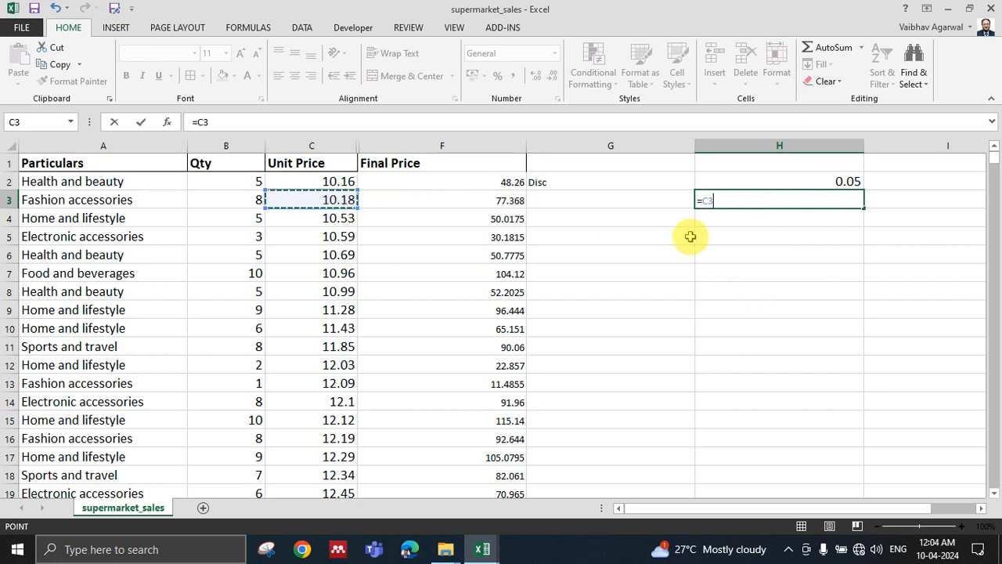
{"action": "left_click", "coordinate": [707, 198]}
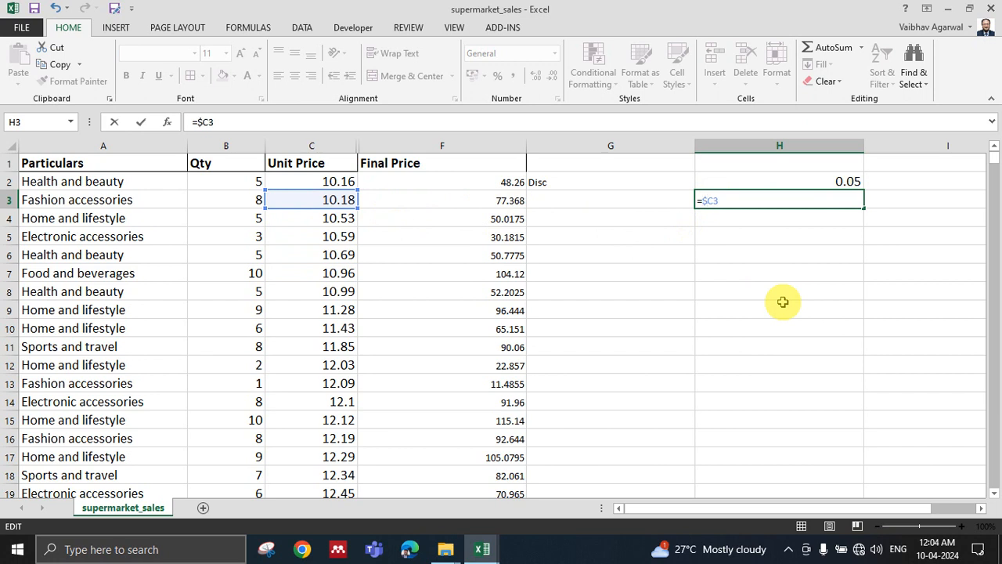
{"action": "type", "text": "$"}
{"action": "key", "text": "Return"}
{"action": "left_click", "coordinate": [801, 198]}
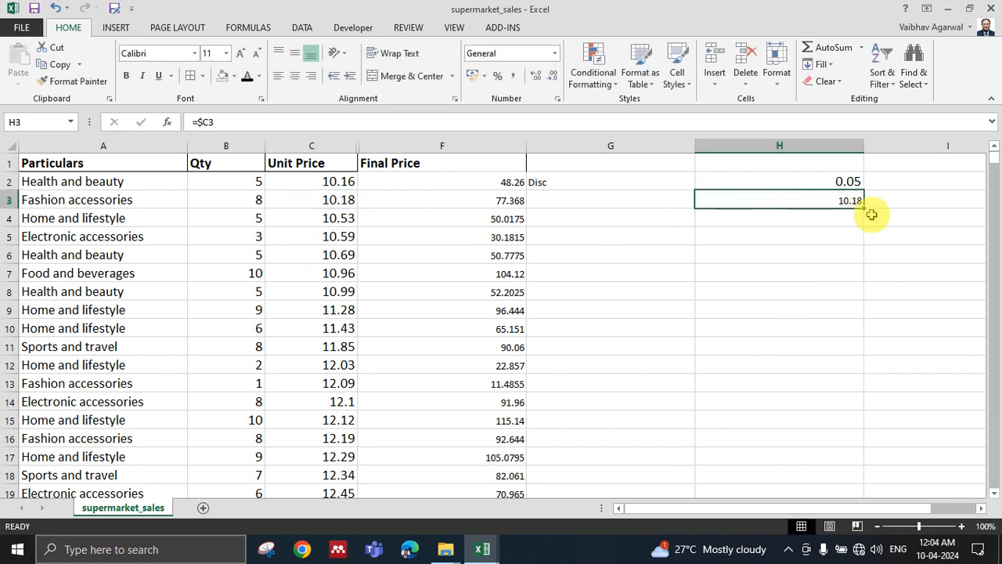
{"action": "left_click_drag", "start_coordinate": [864, 207], "coordinate": [863, 293]}
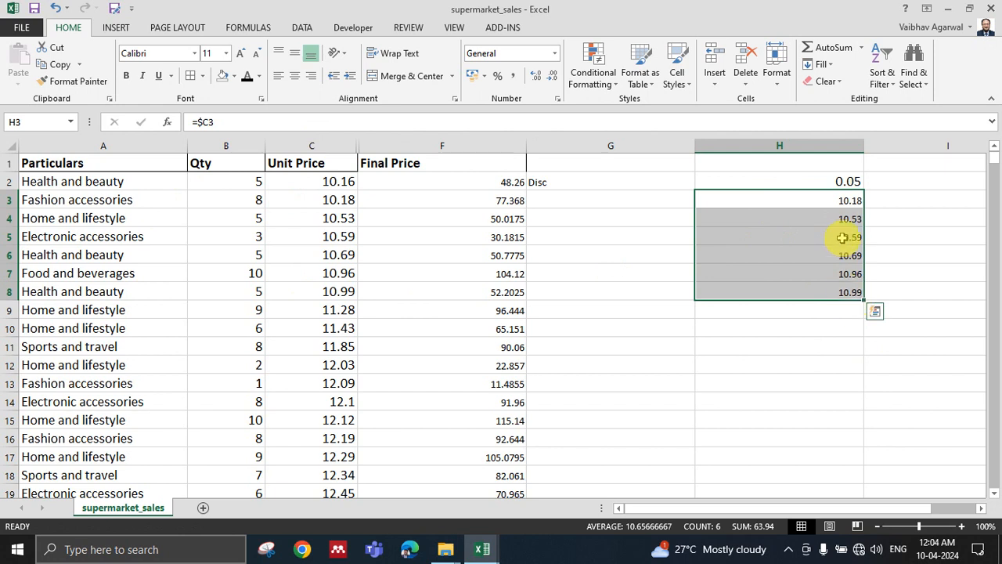
Examine how the row and column parts of the reference behave in the copied formulas below H3.
{"action": "left_click", "coordinate": [832, 197]}
{"action": "key", "text": "Down"}
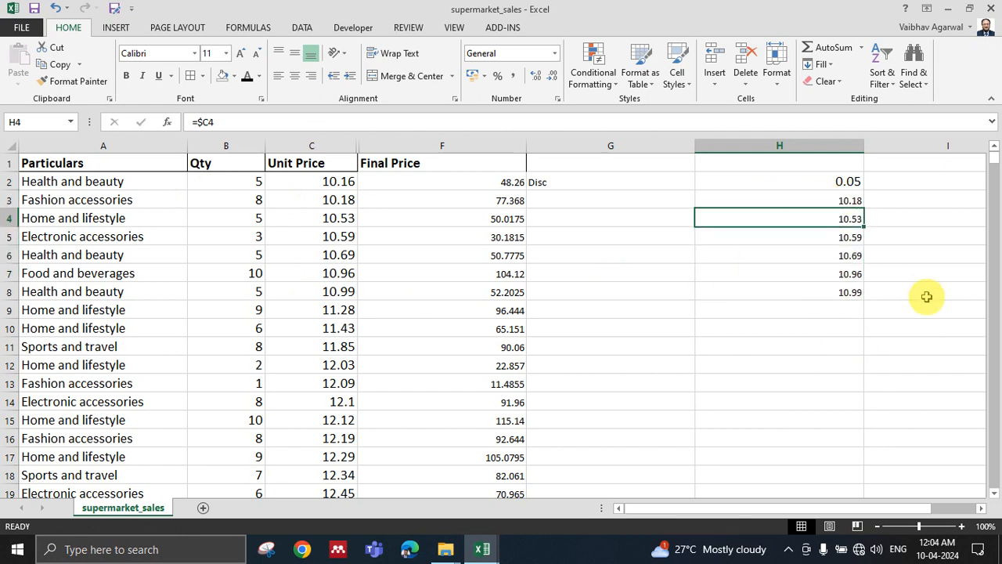
{"action": "key", "text": "Down"}
{"action": "key", "text": "Down"}
{"action": "key", "text": "Down"}
{"action": "key", "text": "Down"}
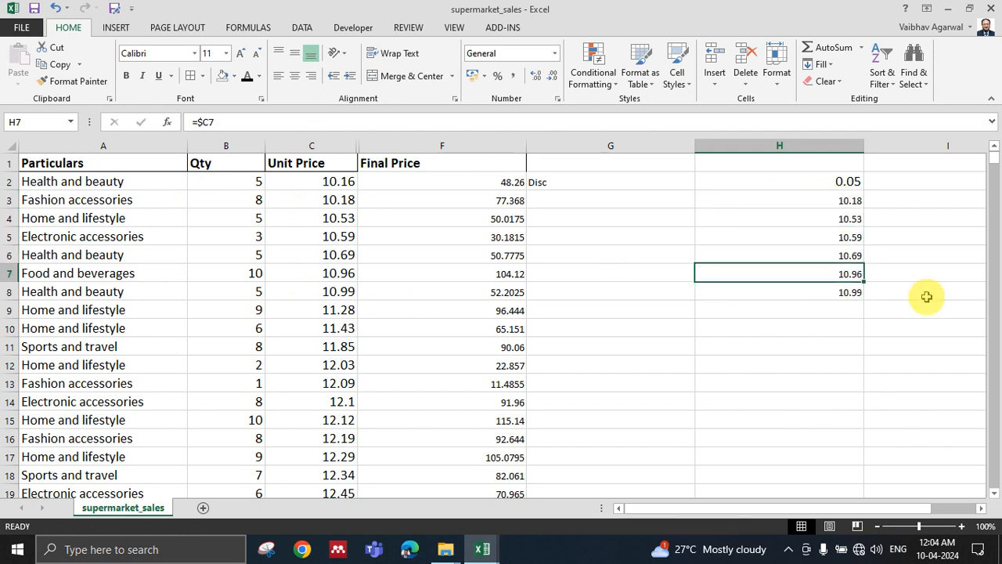
{"action": "key", "text": "Up"}
{"action": "key", "text": "Up"}
{"action": "key", "text": "Up"}
{"action": "key", "text": "Up"}
{"action": "key", "text": "Up"}
{"action": "key", "text": "Up"}
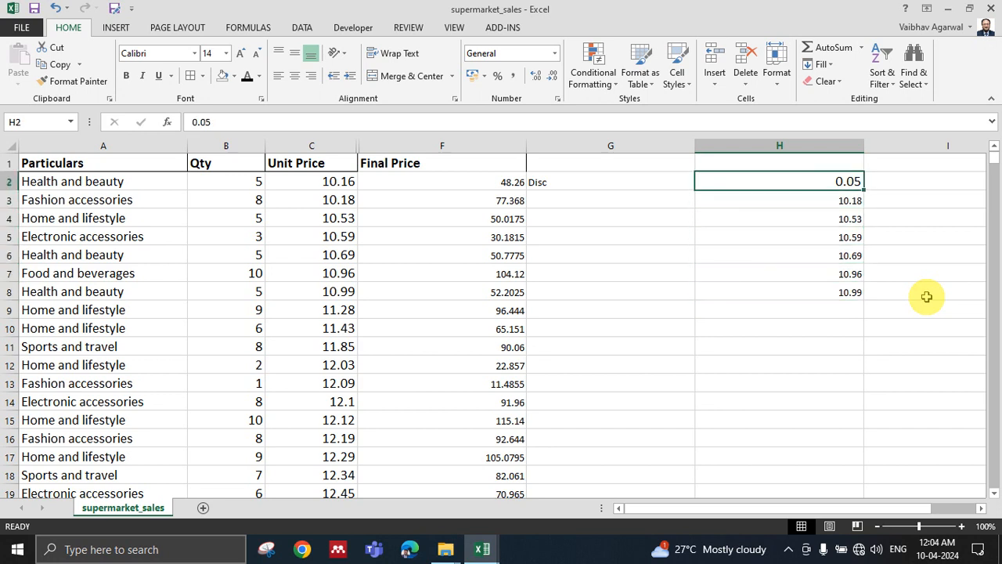
Copy the column-locked formula from H3 into I3 and fill it down through I8.
{"action": "key", "text": "Down"}
{"action": "key", "text": "ctrl+c"}
{"action": "left_click", "coordinate": [928, 208]}
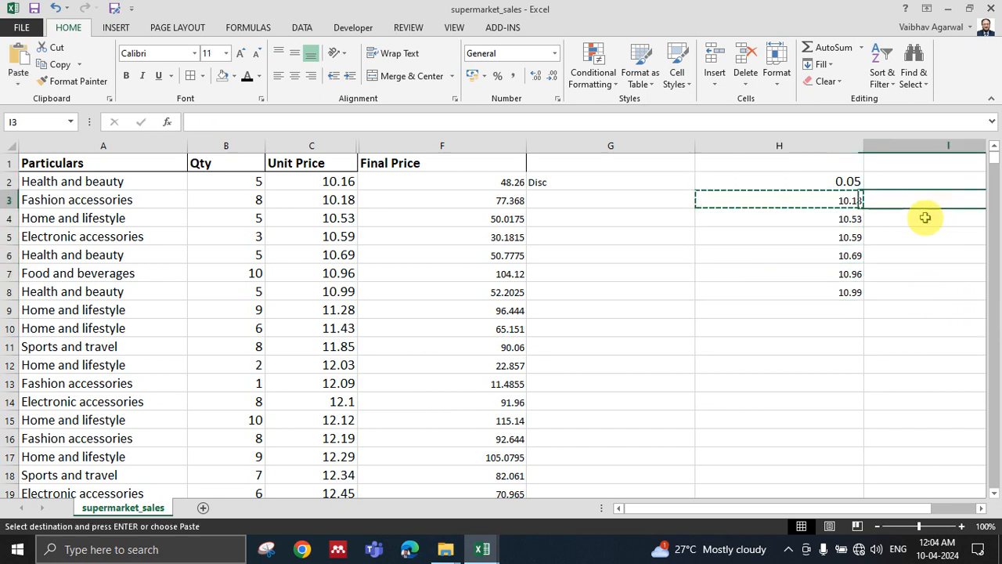
{"action": "key", "text": "ctrl+c"}
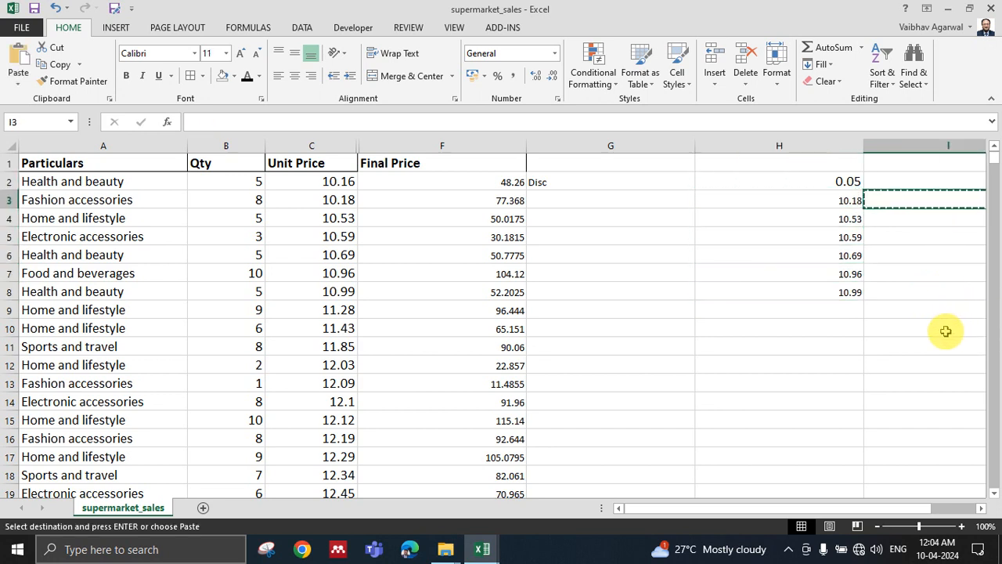
{"action": "left_click", "coordinate": [981, 508]}
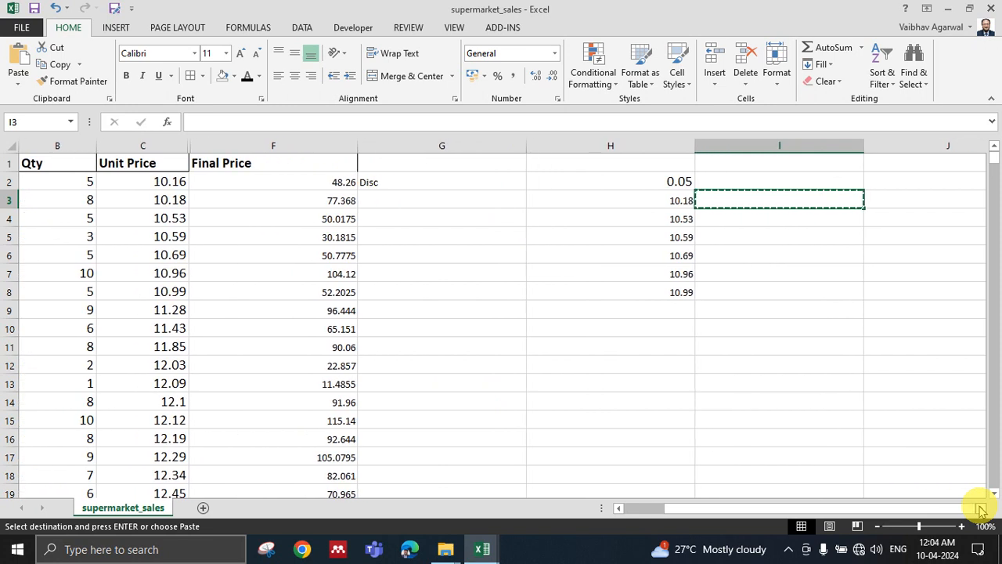
{"action": "left_click", "coordinate": [641, 201]}
{"action": "key", "text": "ctrl+c"}
{"action": "left_click", "coordinate": [771, 200]}
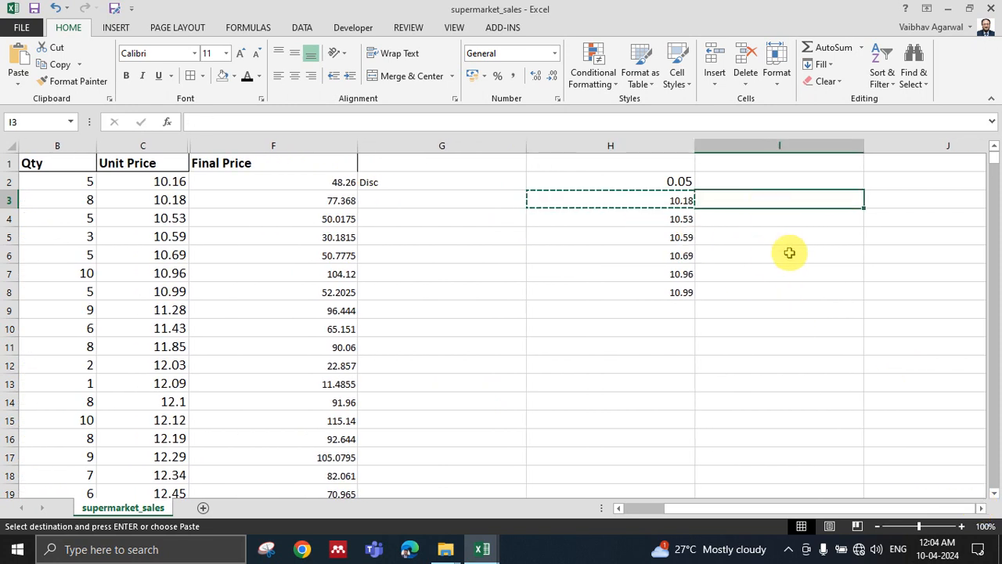
{"action": "key", "text": "ctrl+v"}
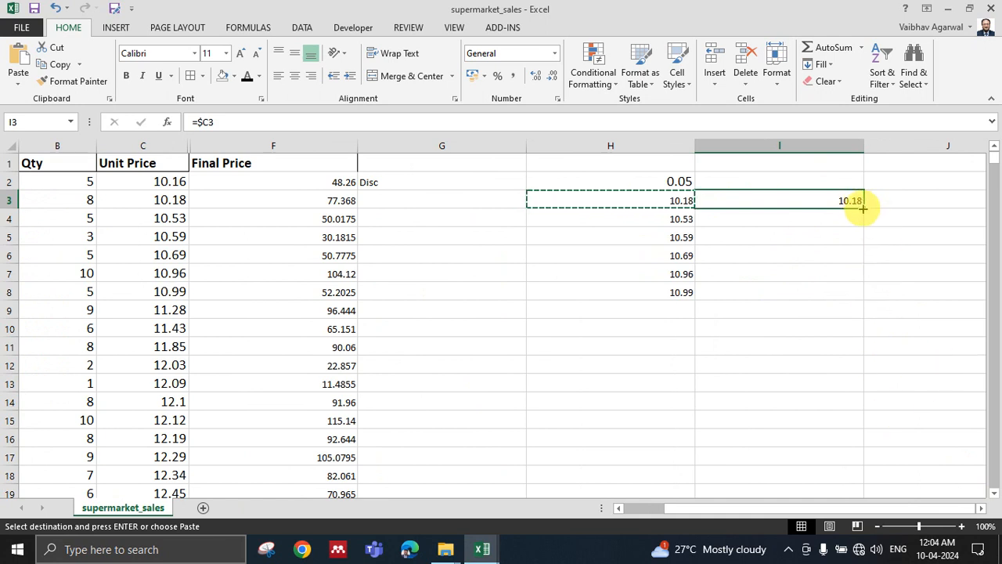
{"action": "left_click_drag", "start_coordinate": [863, 208], "coordinate": [838, 309]}
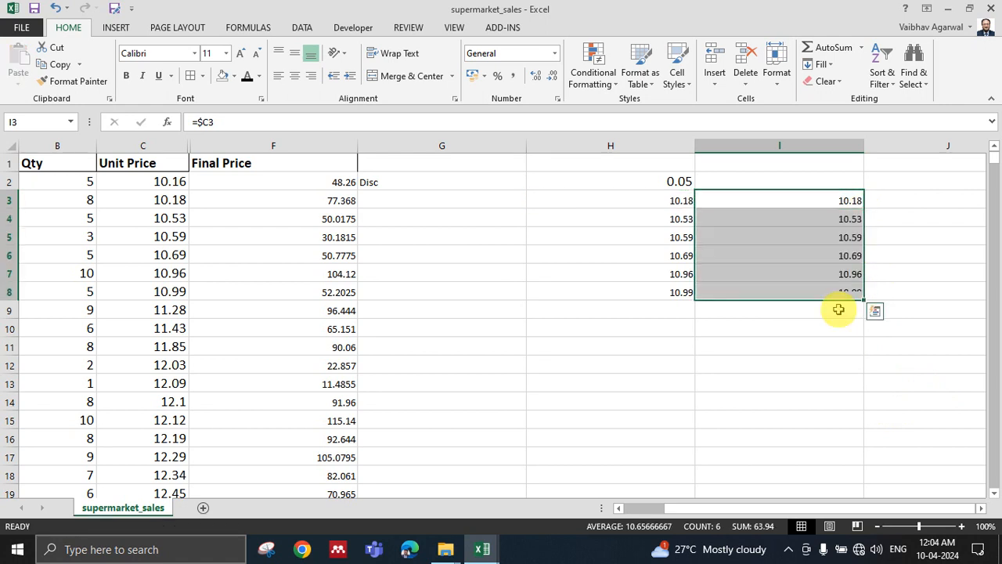
Review the copied formulas in I3 to I8 and clear the sample formulas from H3:I9.
{"action": "left_click", "coordinate": [850, 201]}
{"action": "left_click", "coordinate": [845, 219]}
{"action": "left_click", "coordinate": [848, 237]}
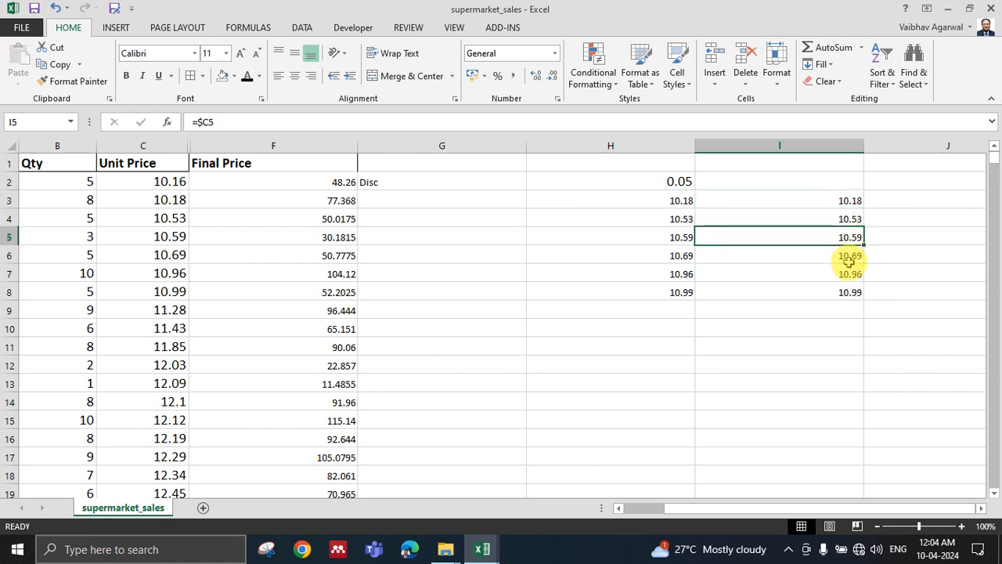
{"action": "left_click", "coordinate": [849, 260]}
{"action": "left_click", "coordinate": [852, 296]}
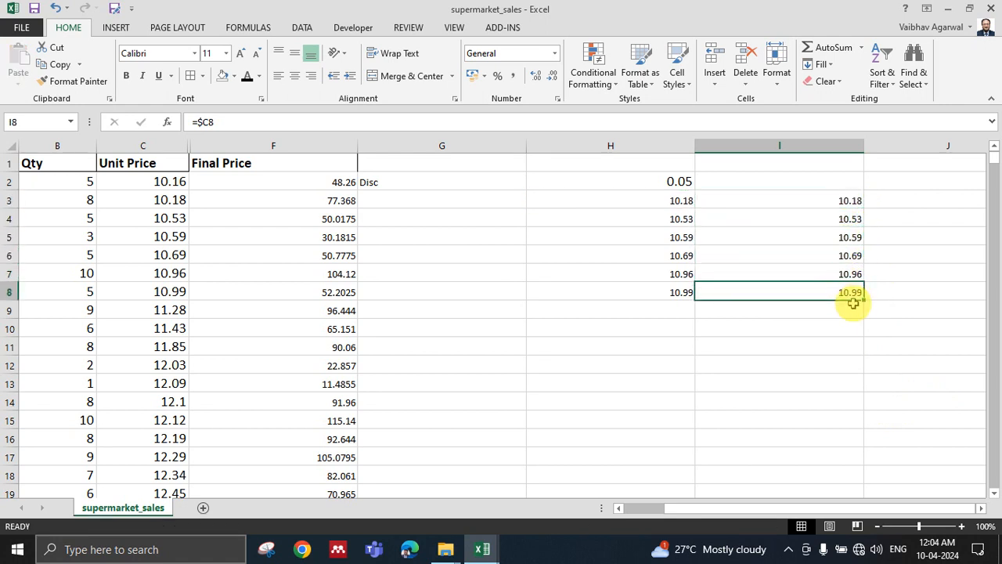
{"action": "left_click_drag", "start_coordinate": [684, 202], "coordinate": [825, 304]}
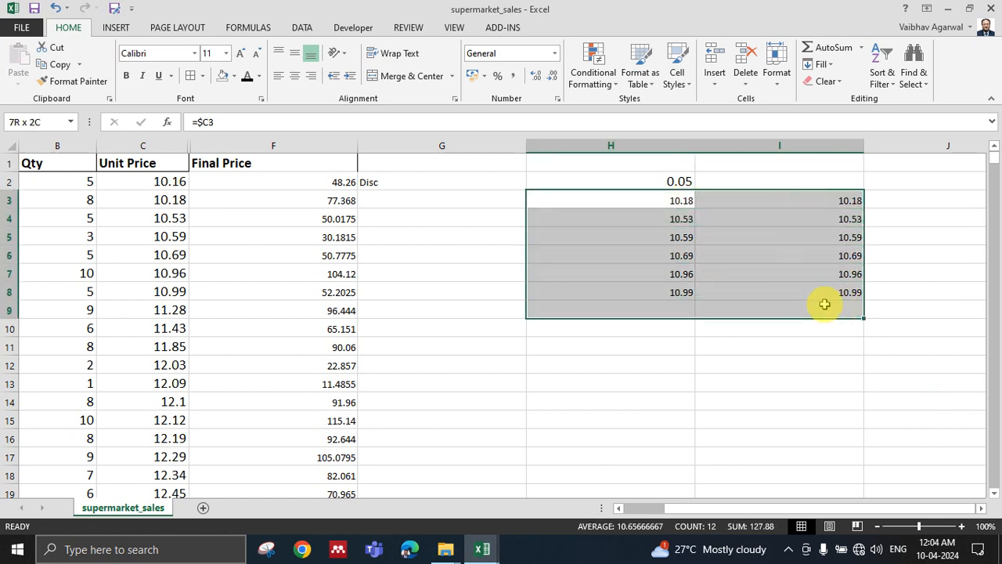
{"action": "key", "text": "Delete"}
Enter the row-locked formula =A$3 in H3 and fill it down through H11.
{"action": "left_click", "coordinate": [642, 209]}
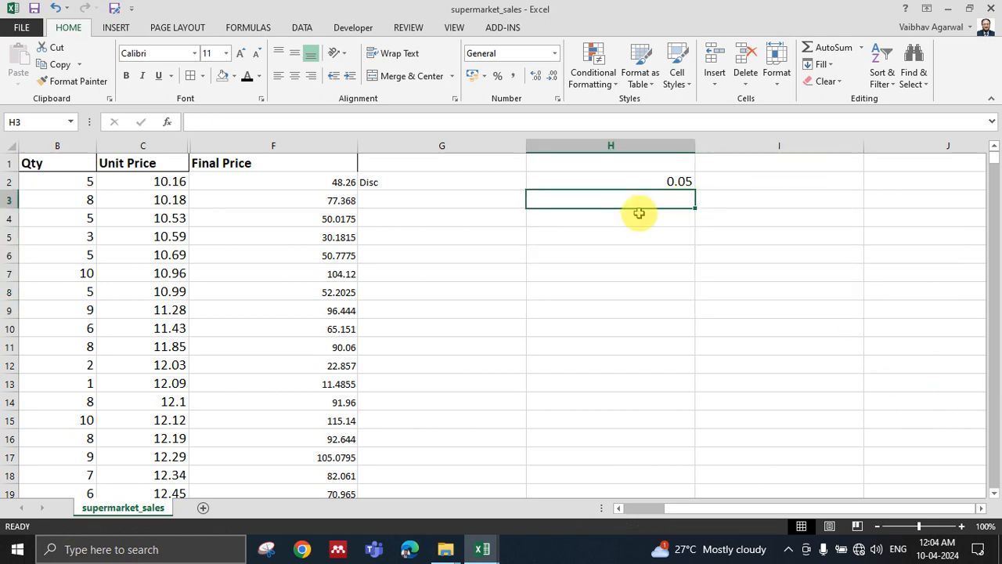
{"action": "type", "text": "="}
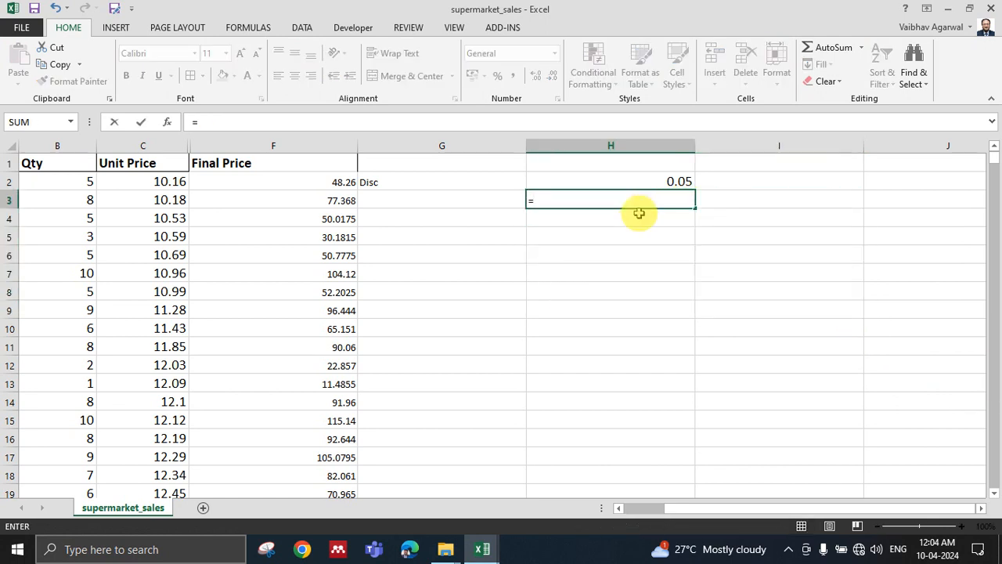
{"action": "left_click", "coordinate": [69, 200]}
{"action": "key", "text": "Left"}
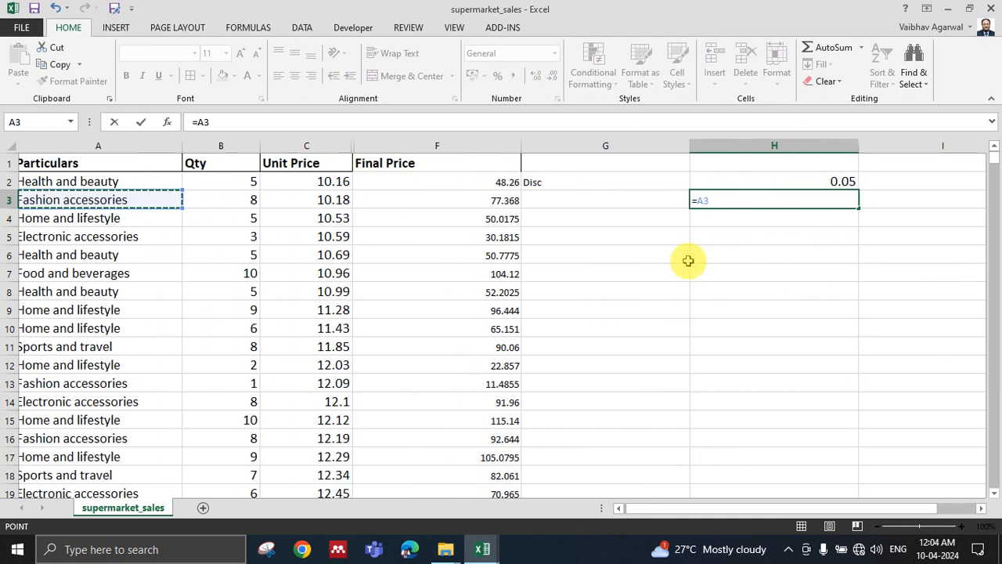
{"action": "left_click", "coordinate": [709, 202]}
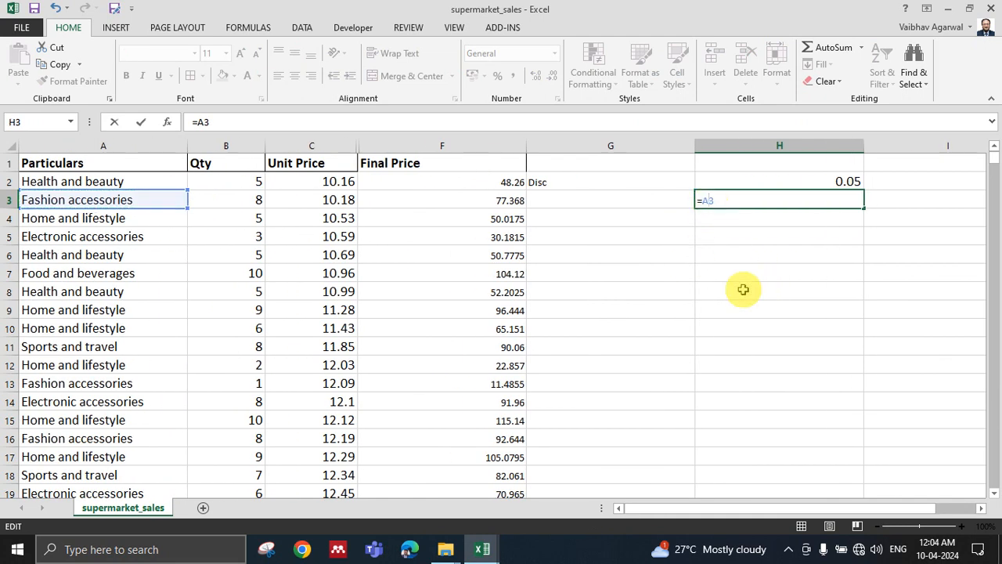
{"action": "type", "text": "$"}
{"action": "key", "text": "Return"}
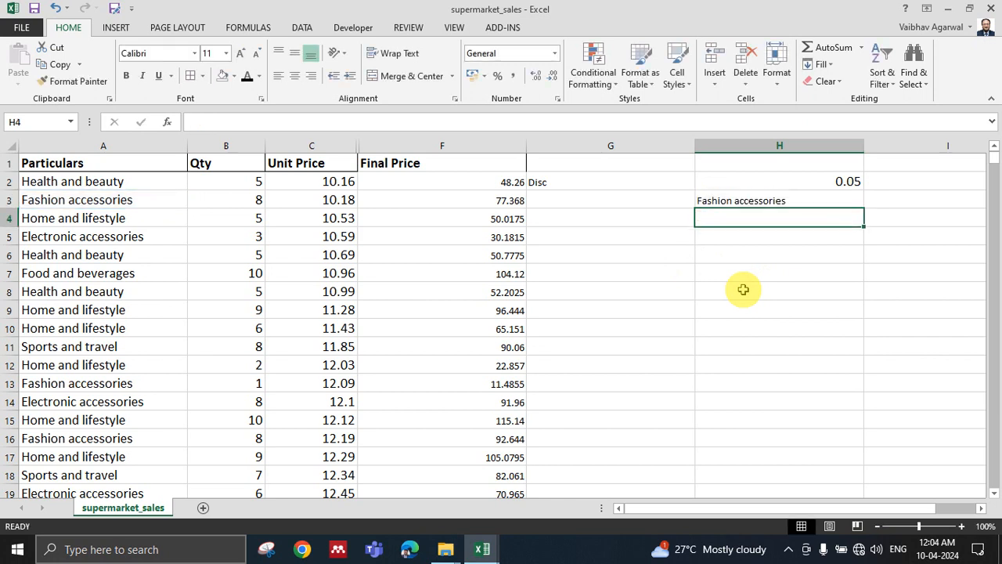
{"action": "key", "text": "Up"}
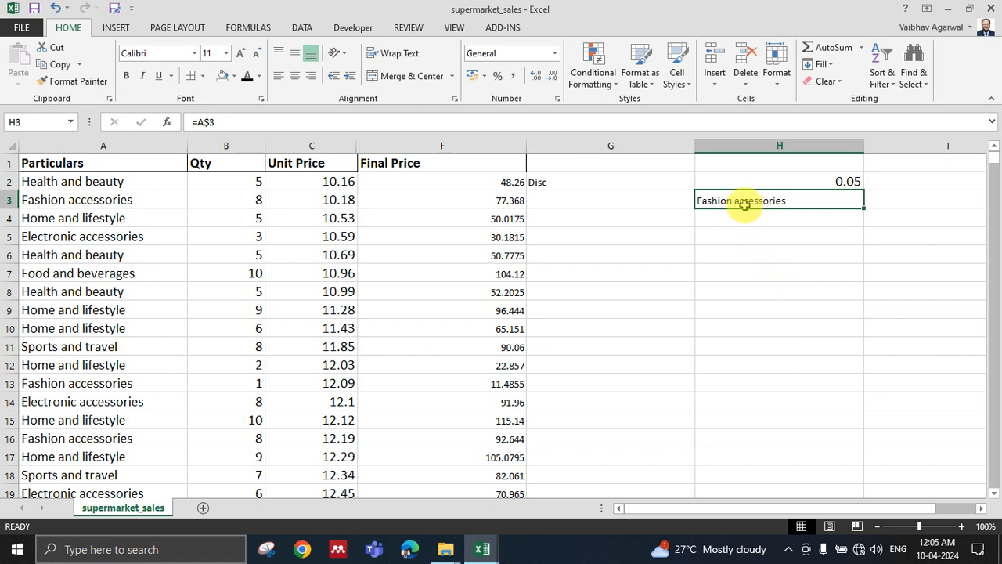
{"action": "left_click_drag", "start_coordinate": [866, 207], "coordinate": [865, 351]}
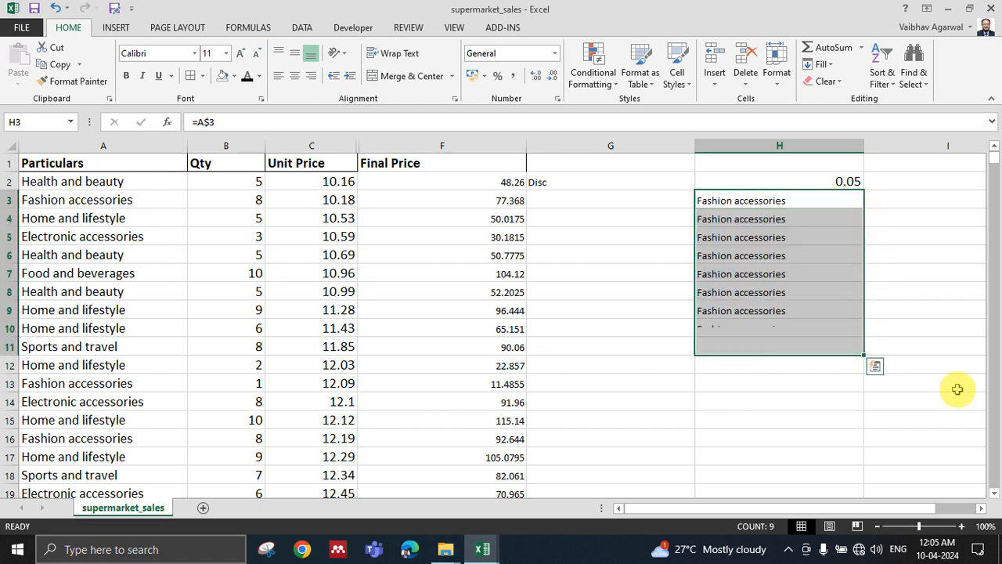
Check the row-locked copies in column H, copy H3 across to J3, and fill I3 down through I11.
{"action": "left_click", "coordinate": [748, 200]}
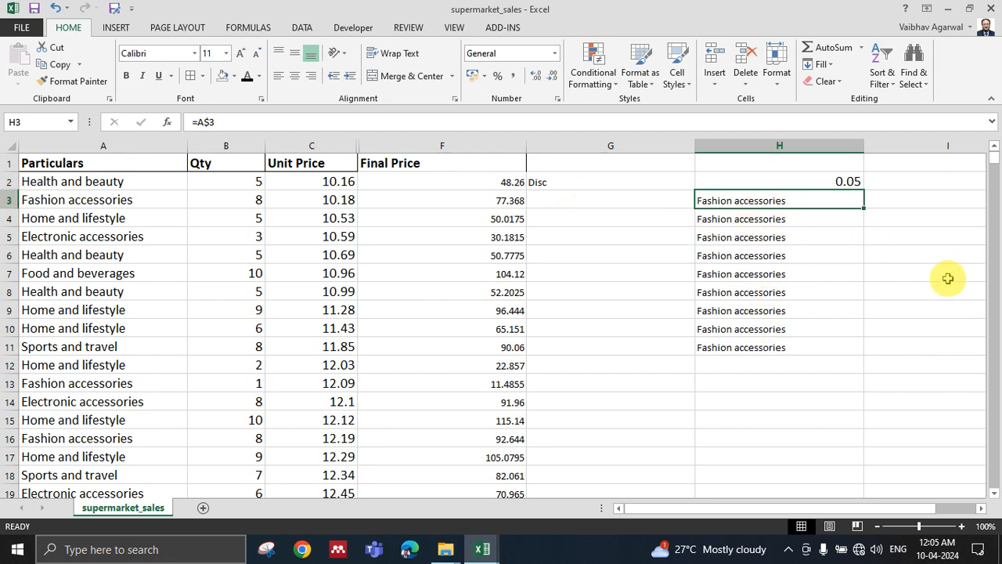
{"action": "key", "text": "Down"}
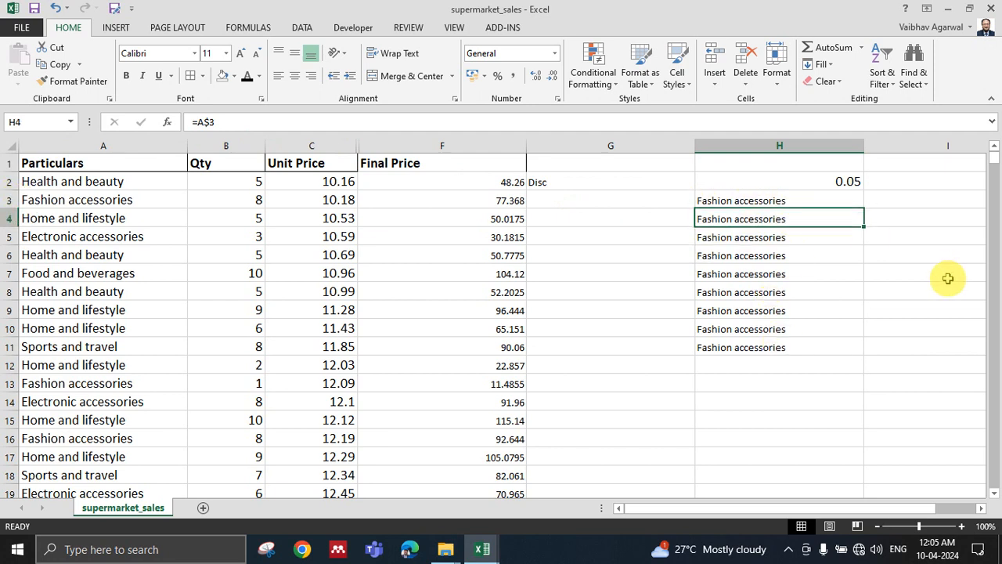
{"action": "key", "text": "Down"}
{"action": "key", "text": "Down"}
{"action": "key", "text": "Down"}
{"action": "key", "text": "Down"}
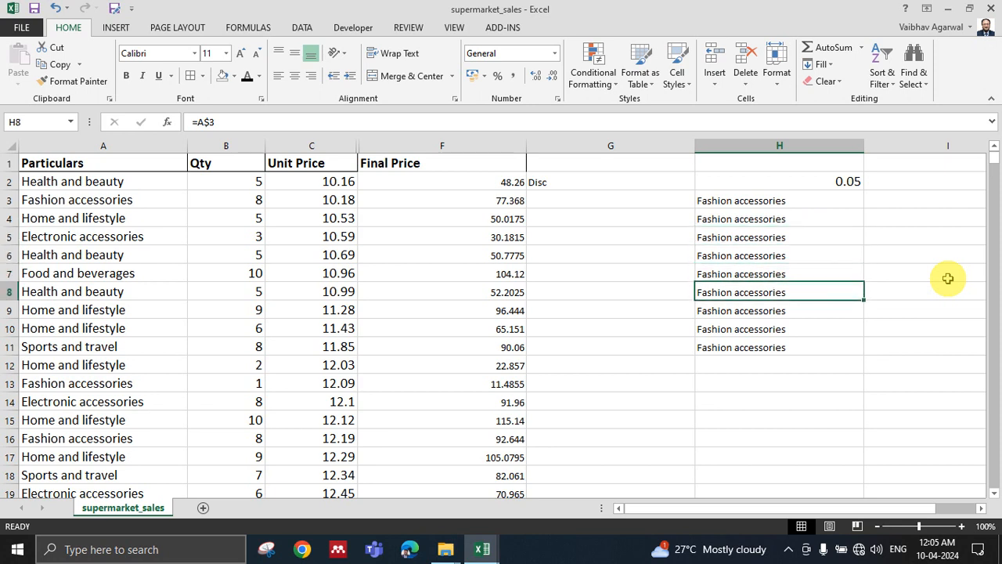
{"action": "left_click", "coordinate": [860, 205]}
{"action": "left_click_drag", "start_coordinate": [864, 209], "coordinate": [944, 211]}
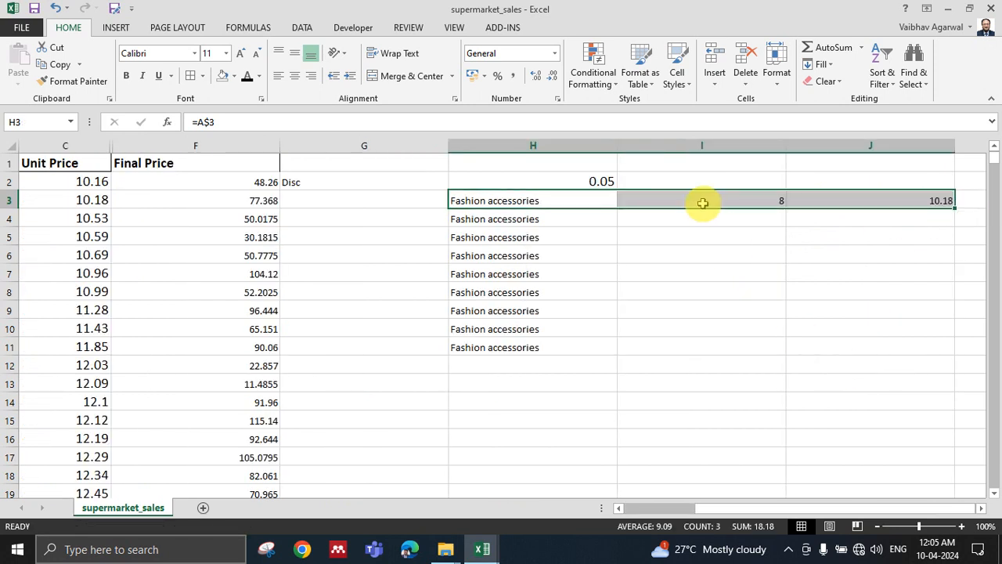
{"action": "left_click", "coordinate": [592, 201]}
{"action": "left_click", "coordinate": [686, 210]}
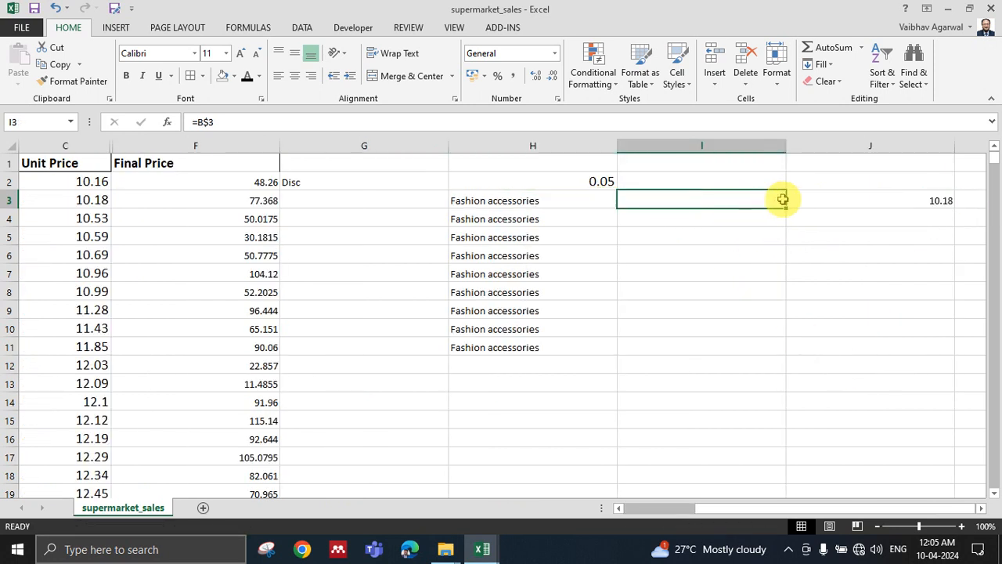
{"action": "left_click_drag", "start_coordinate": [786, 208], "coordinate": [787, 350]}
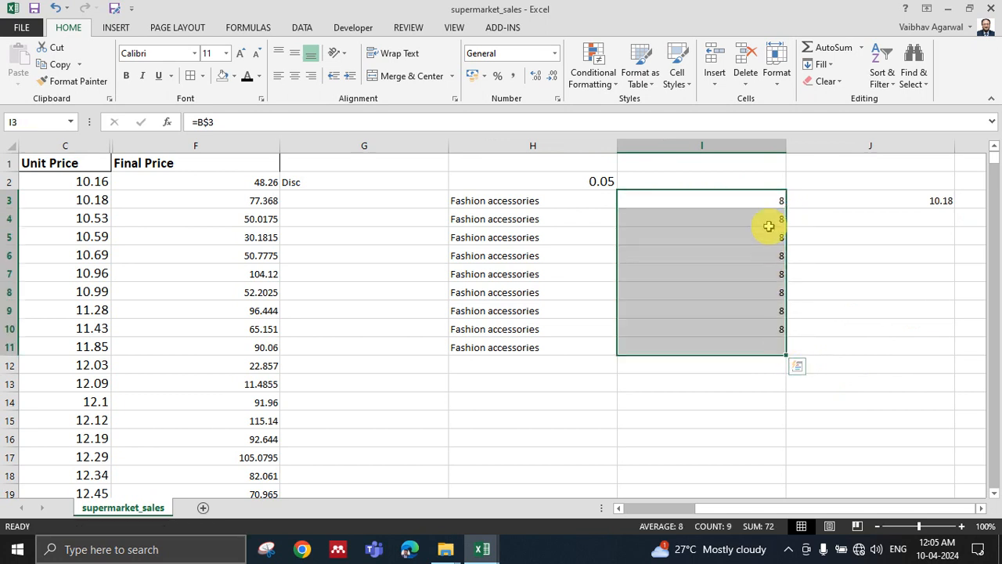
Examine how the column and row parts of the row-locked references behave across H3 to J3 and down column I.
{"action": "left_click", "coordinate": [765, 200]}
{"action": "key", "text": "Left"}
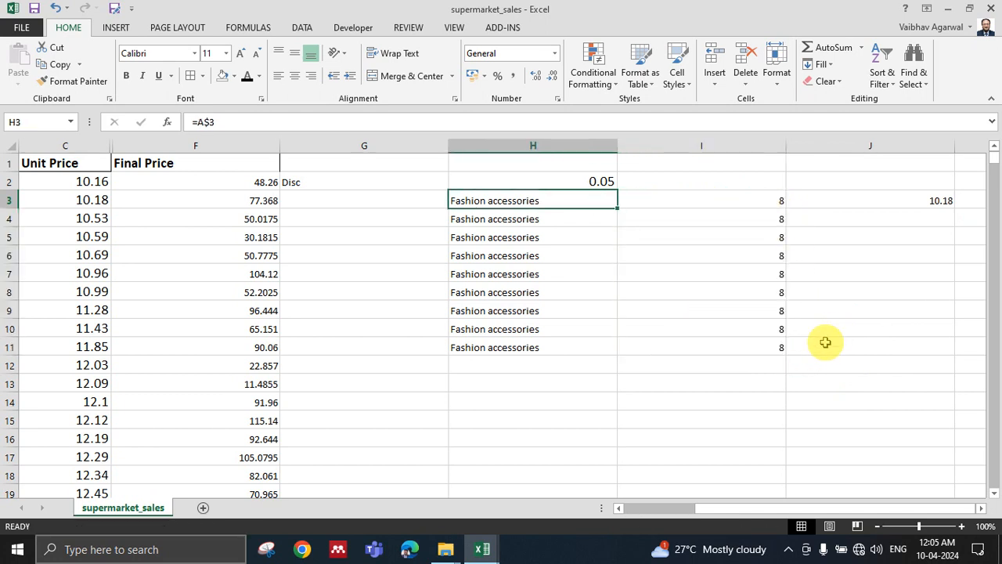
{"action": "key", "text": "Left"}
{"action": "key", "text": "Right"}
{"action": "key", "text": "Right"}
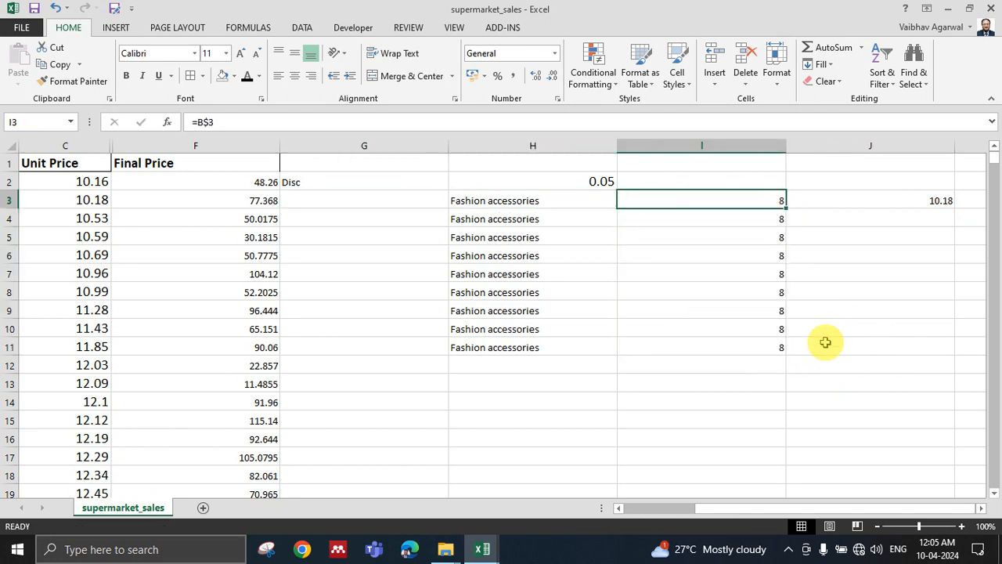
{"action": "key", "text": "Right"}
{"action": "key", "text": "Left"}
{"action": "key", "text": "Left"}
{"action": "key", "text": "Left"}
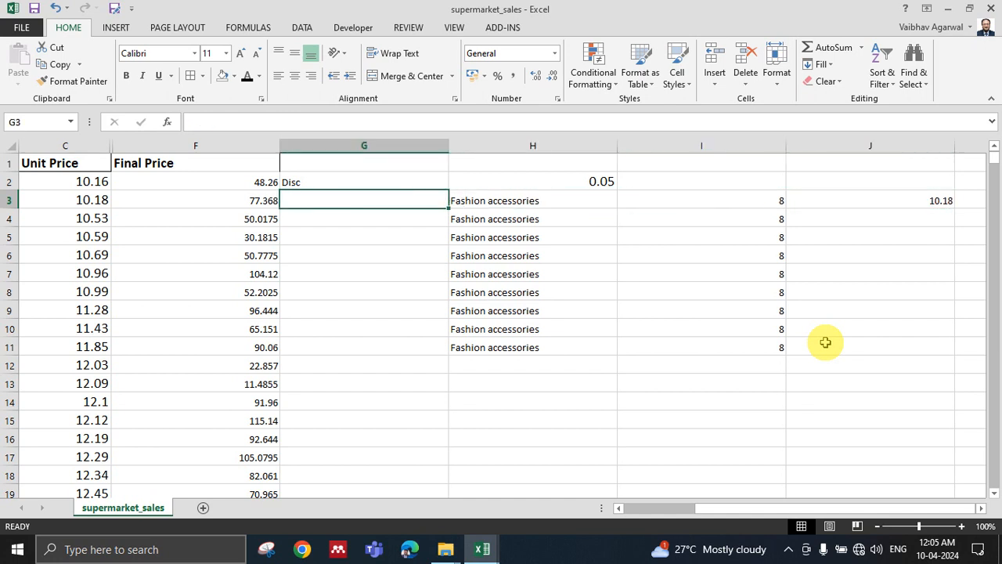
{"action": "key", "text": "Right"}
{"action": "key", "text": "Right"}
{"action": "key", "text": "Right"}
{"action": "key", "text": "Down"}
{"action": "key", "text": "Left"}
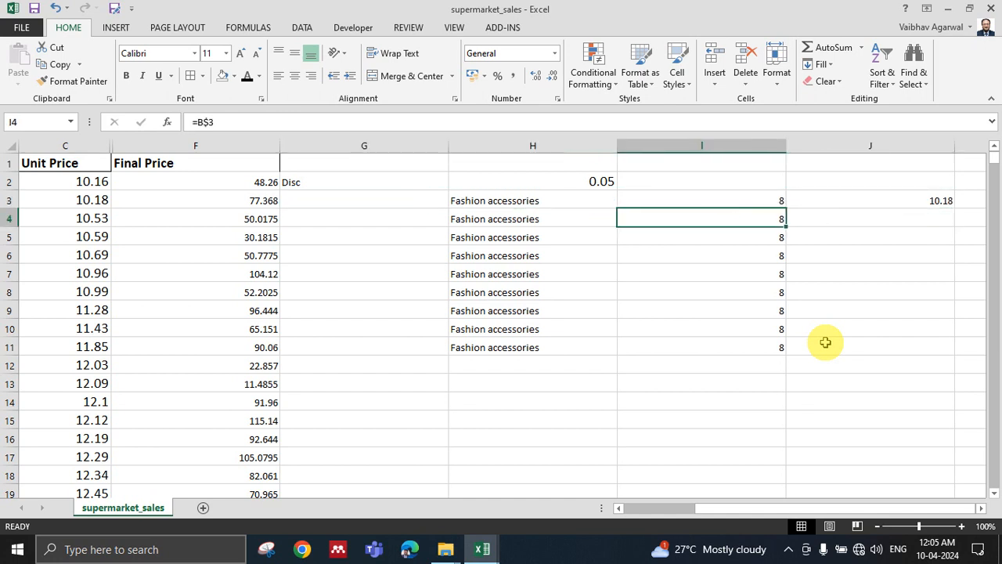
{"action": "key", "text": "Down"}
{"action": "key", "text": "Right"}
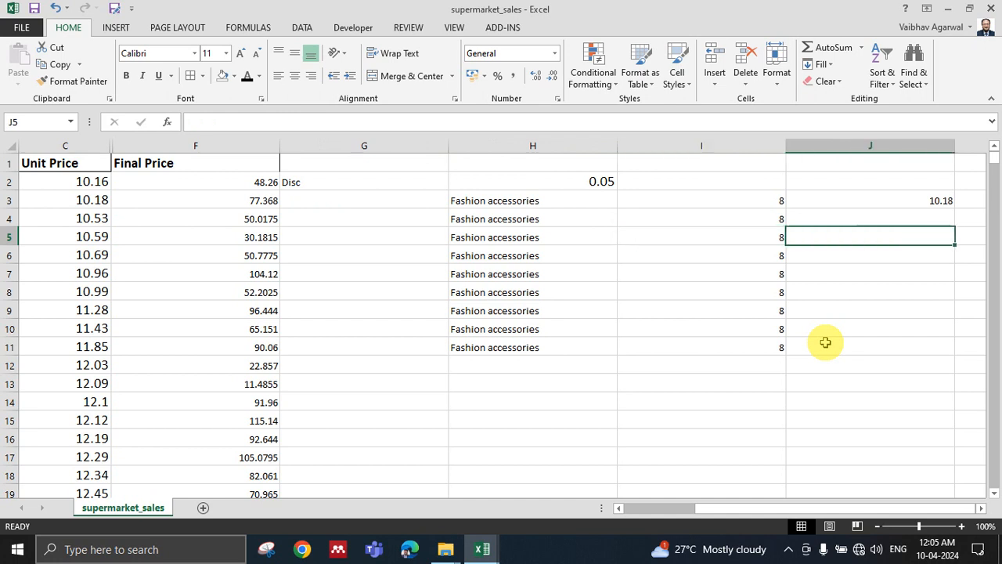
Fill the row-locked formula in J3 down through J11 and review the completed block against H3.
{"action": "key", "text": "Up"}
{"action": "key", "text": "Up"}
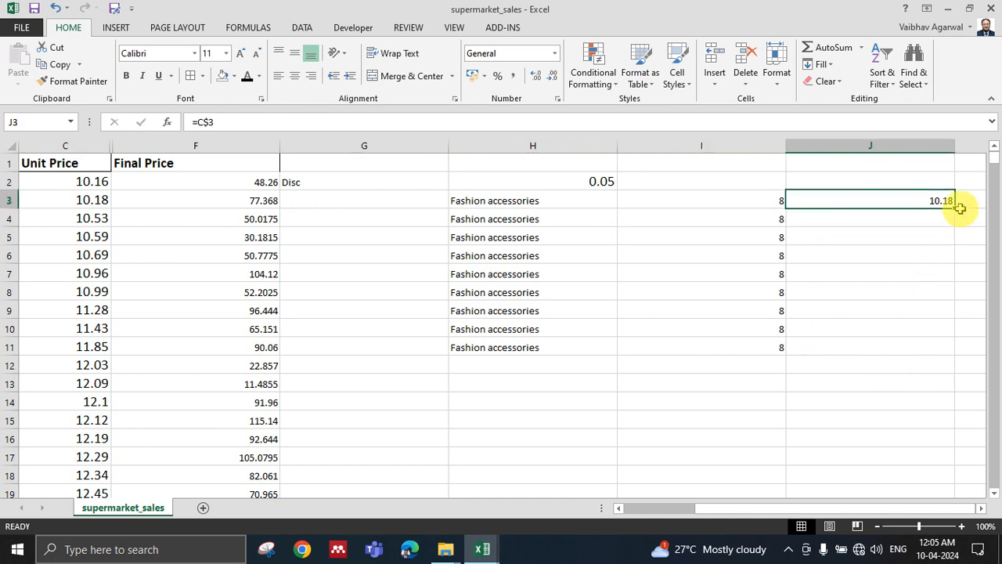
{"action": "left_click_drag", "start_coordinate": [954, 208], "coordinate": [947, 349]}
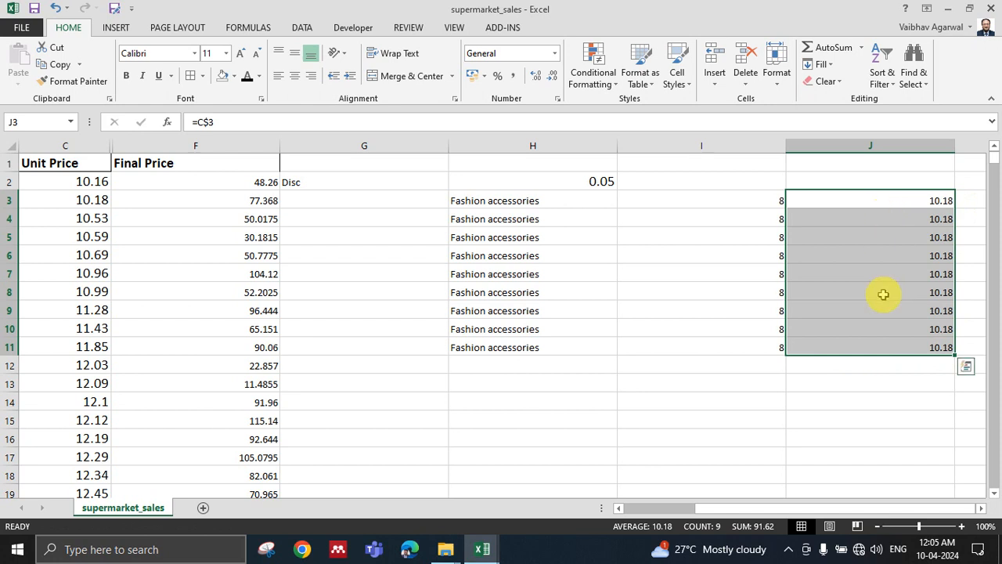
{"action": "left_click", "coordinate": [509, 218]}
{"action": "left_click_drag", "start_coordinate": [487, 180], "coordinate": [916, 360]}
{"action": "left_click", "coordinate": [719, 298]}
{"action": "left_click", "coordinate": [546, 211]}
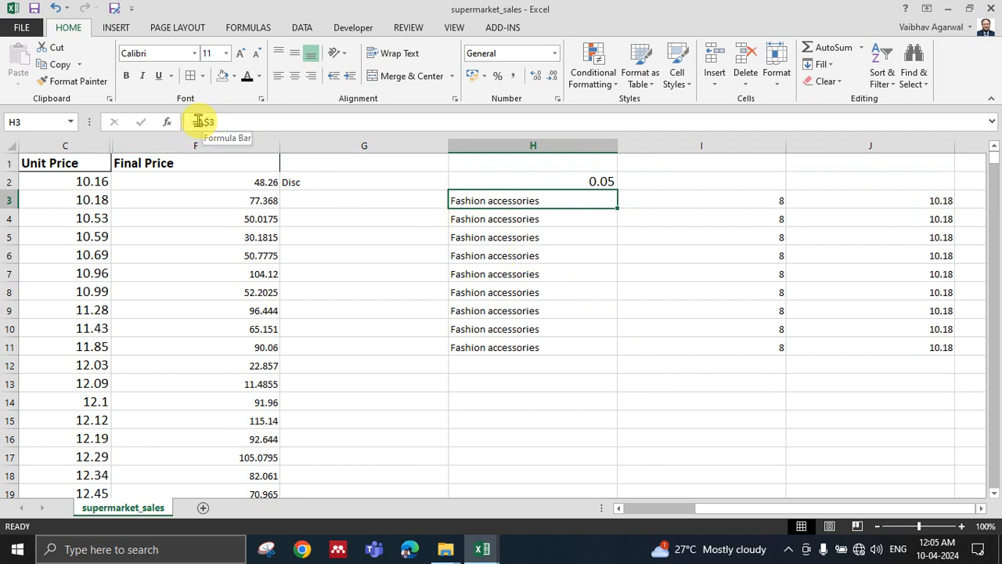
Clear the row-locked sample formulas from the range H3:J11.
{"action": "left_click_drag", "start_coordinate": [517, 180], "coordinate": [901, 354]}
{"action": "left_click", "coordinate": [901, 363]}
{"action": "left_click_drag", "start_coordinate": [548, 201], "coordinate": [901, 342]}
{"action": "key", "text": "Delete"}
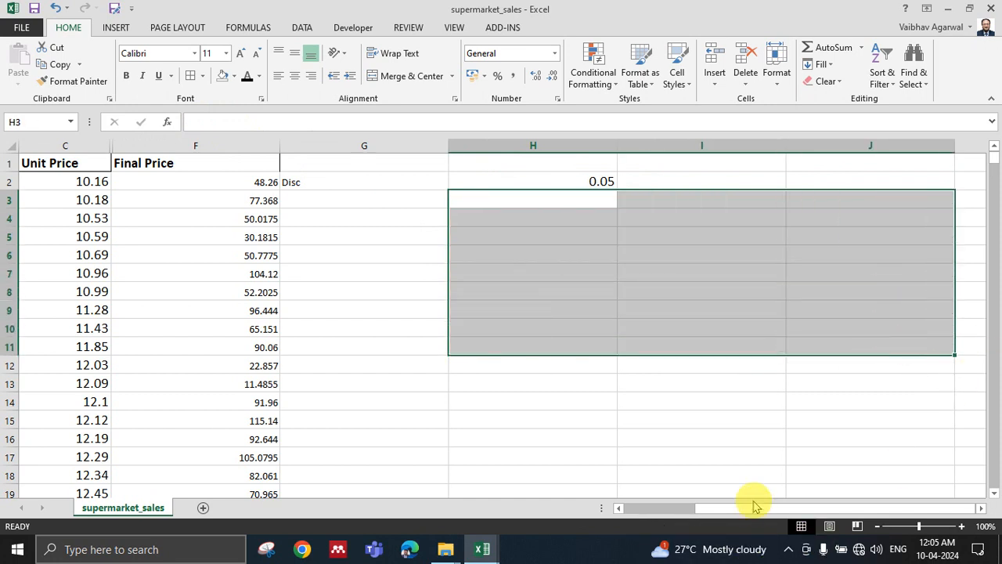
{"action": "left_click_drag", "start_coordinate": [754, 505], "coordinate": [649, 505]}
{"action": "left_click", "coordinate": [655, 286]}
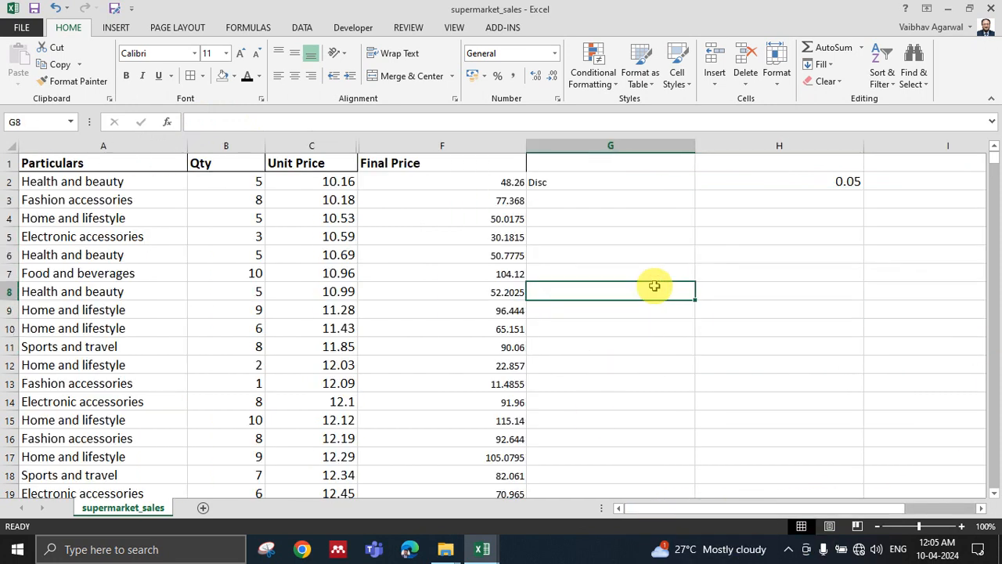
{"action": "left_click", "coordinate": [763, 306]}
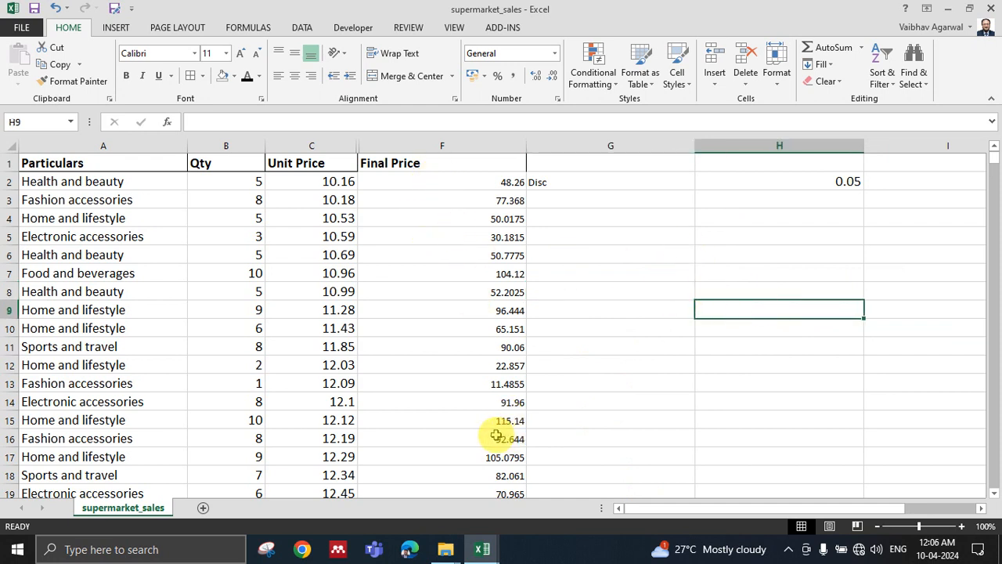
{"action": "left_click", "coordinate": [586, 293]}
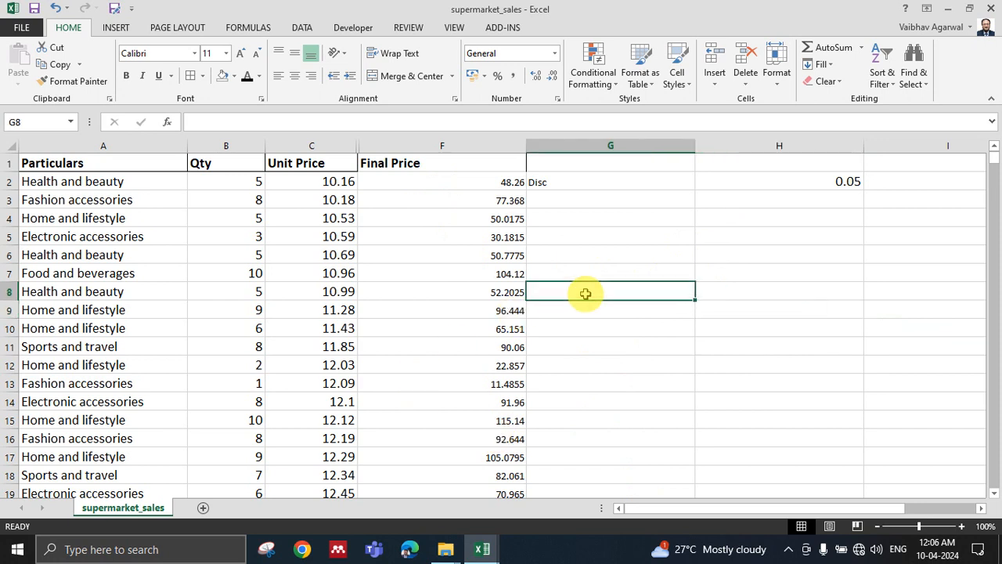